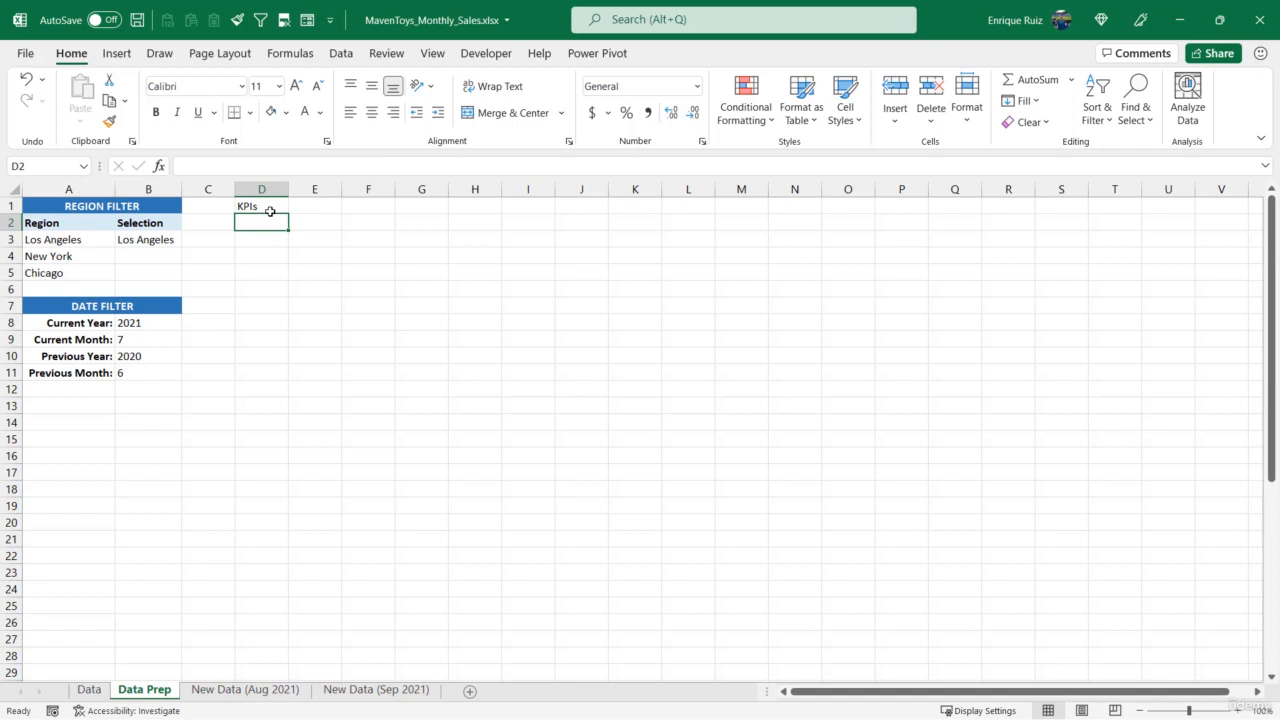
# Label cell D2 "Total Revenue:" under the KPIs heading and fit column D's width to the text
pyautogui.write('Total Re')
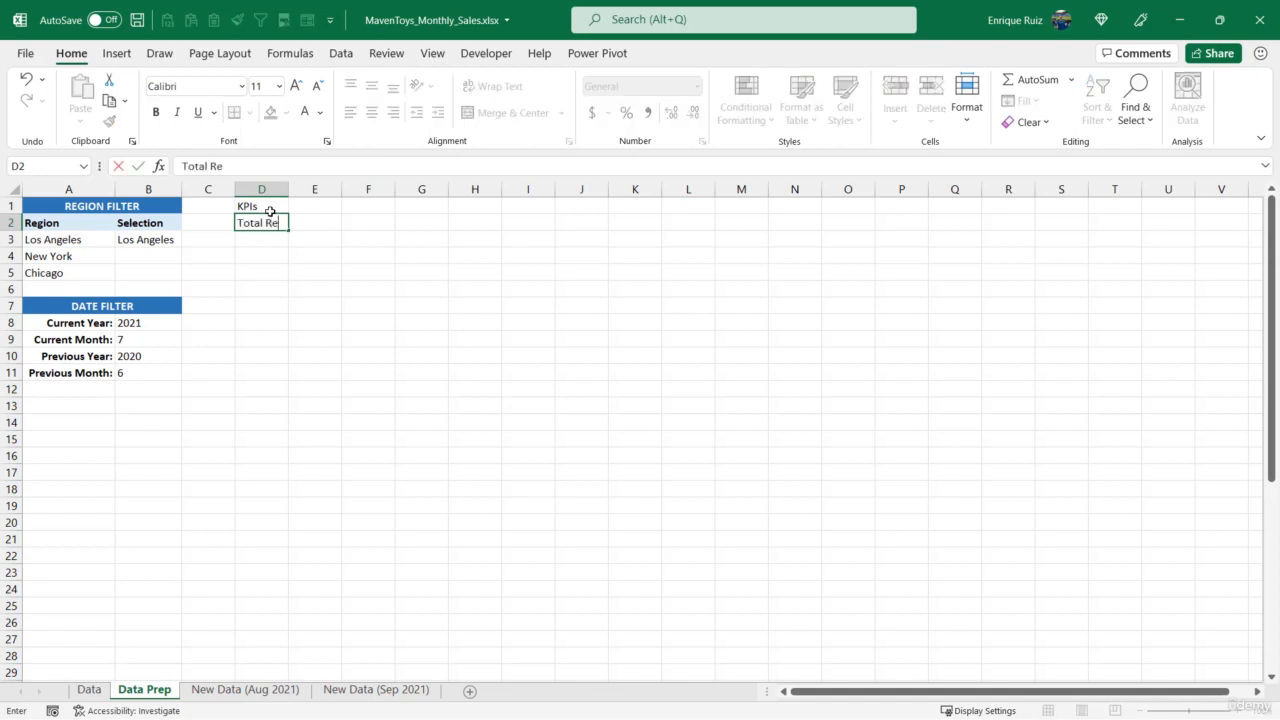
pyautogui.write('venue:')
pyautogui.press('Return')
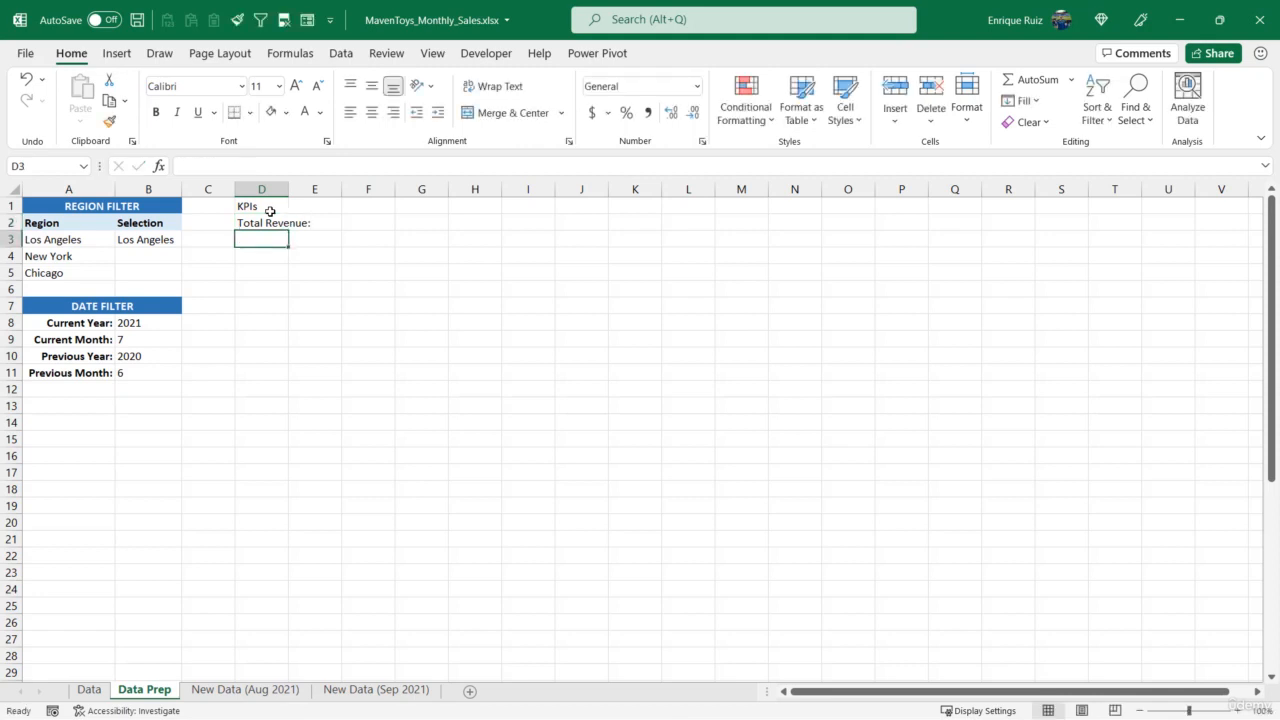
pyautogui.doubleClick(288, 189)
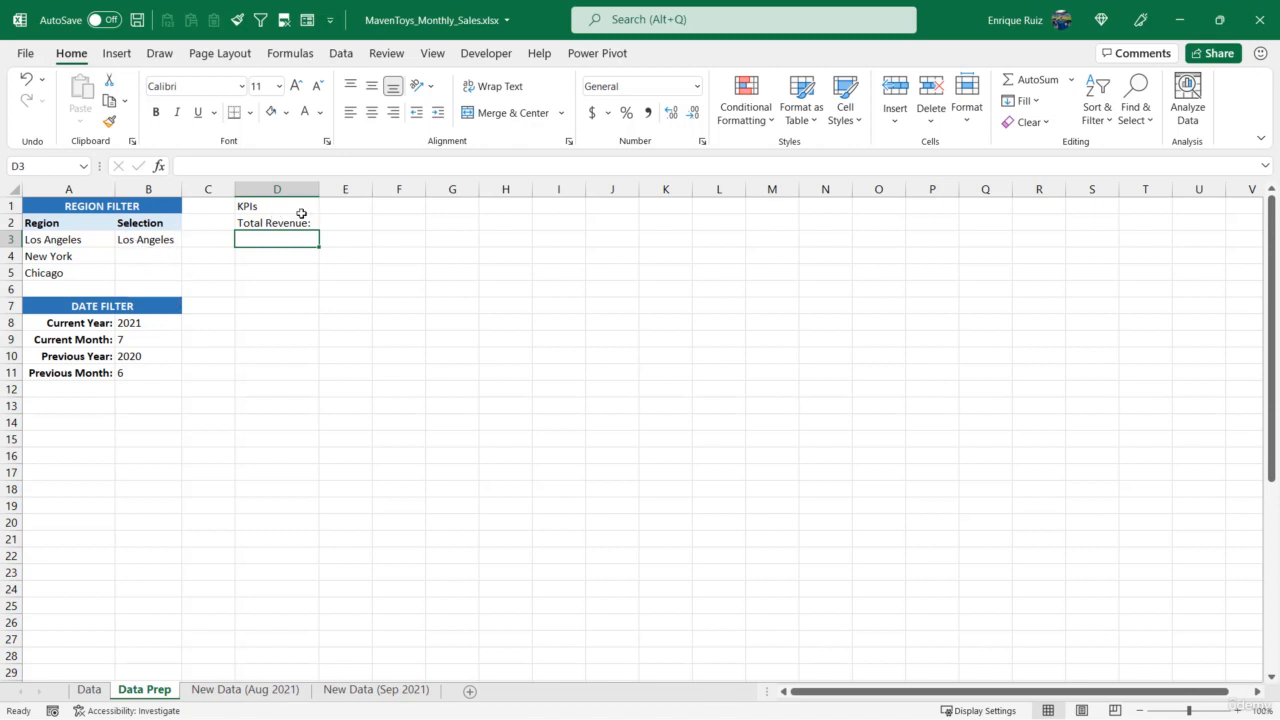
# Begin a SUMIFS formula in E2 with the Data table's Revenue column as the sum range
pyautogui.click(334, 221)
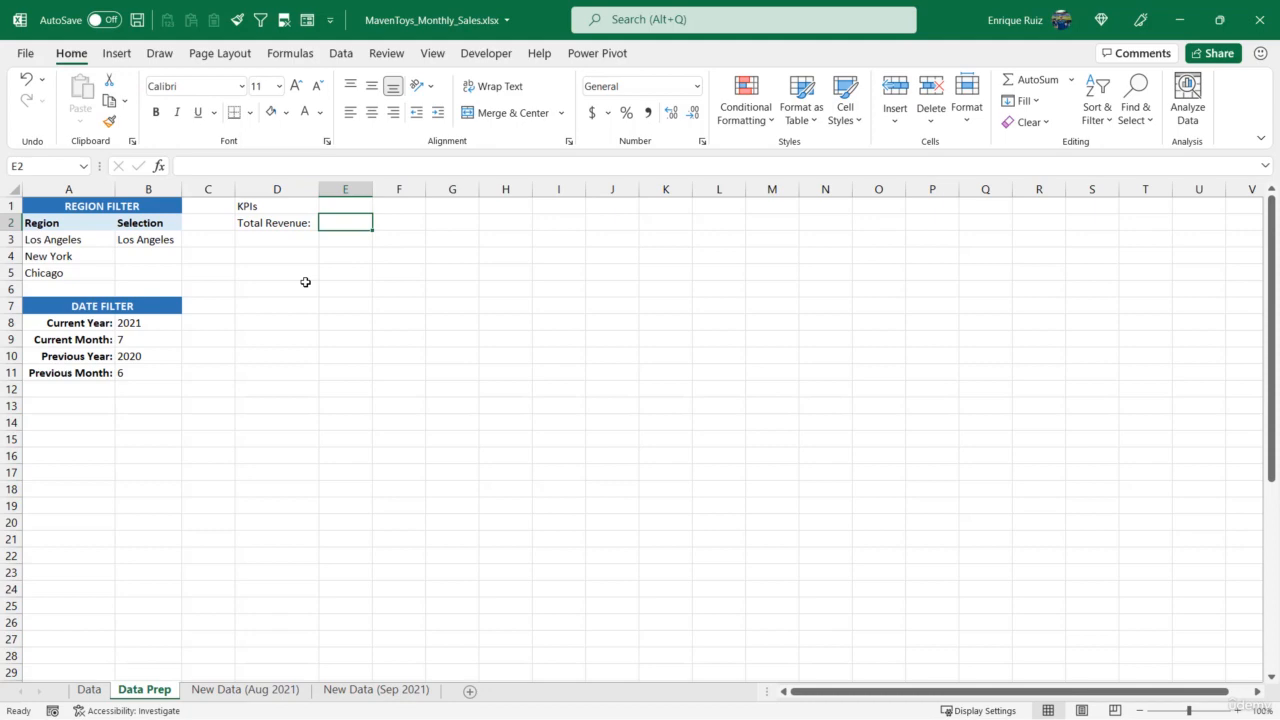
pyautogui.write('=SUMIFS')
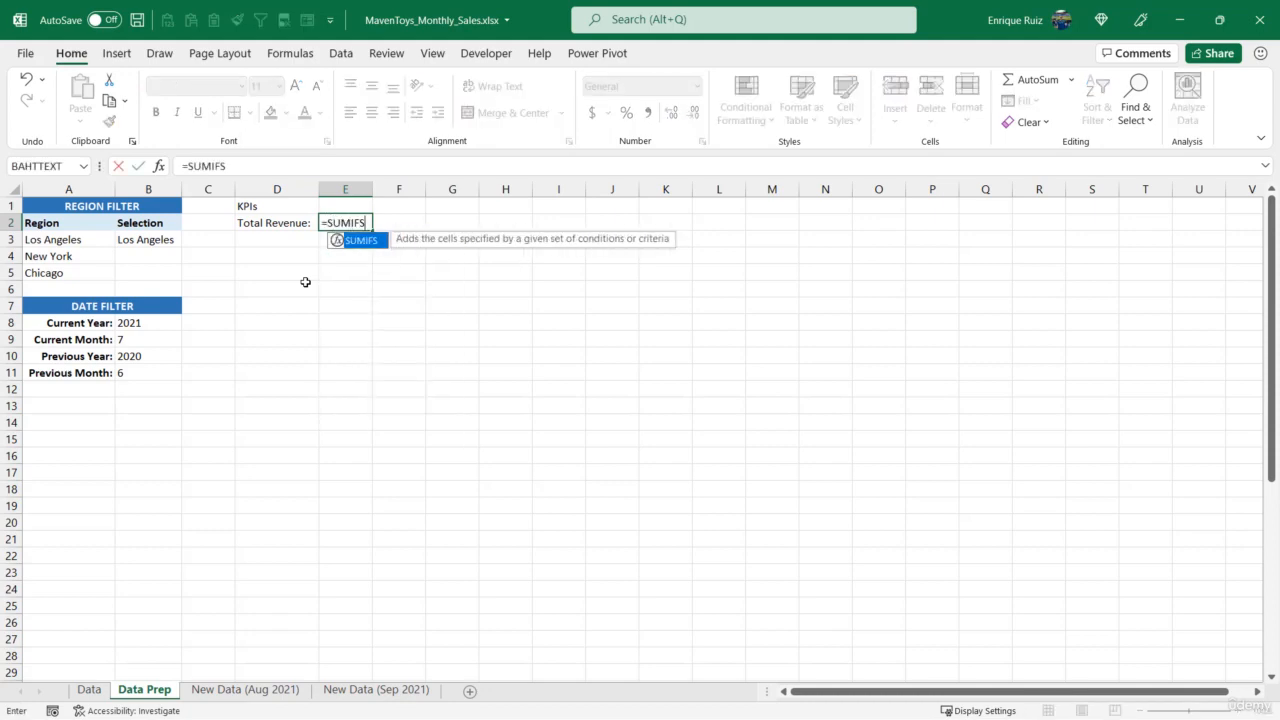
pyautogui.write('(')
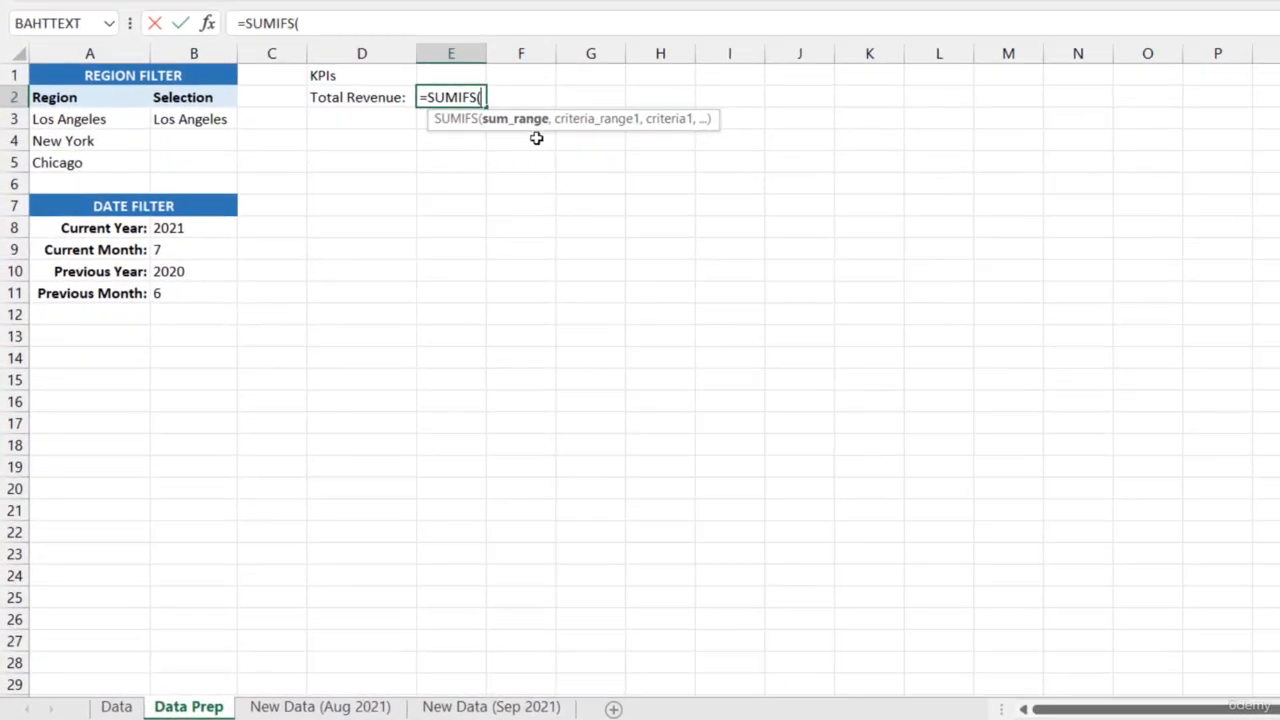
pyautogui.click(116, 706)
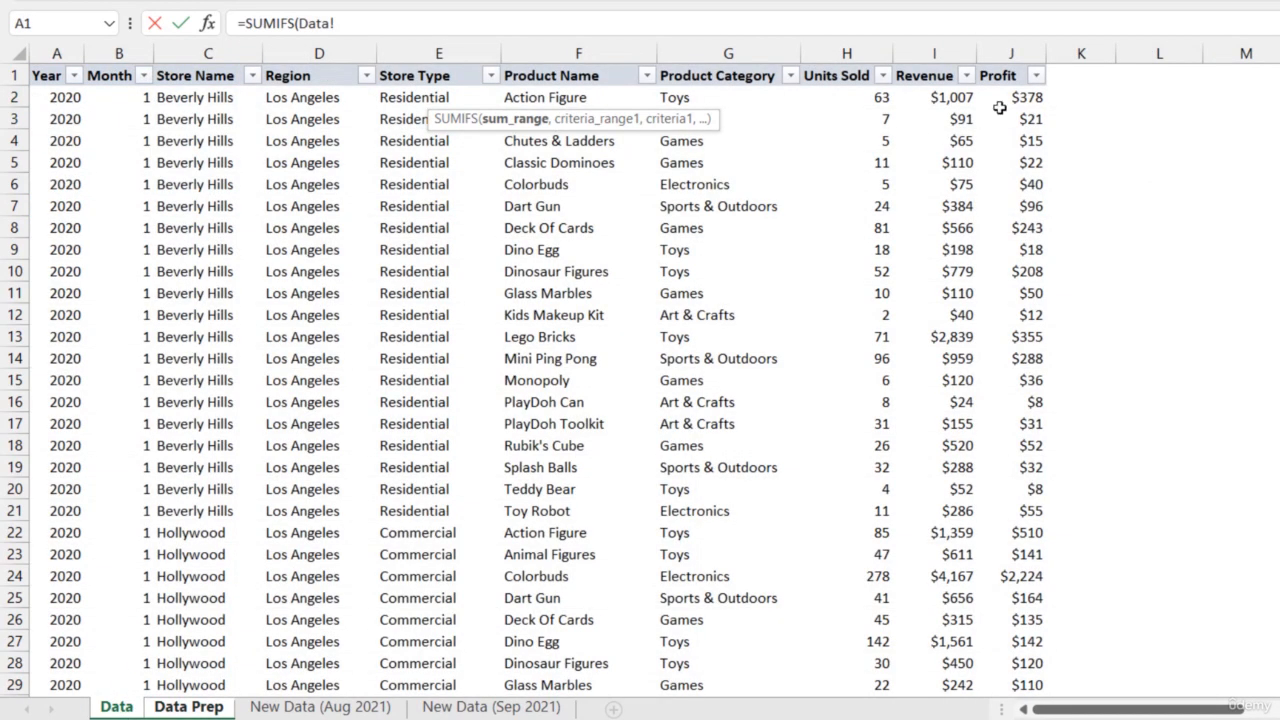
pyautogui.click(938, 68)
pyautogui.write(',')
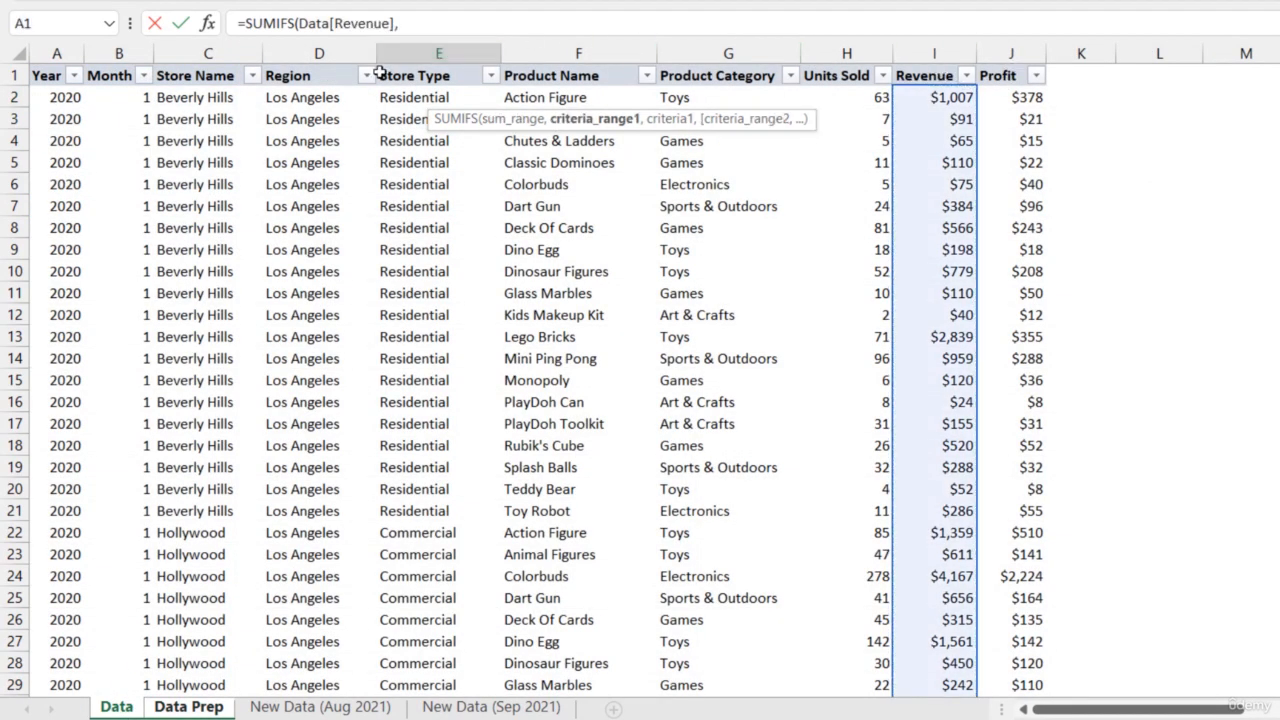
# Add the region condition to the Total Revenue formula, matching Data[Region] to the named cell Region in B3
pyautogui.click(345, 70)
pyautogui.write(',')
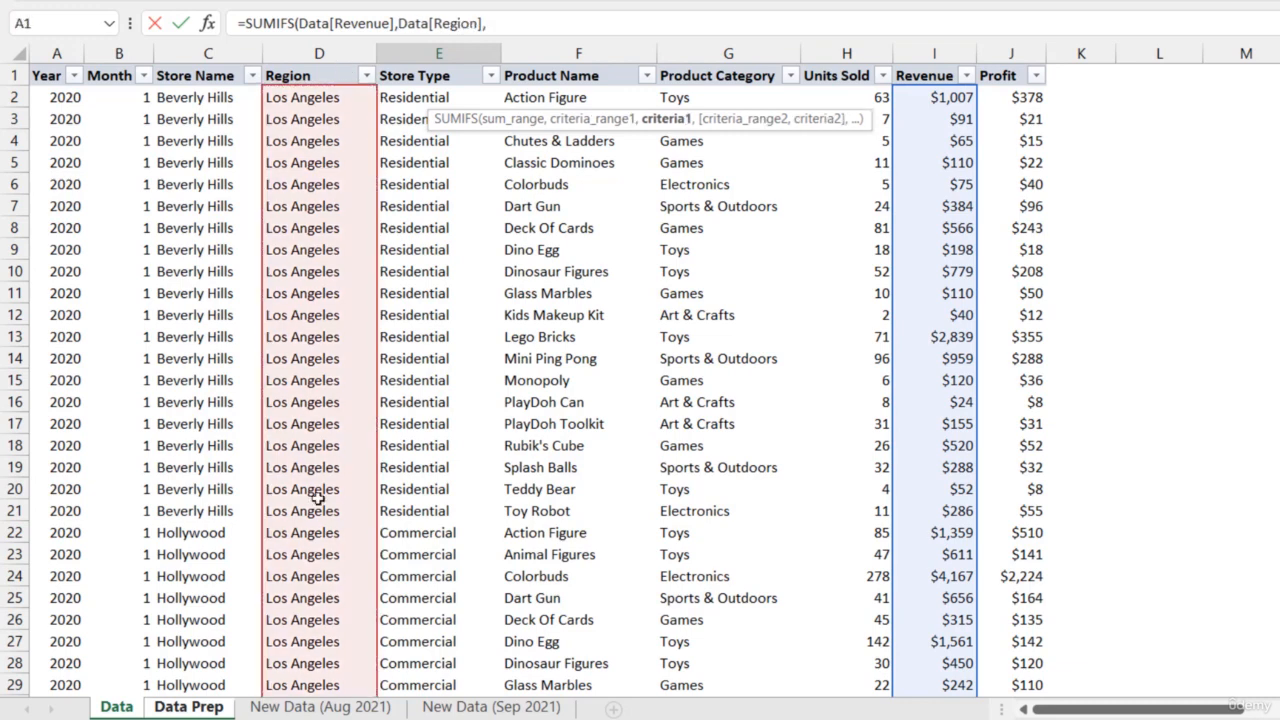
pyautogui.click(198, 707)
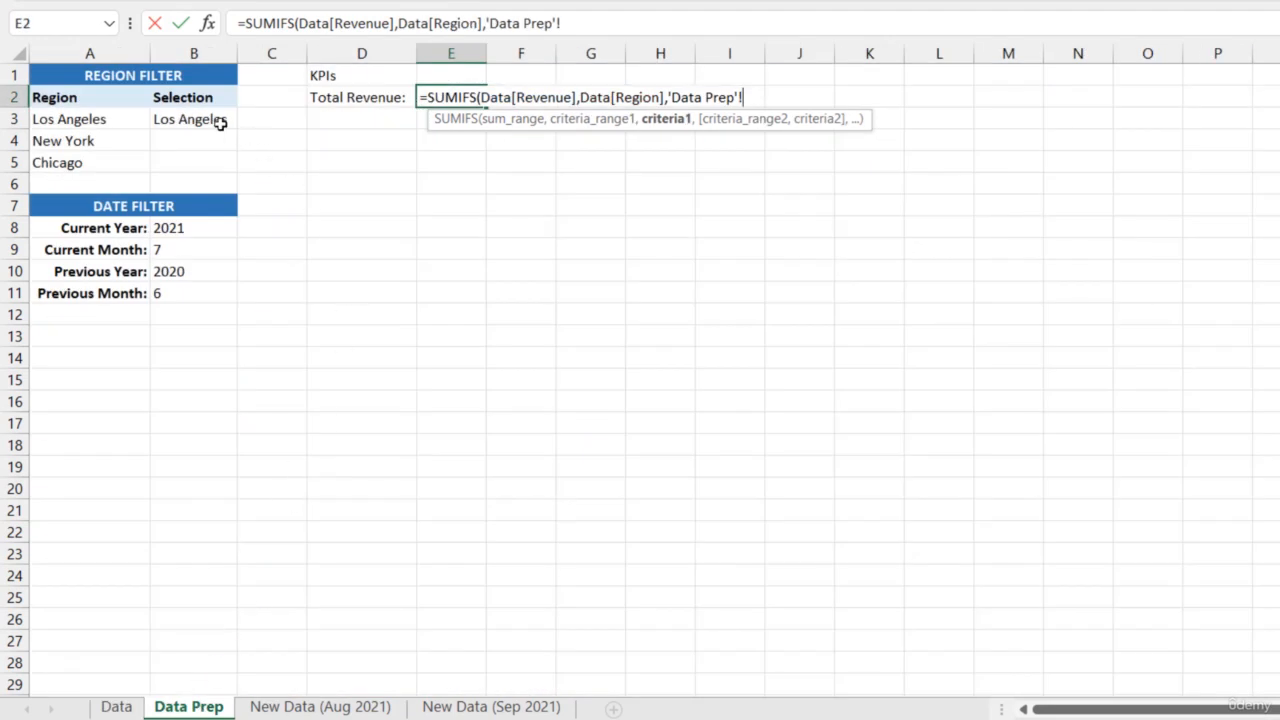
pyautogui.click(213, 120)
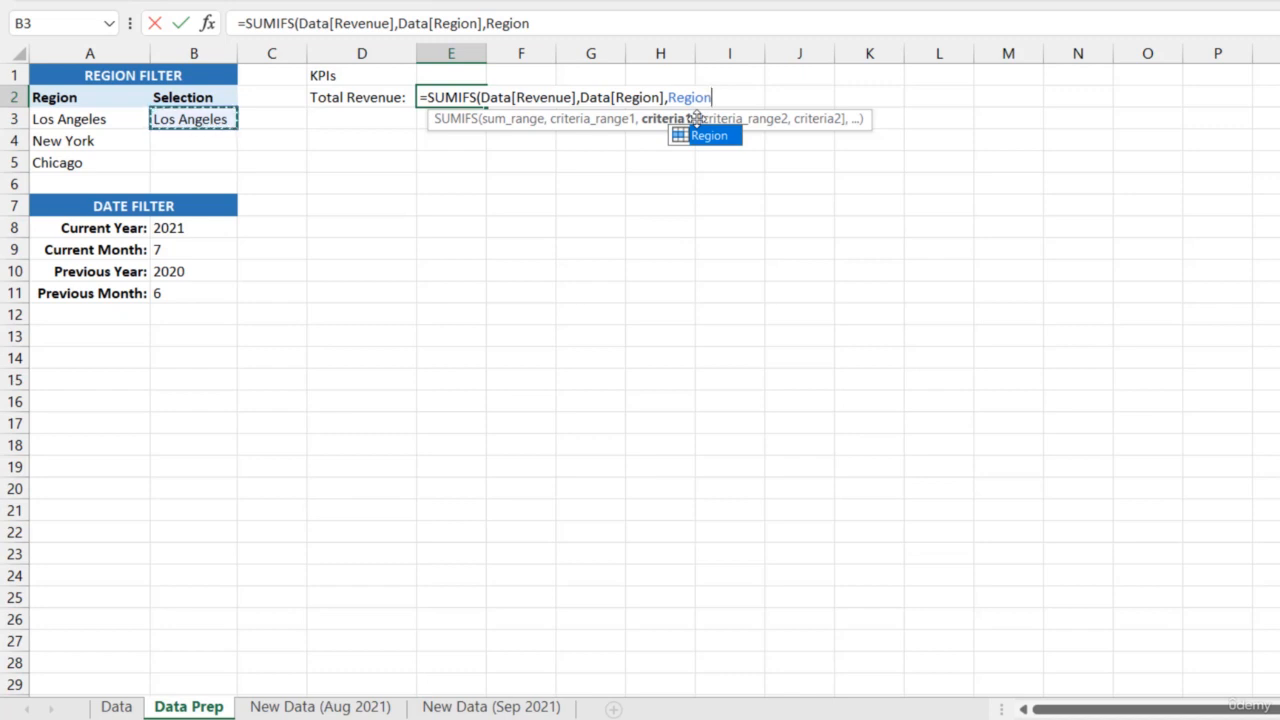
pyautogui.write(',')
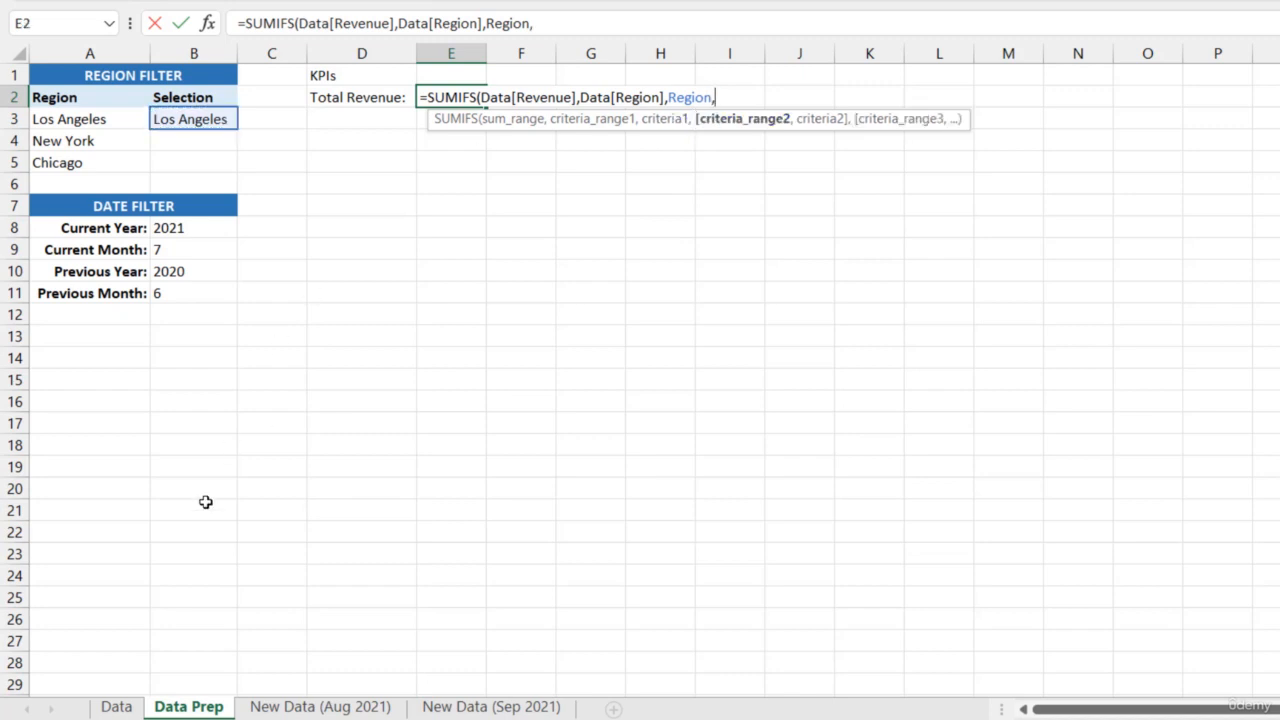
# Add the month condition to the Total Revenue formula, matching Data[Month] to the named cell CurMonth
pyautogui.click(116, 706)
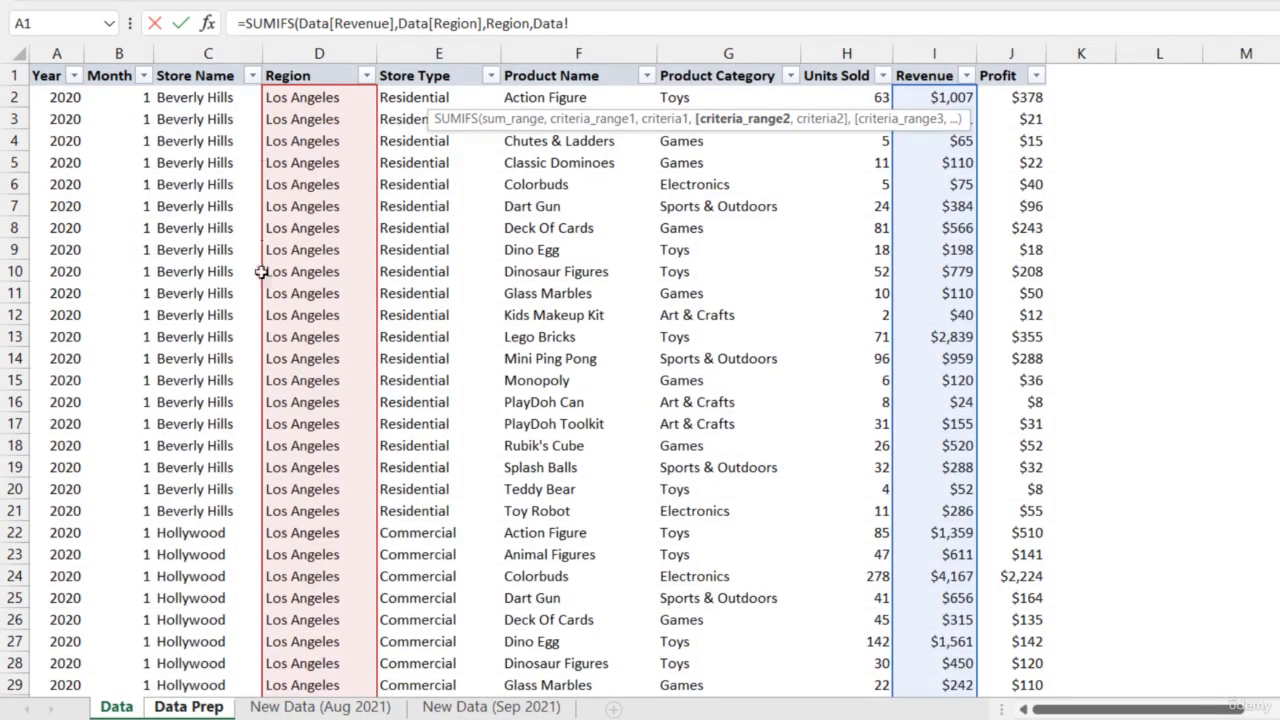
pyautogui.click(120, 74)
pyautogui.click(129, 66)
pyautogui.write(',')
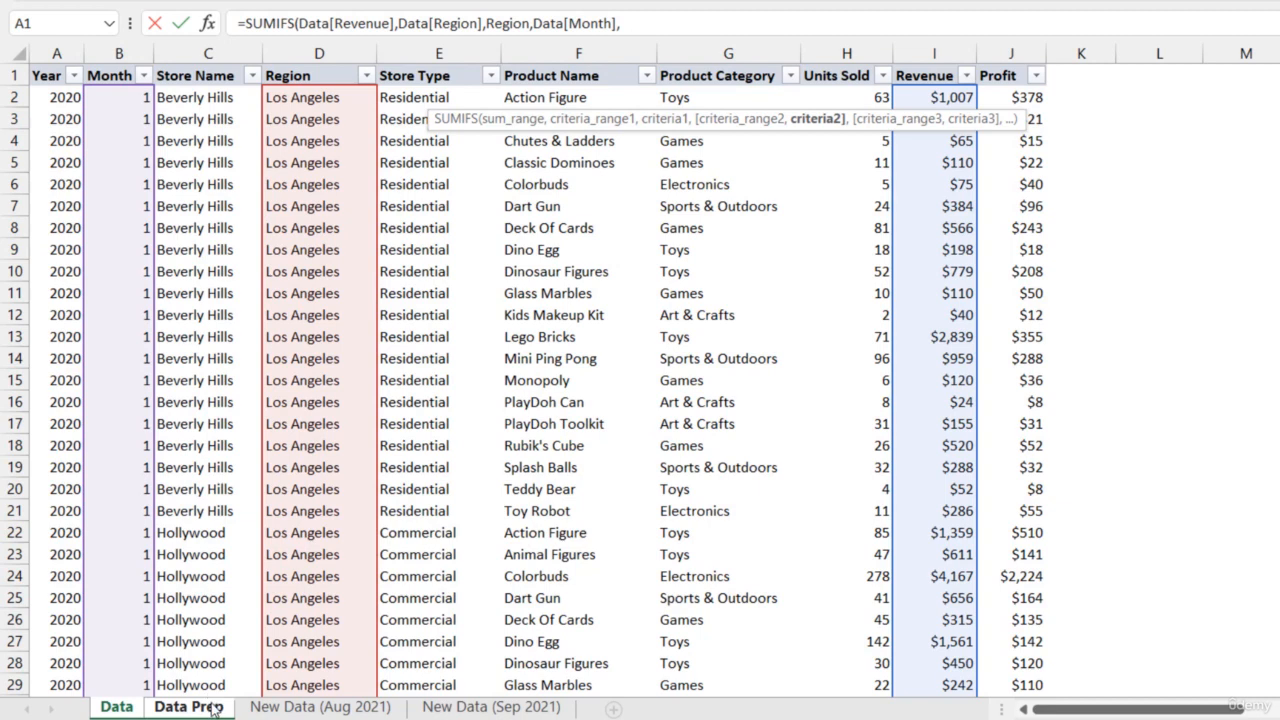
pyautogui.write('Cur')
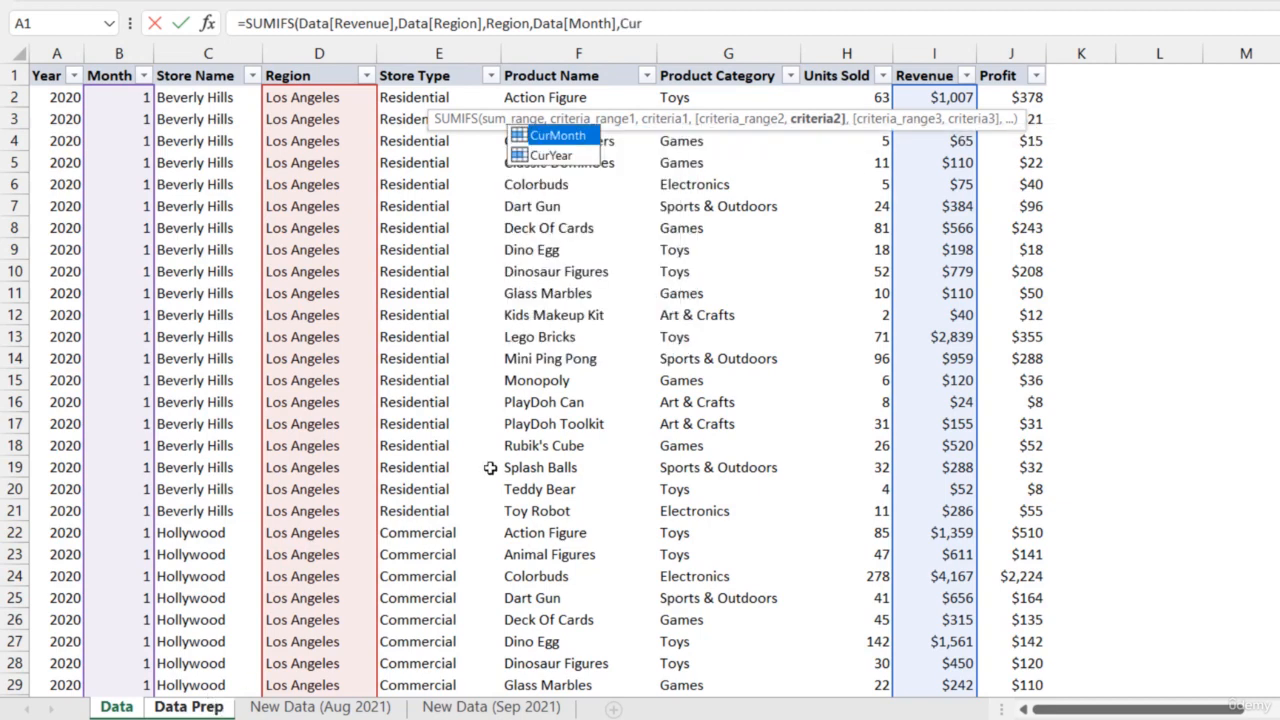
pyautogui.press('Down')
pyautogui.press('Up')
pyautogui.press('Tab')
pyautogui.write(',')
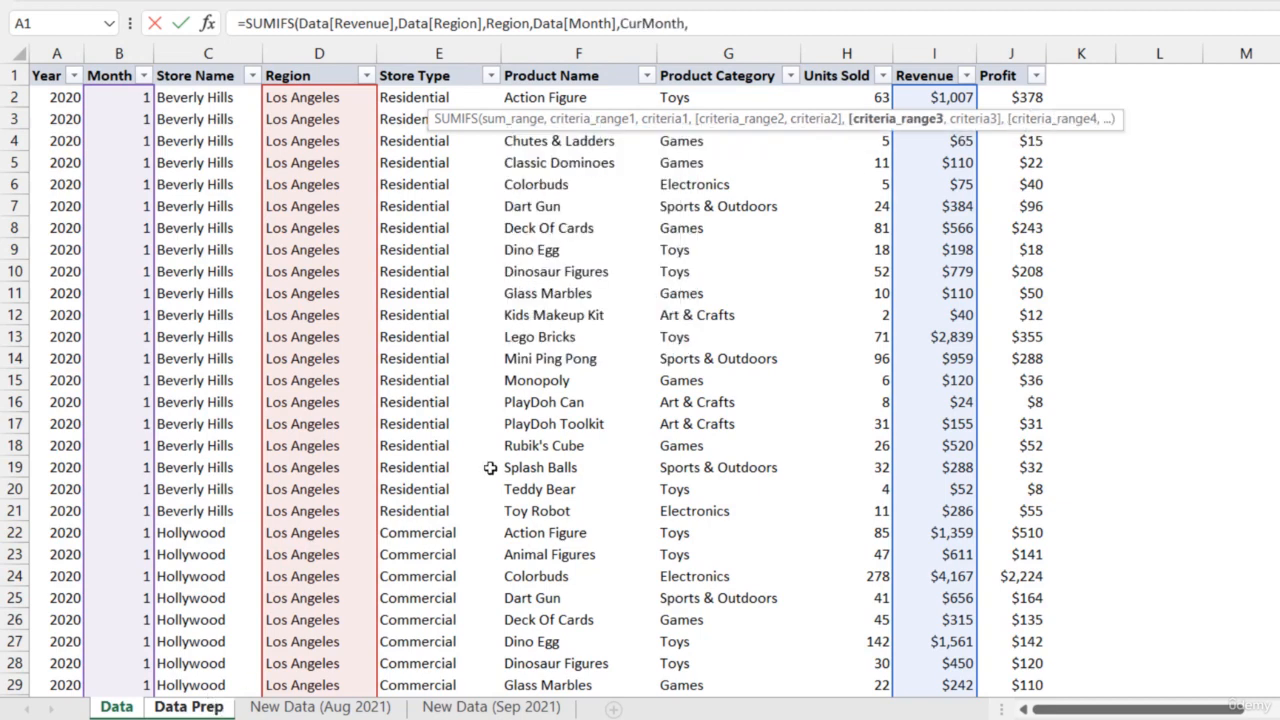
# Add the year condition matching Data[Year] to CurYear and complete the Total Revenue formula
pyautogui.click(58, 63)
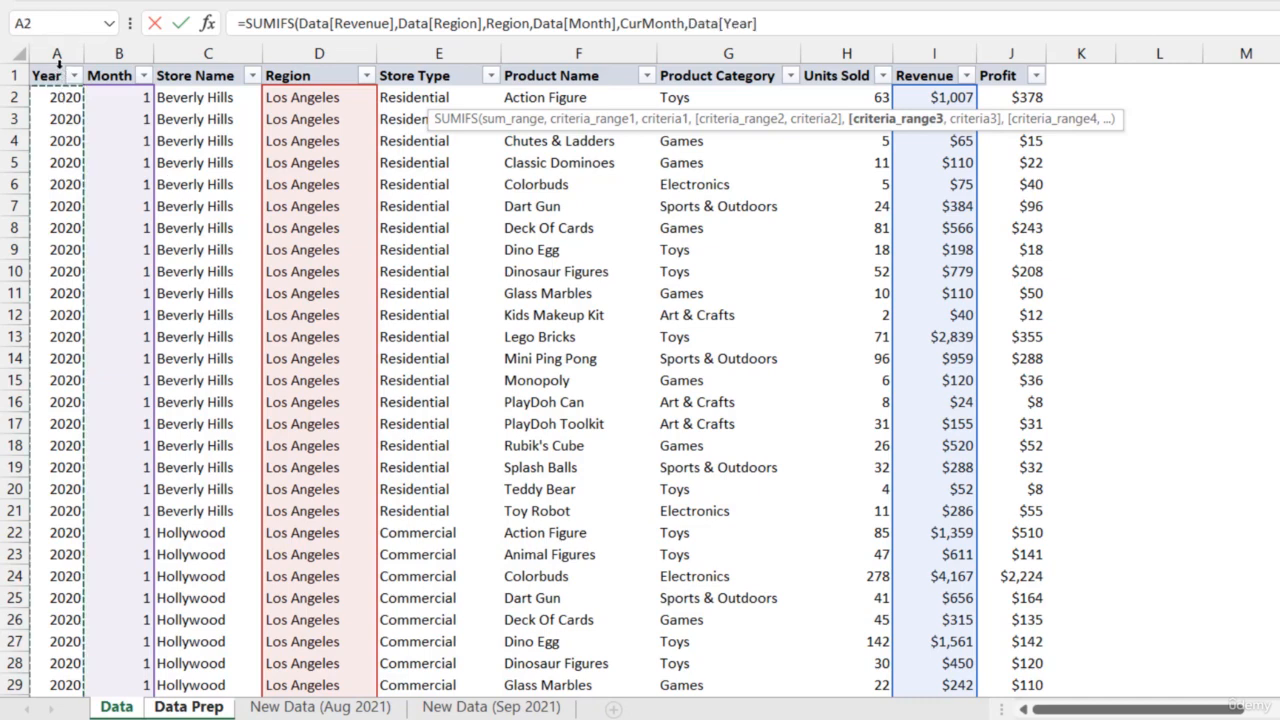
pyautogui.write(',Cur')
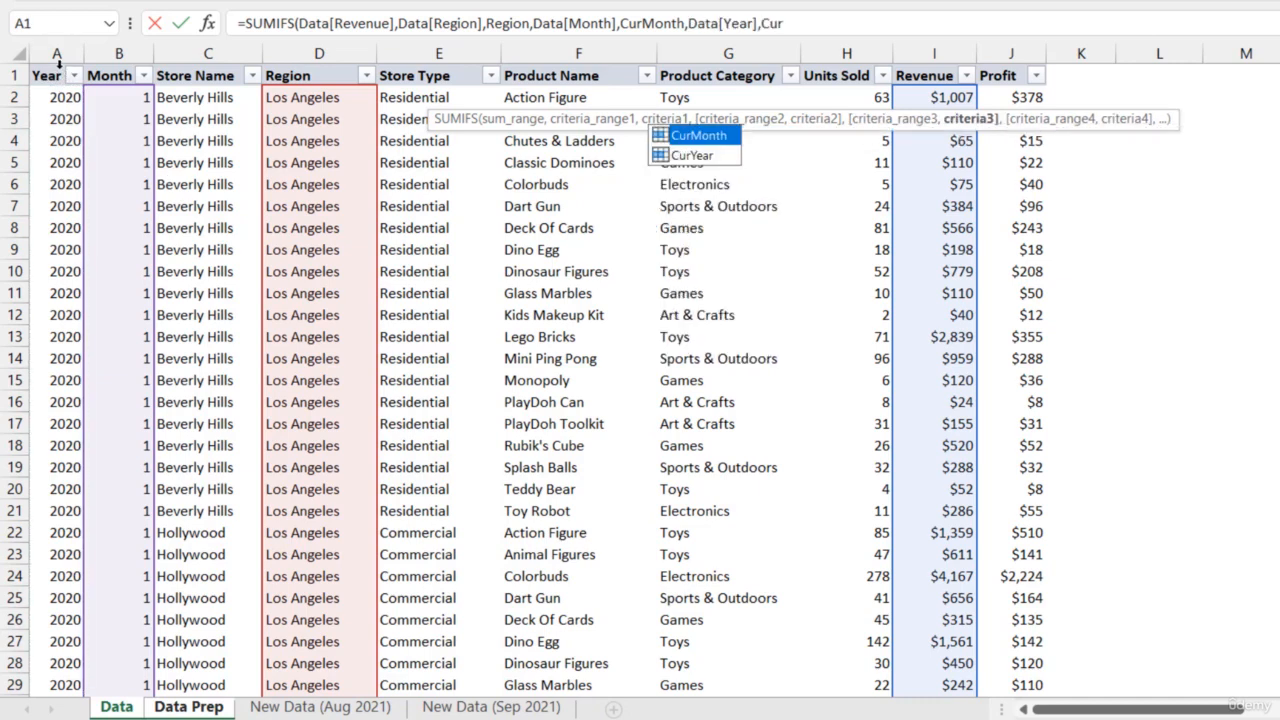
pyautogui.press('Down')
pyautogui.press('Tab')
pyautogui.write(')')
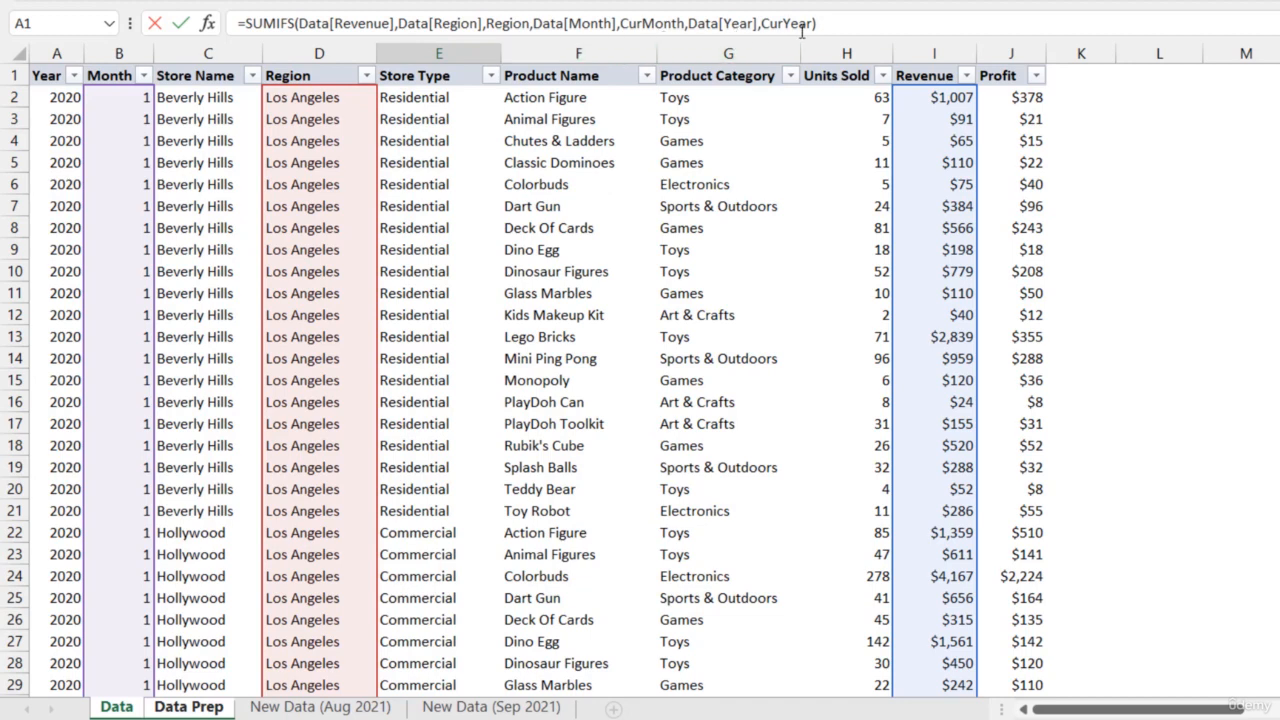
pyautogui.press('Return')
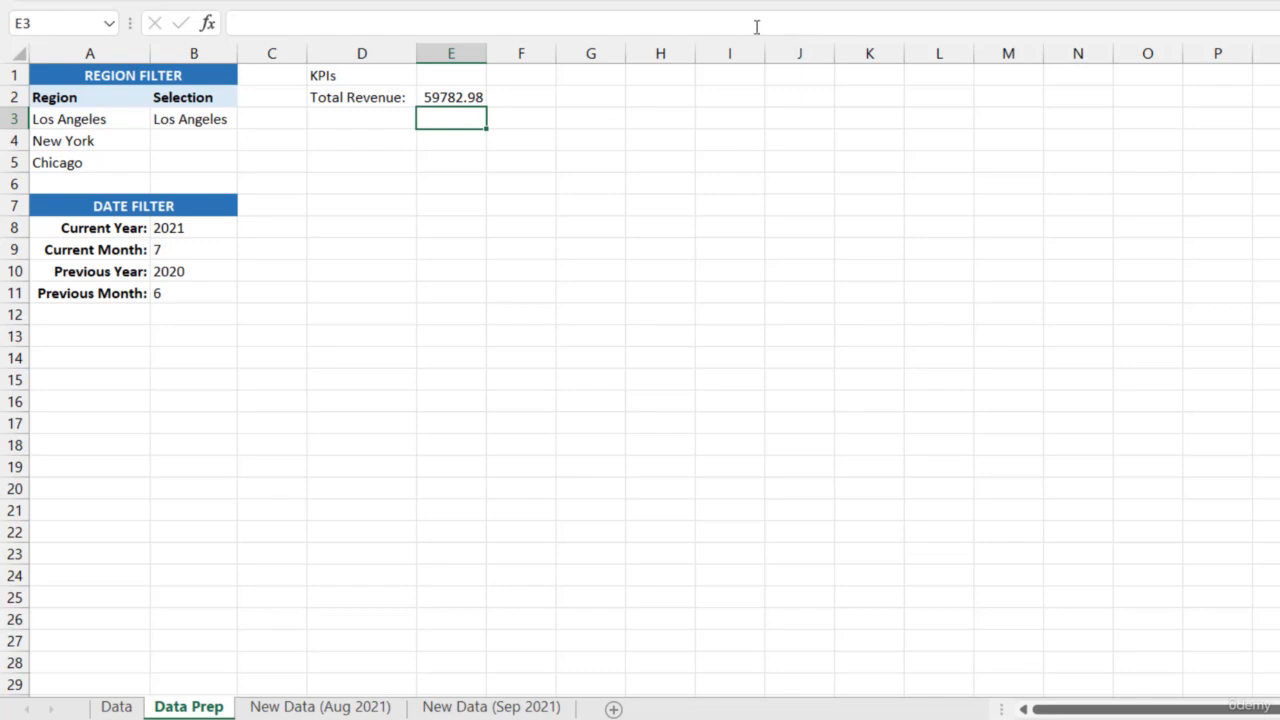
# Format the Total Revenue value in E2 as dollar currency with no decimal places
pyautogui.click(465, 96)
pyautogui.hotkey('ctrl', '1')
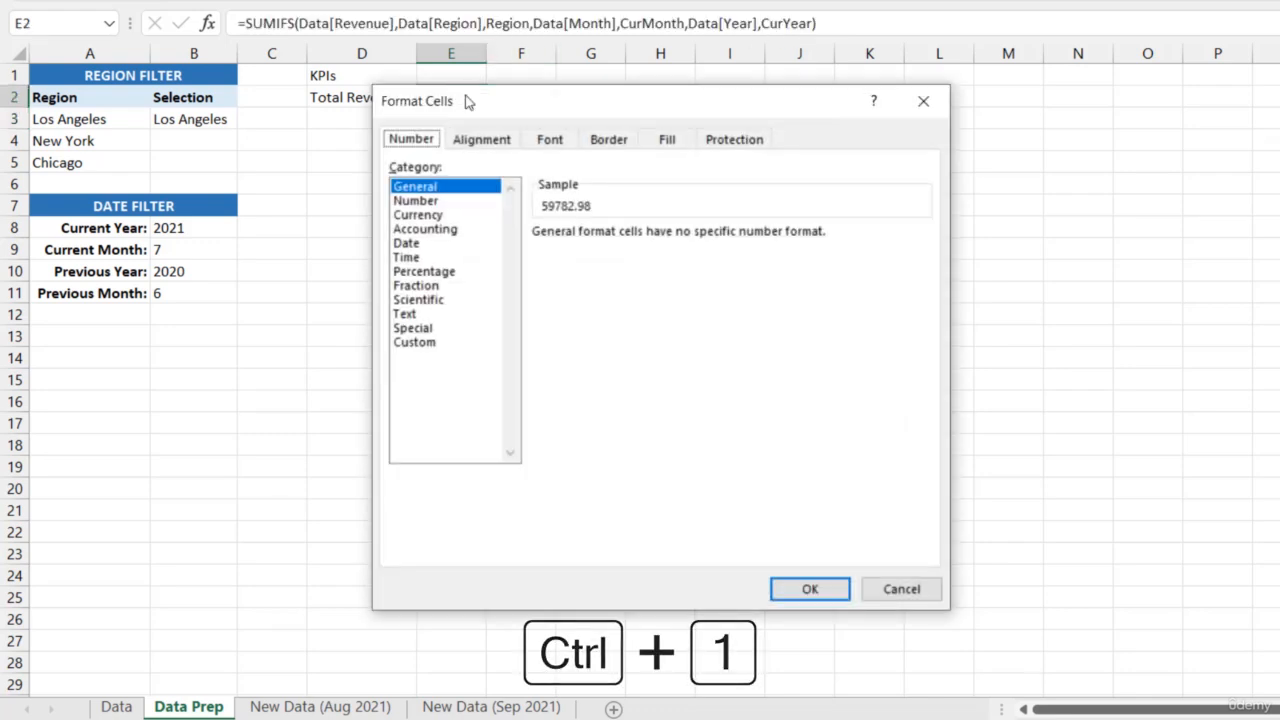
pyautogui.click(428, 215)
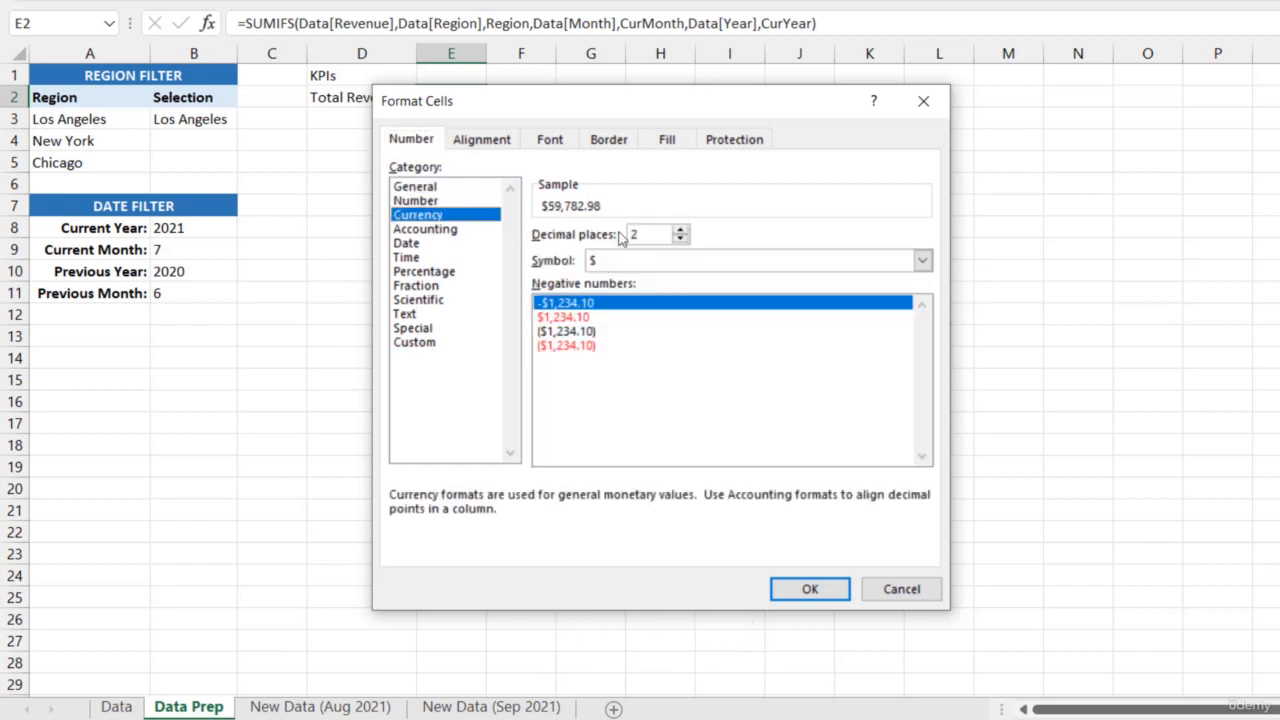
pyautogui.click(679, 240)
pyautogui.click(679, 240)
pyautogui.click(781, 589)
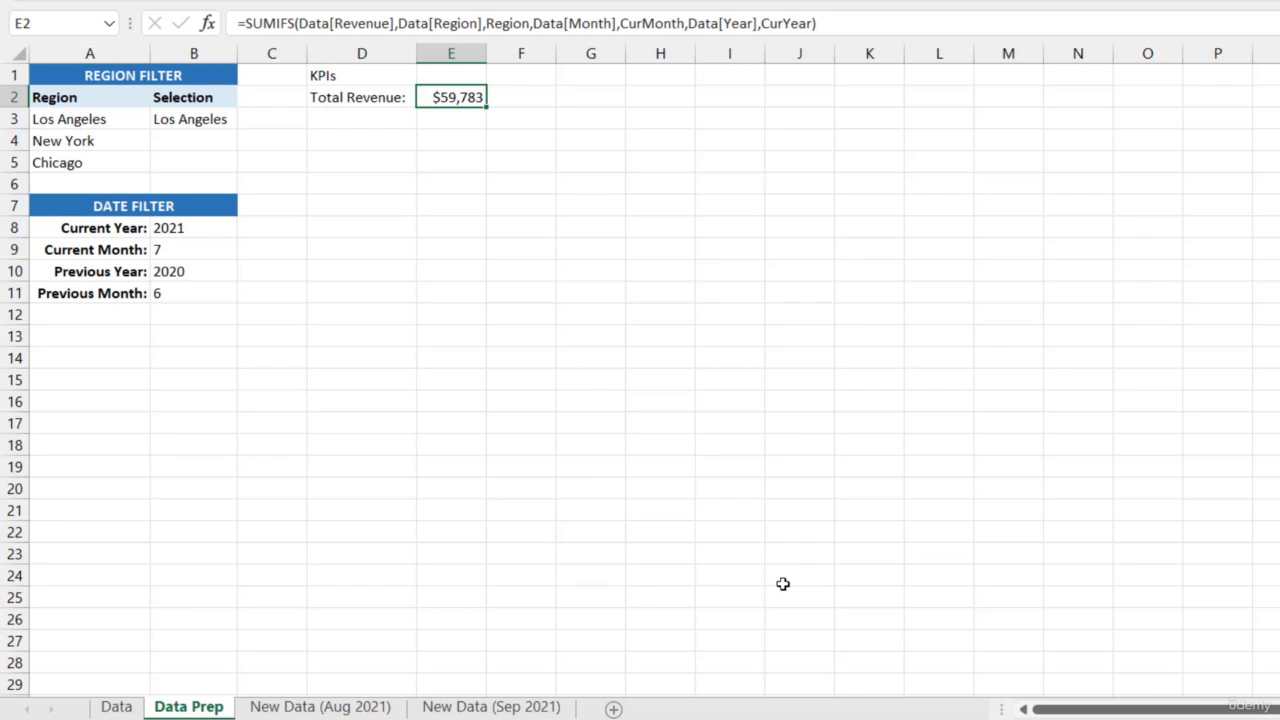
# Test the Total Revenue formula by switching the region selection in B3 to New York and then to Chicago
pyautogui.click(212, 117)
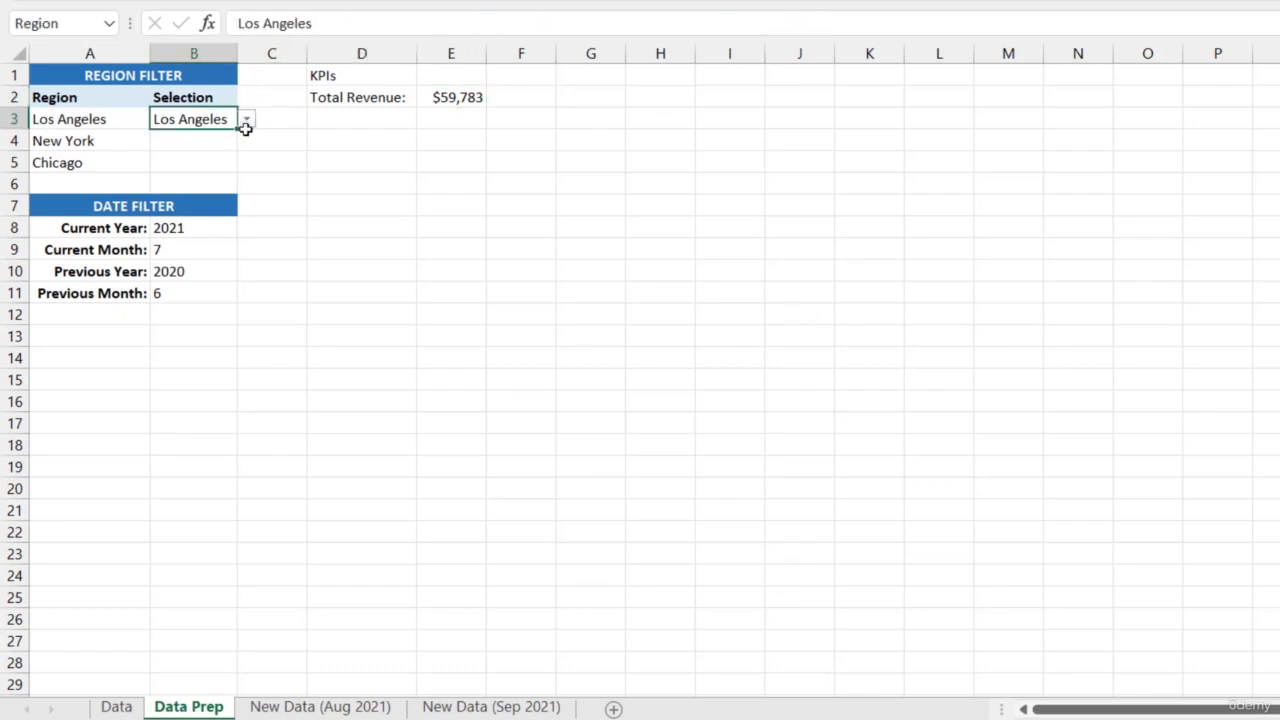
pyautogui.click(247, 121)
pyautogui.click(214, 151)
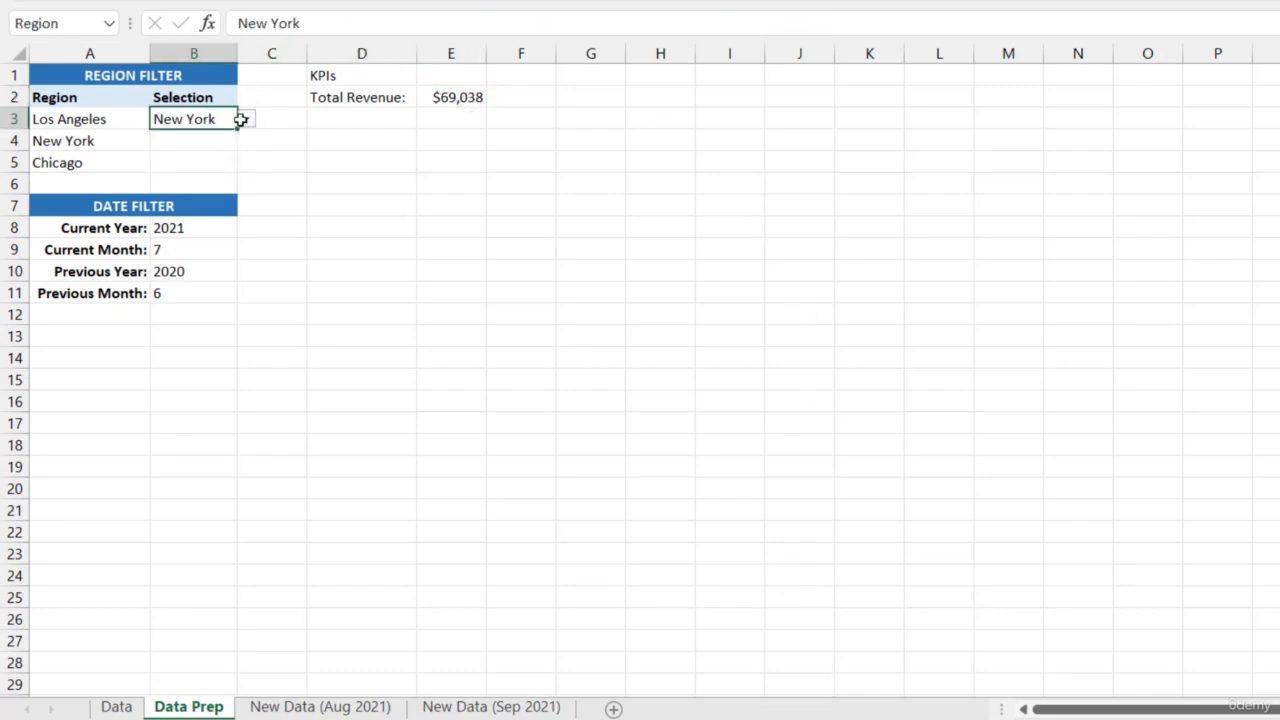
pyautogui.click(246, 119)
pyautogui.click(206, 165)
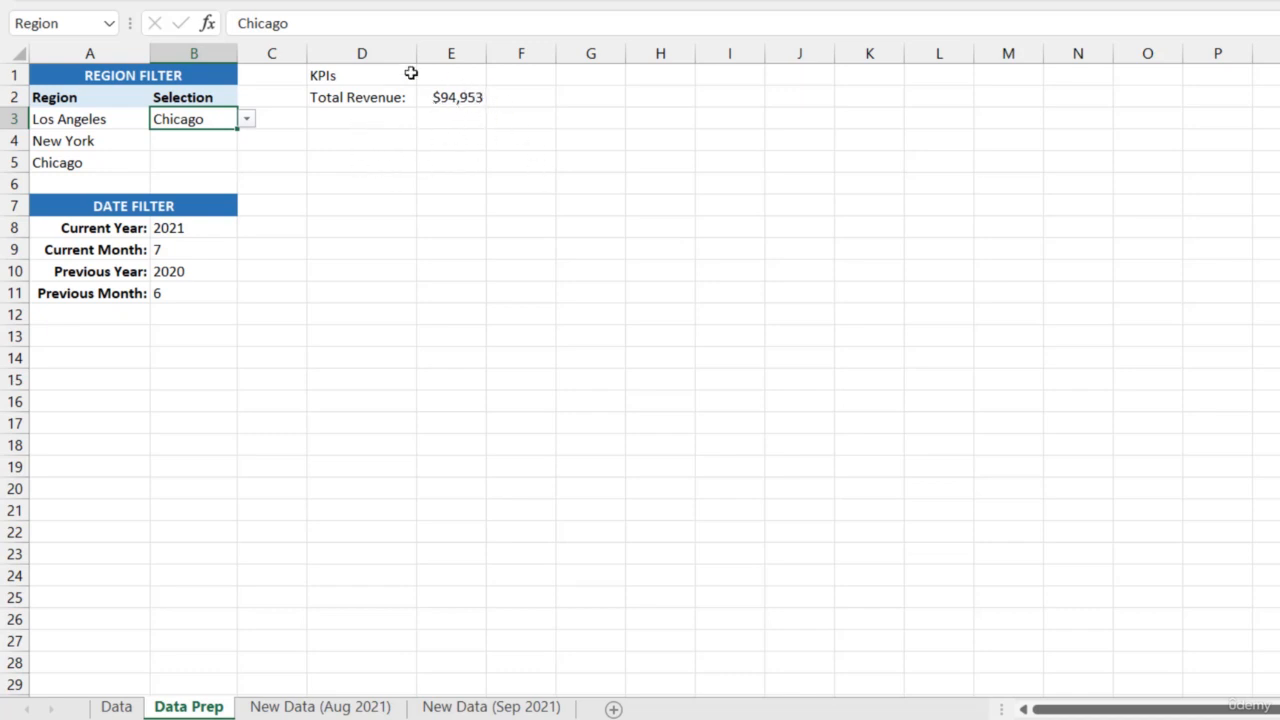
# Label cell D3 "PY Revenue:" below the Total Revenue label
pyautogui.click(359, 119)
pyautogui.write('PY Revenue:')
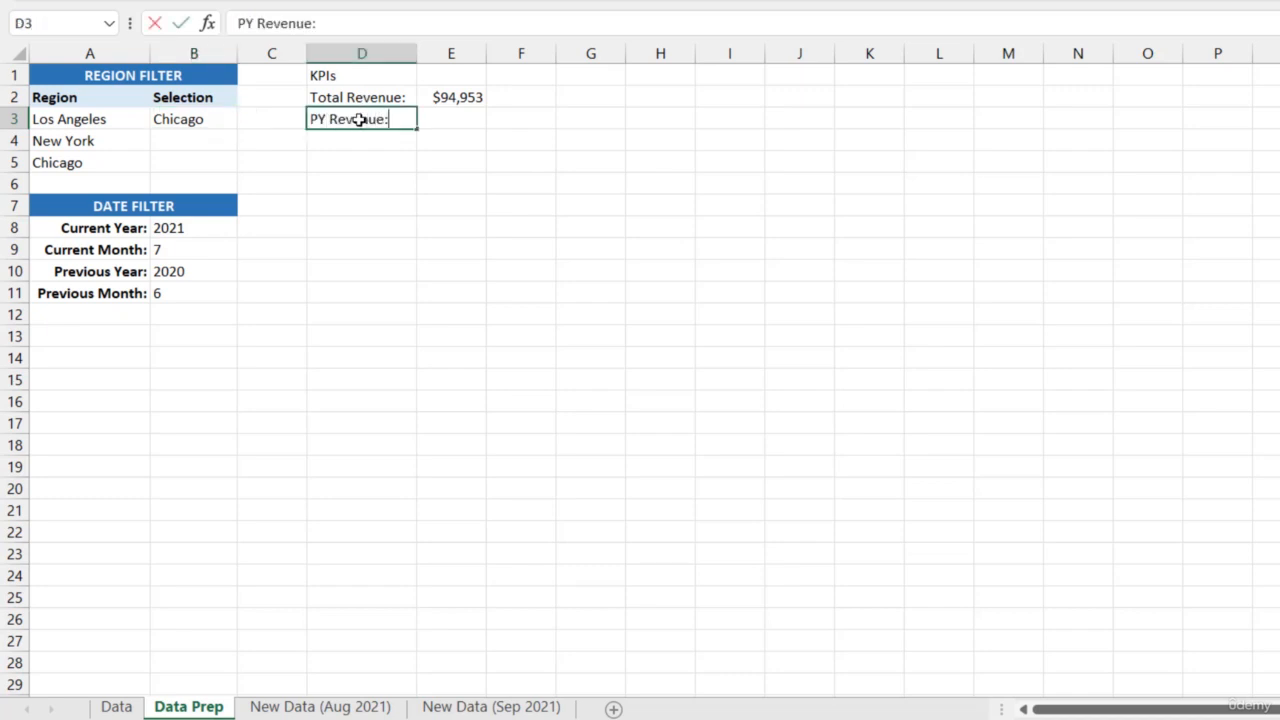
pyautogui.press('Tab')
# Begin a SUMIFS formula in E3 for PY Revenue, using Data[Revenue] as the sum range
pyautogui.write('=SUM')
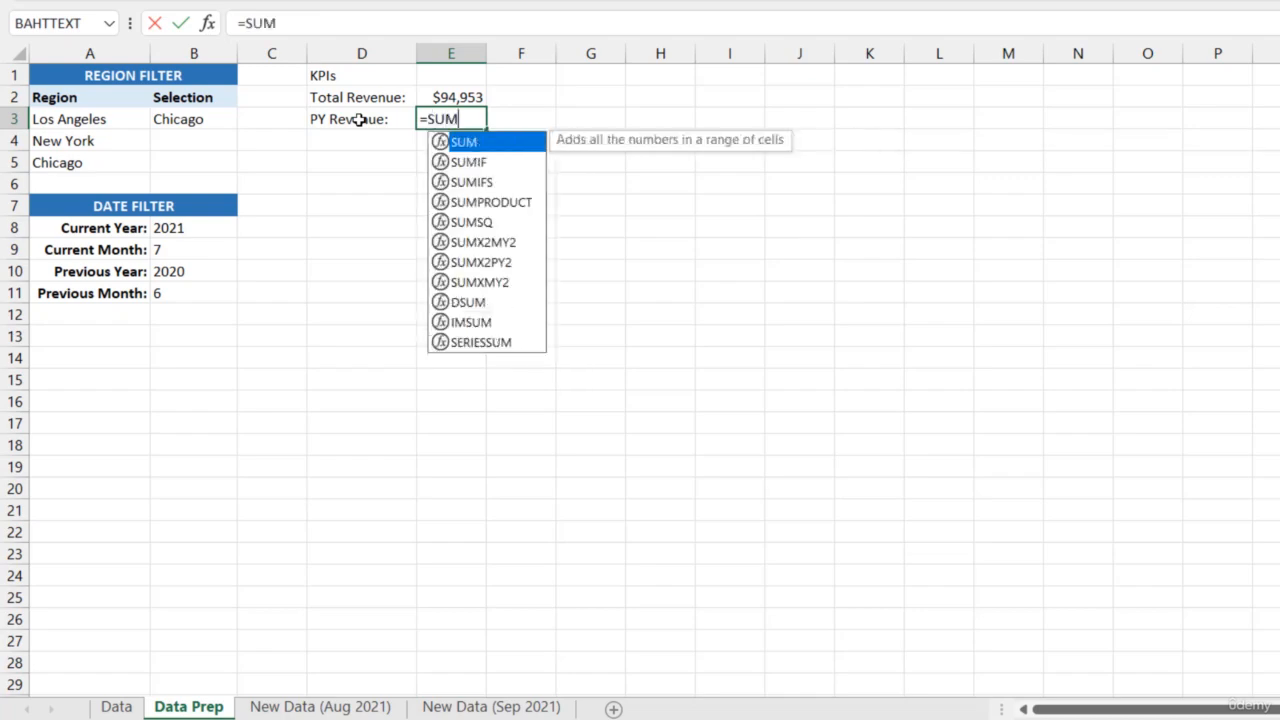
pyautogui.write('IFS(')
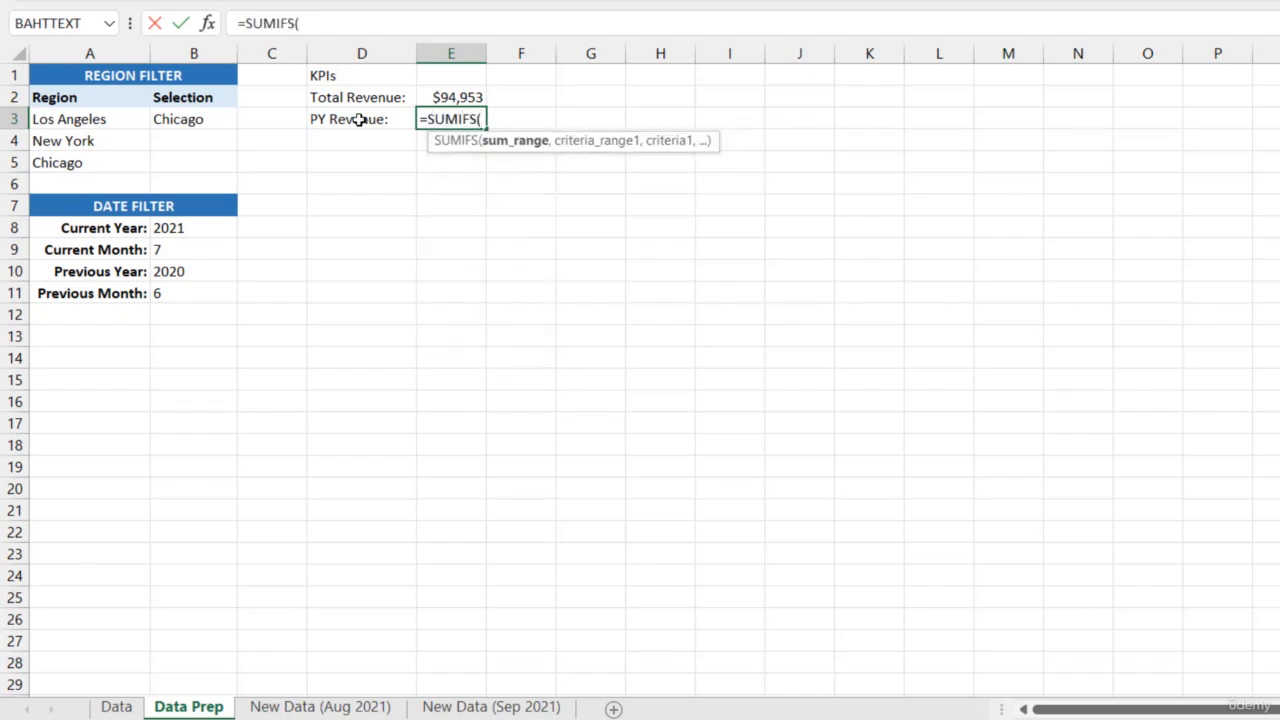
pyautogui.click(118, 706)
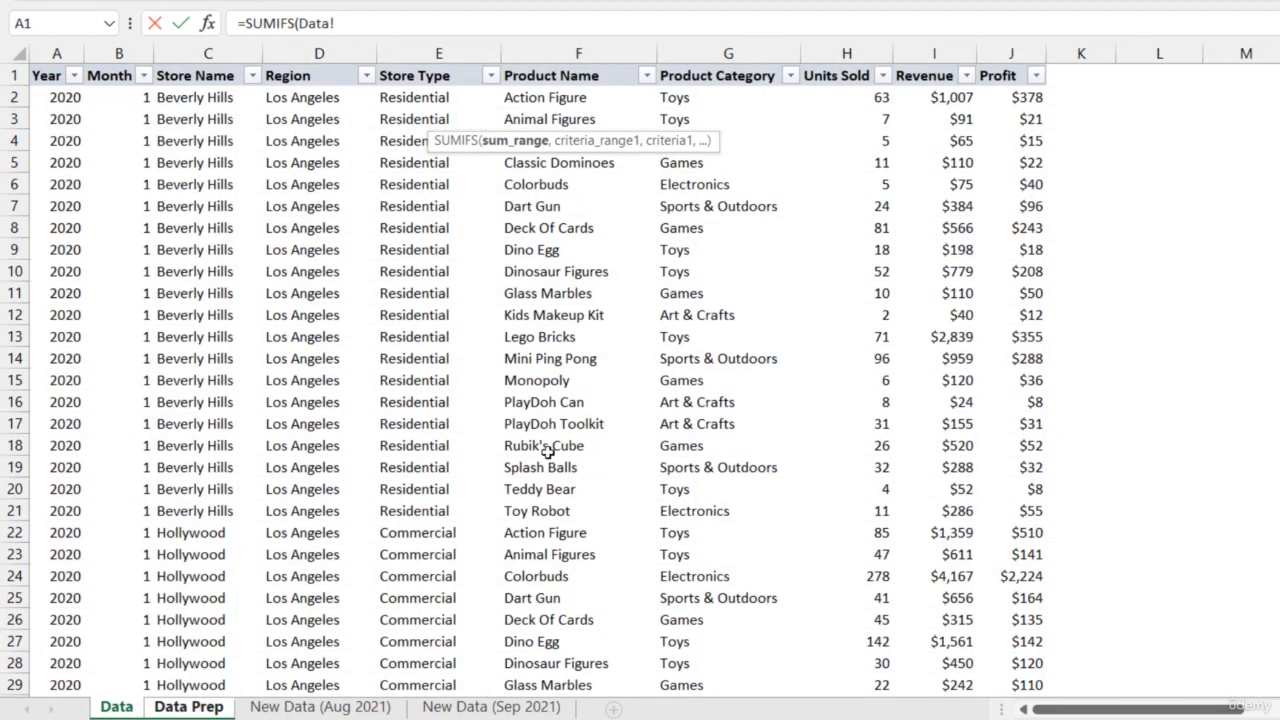
pyautogui.click(929, 65)
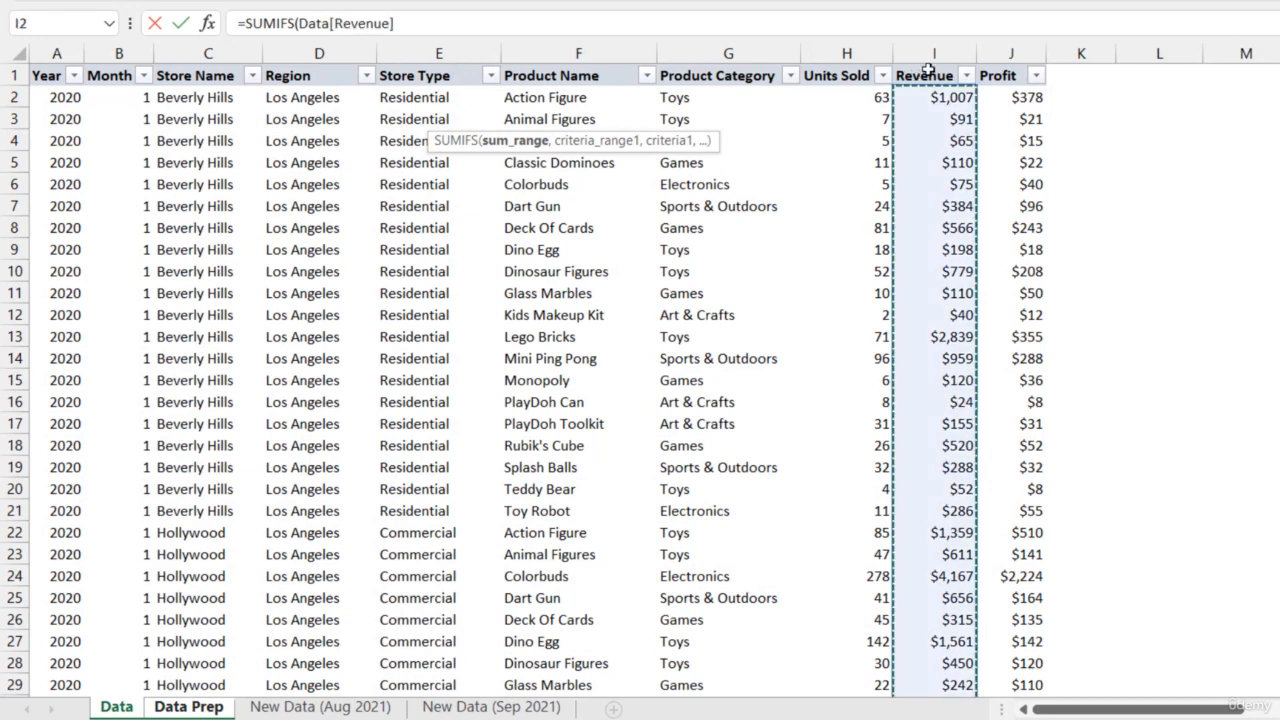
pyautogui.write(',')
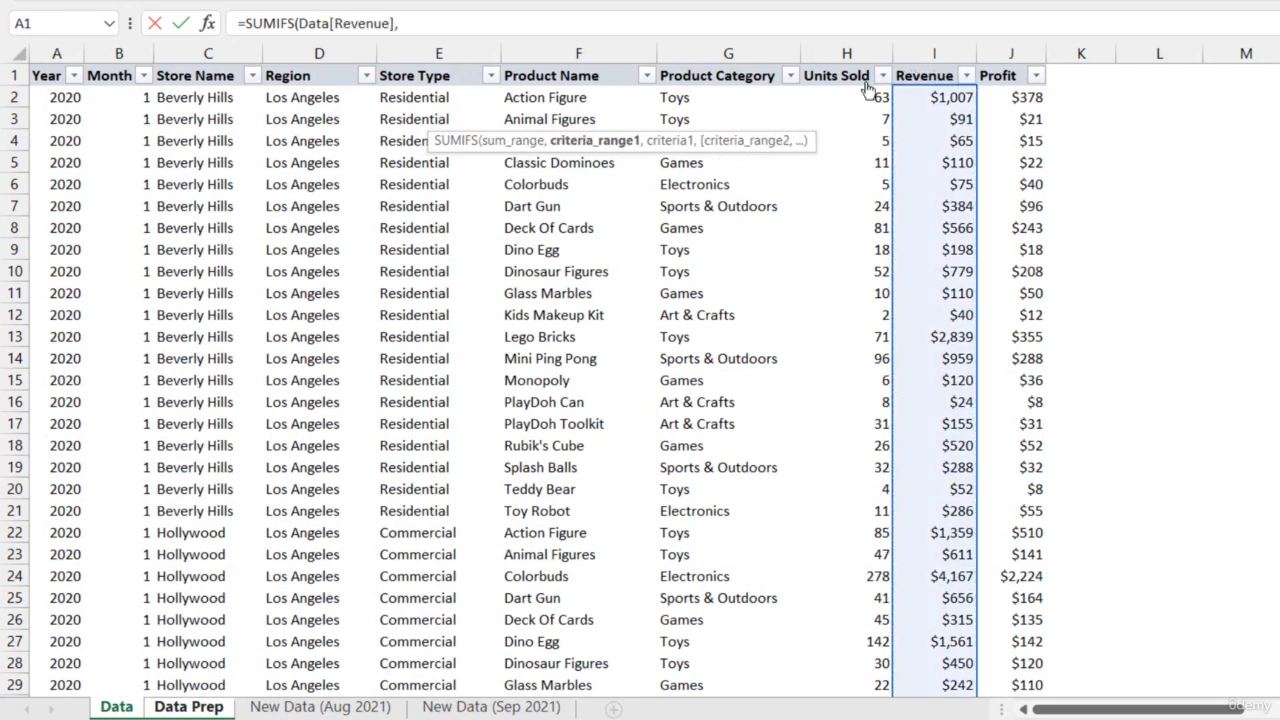
# Add conditions to the PY Revenue formula matching Data[Region] to Region and Data[Month] to CurMonth
pyautogui.click(352, 63)
pyautogui.write(',Region,')
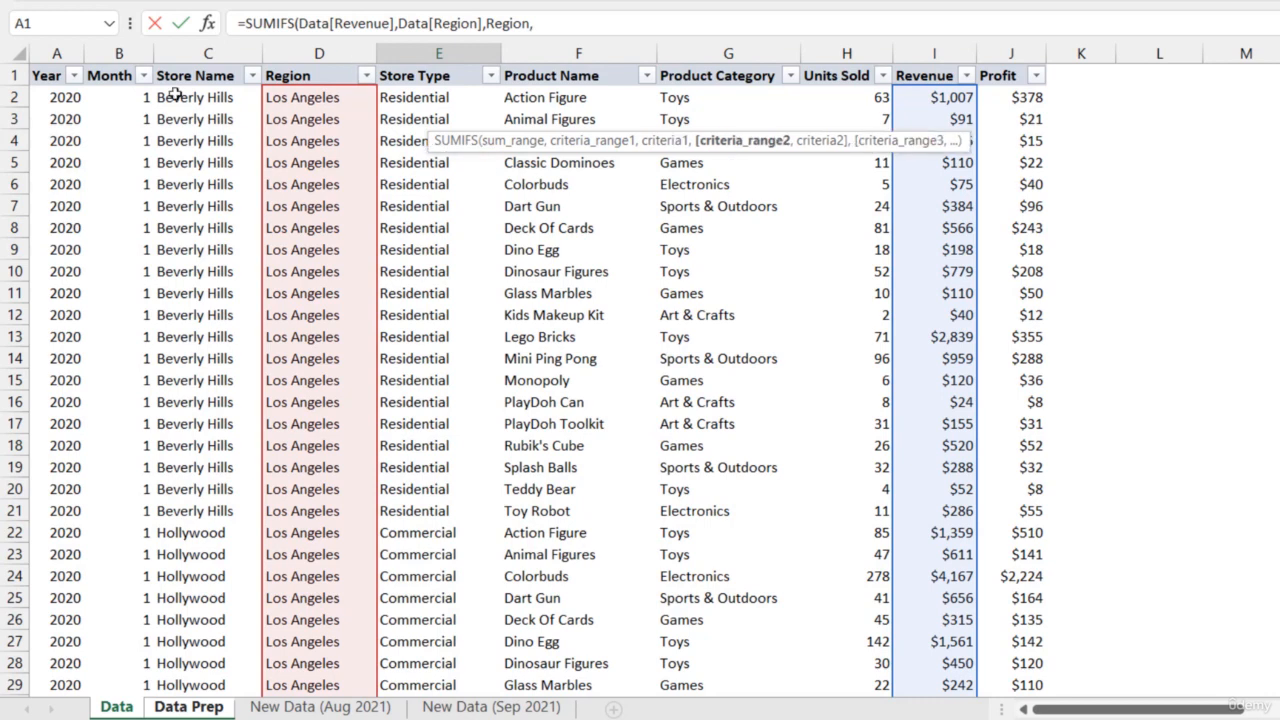
pyautogui.click(130, 65)
pyautogui.write(',Cur')
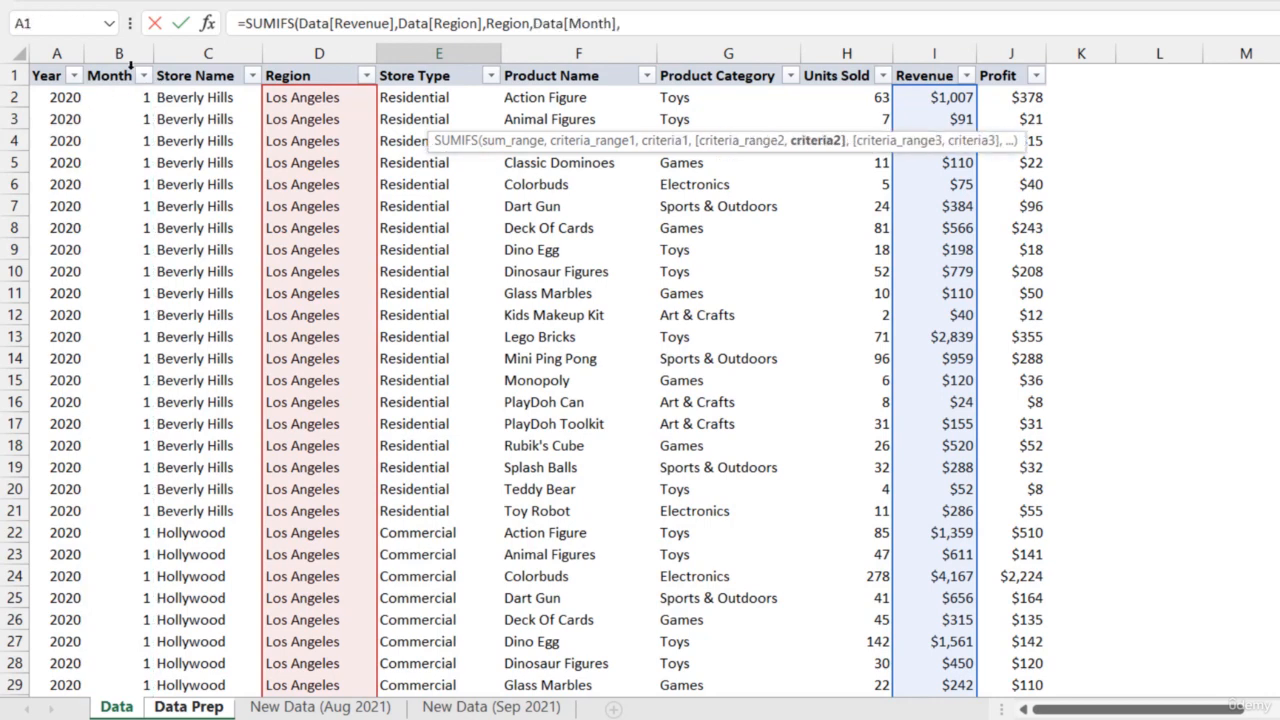
pyautogui.write('Month,')
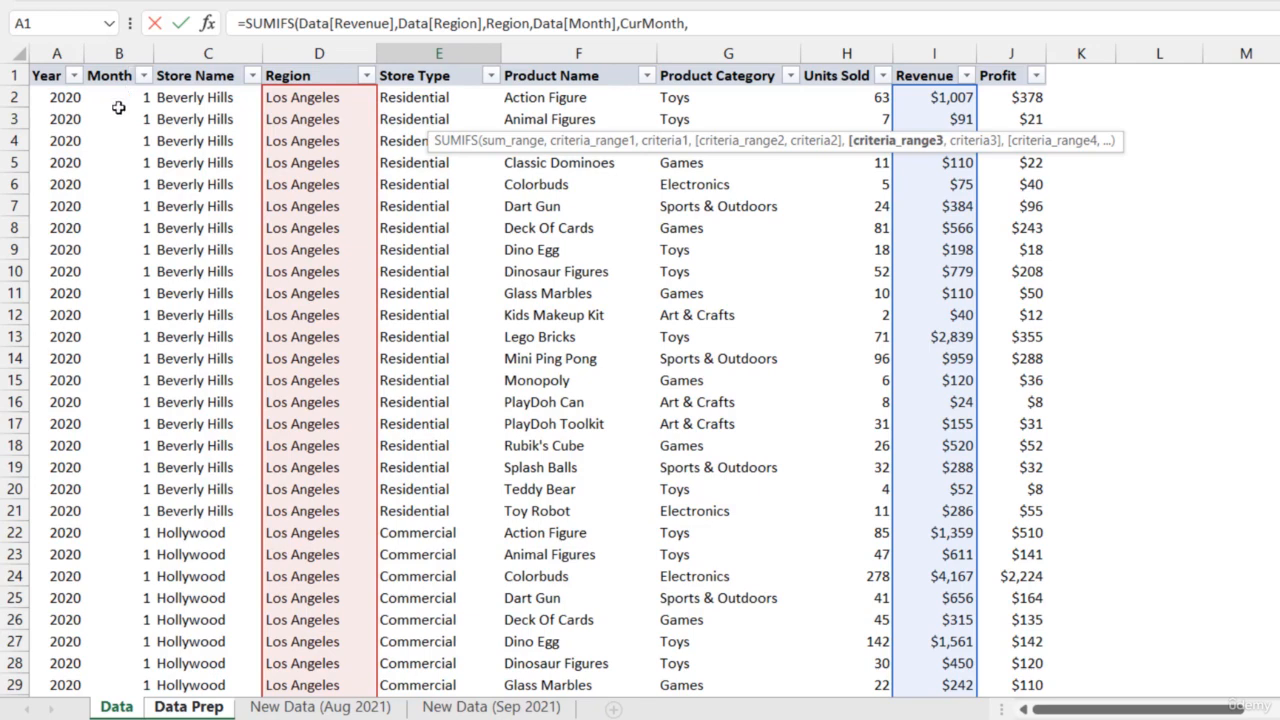
# Complete the PY Revenue formula with a condition matching Data[Year] to PrevYear and enter it in E3
pyautogui.click(60, 64)
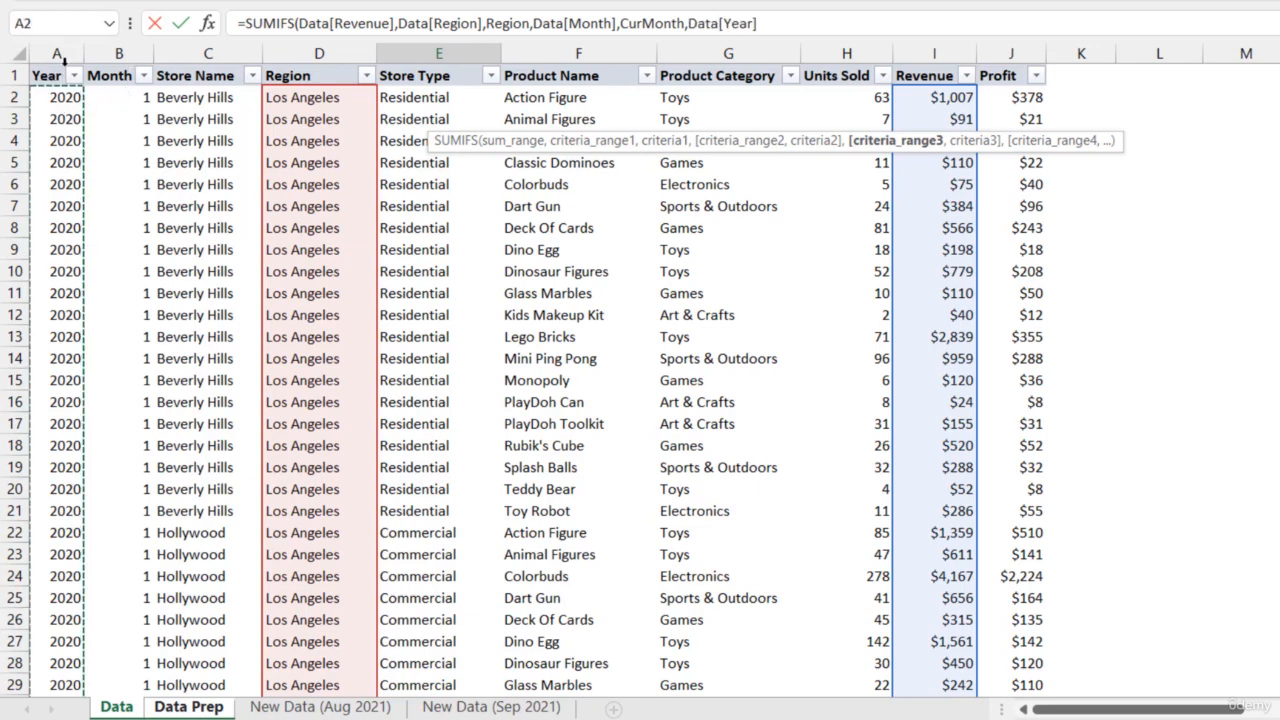
pyautogui.write(',')
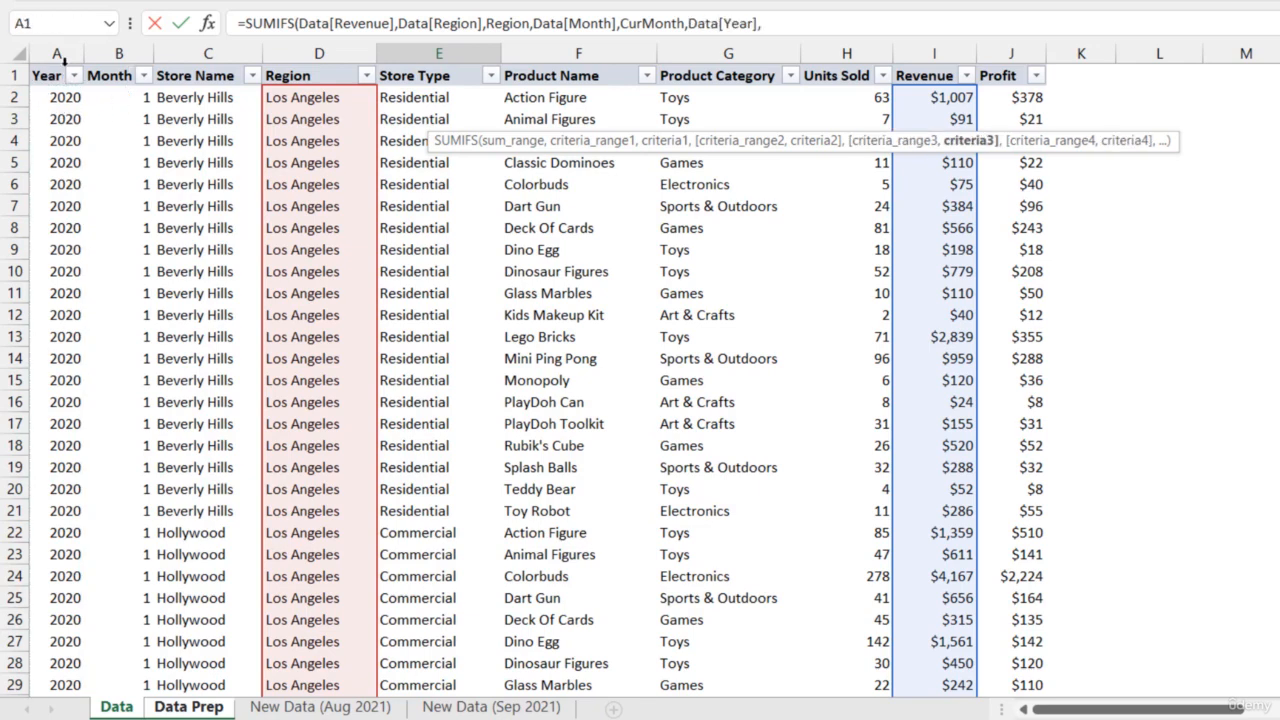
pyautogui.write('PrevYear')
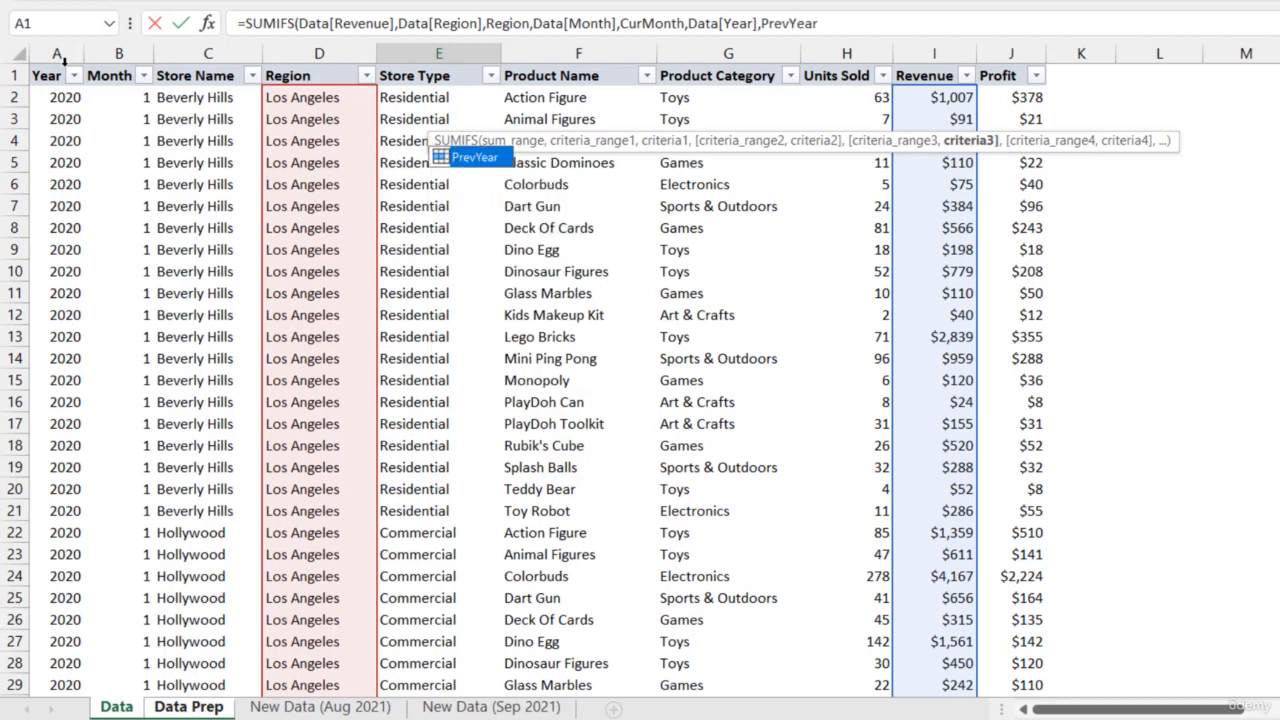
pyautogui.write(')')
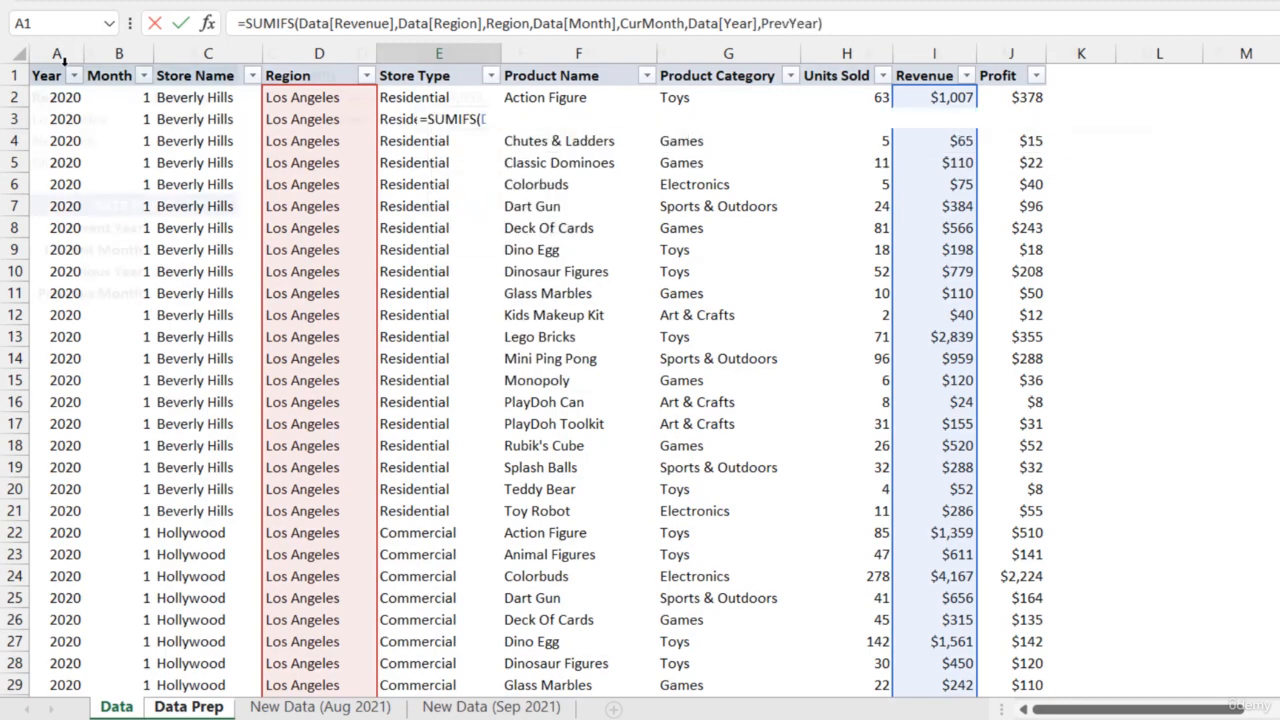
pyautogui.press('Return')
# Copy the currency formatting from the Total Revenue value in E2 to the PY Revenue value in E3
pyautogui.press('Up')
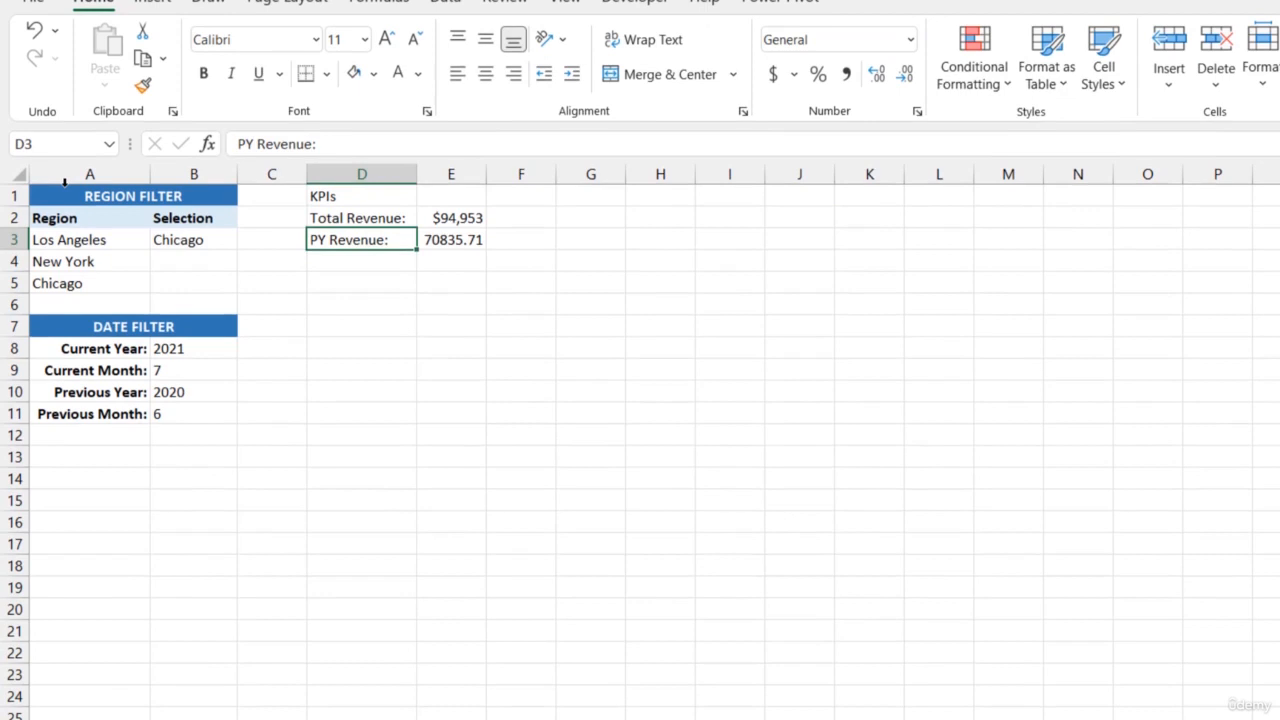
pyautogui.press('Right')
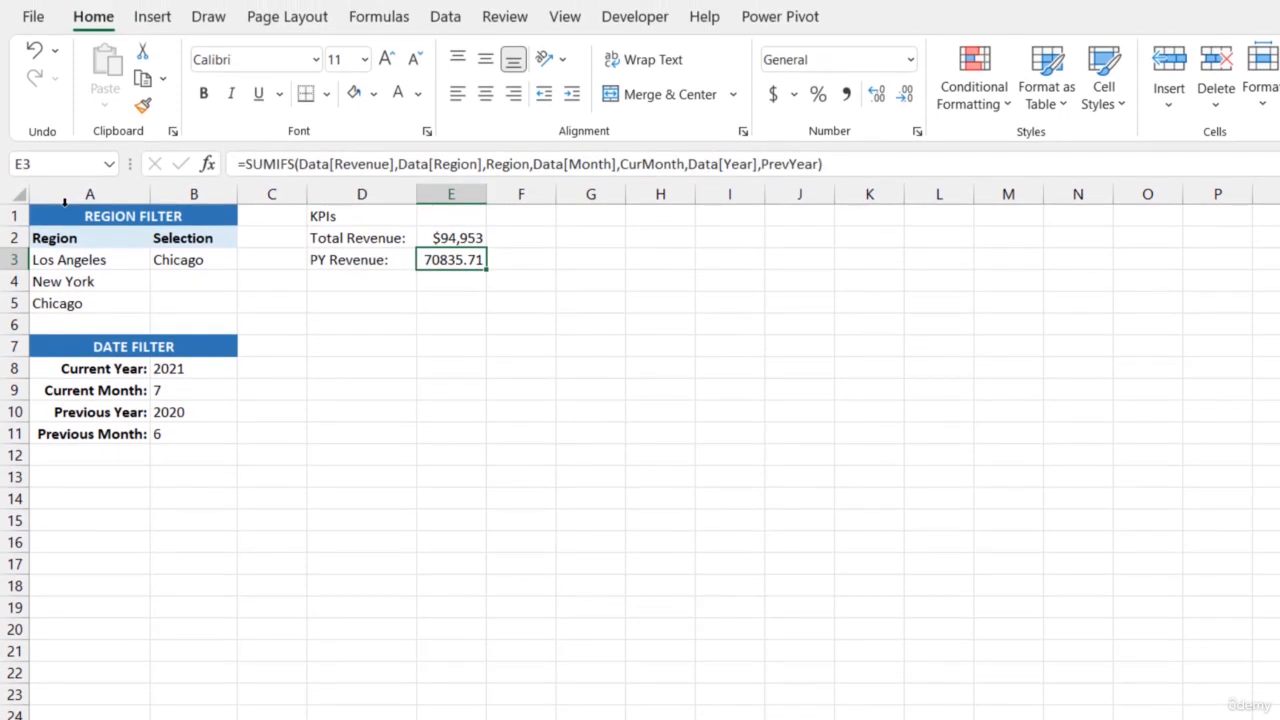
pyautogui.click(142, 105)
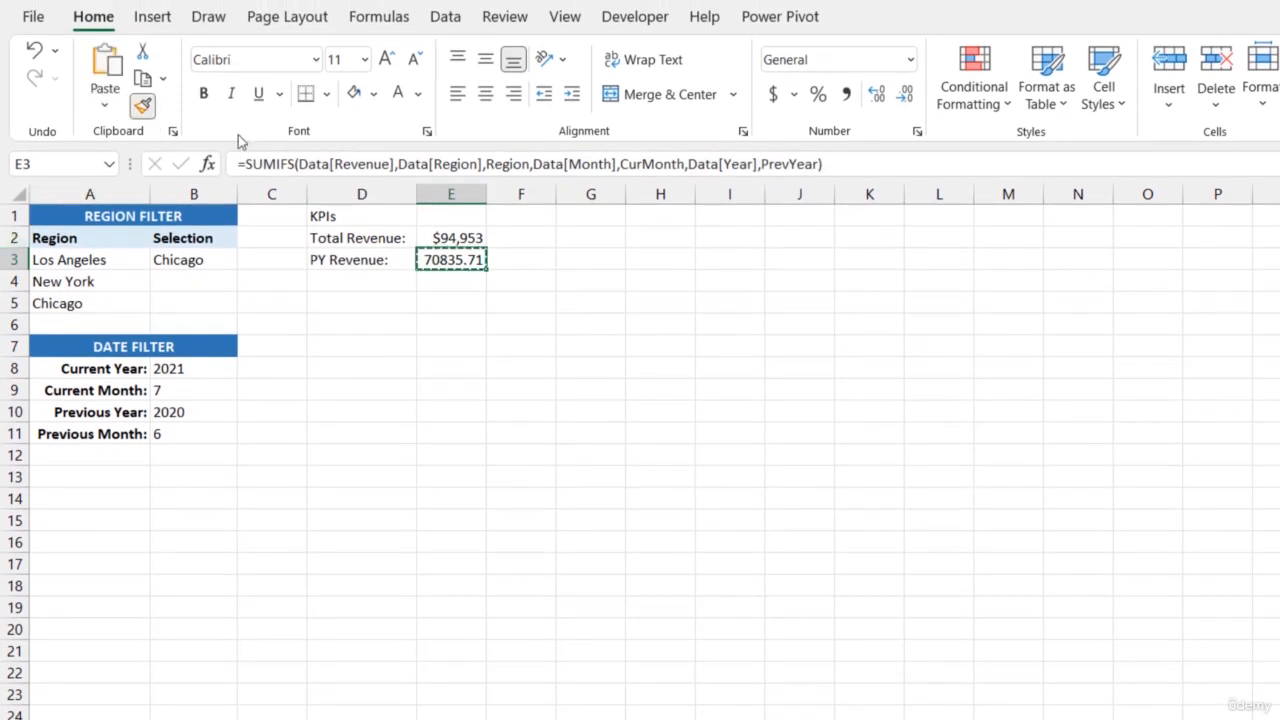
pyautogui.click(448, 240)
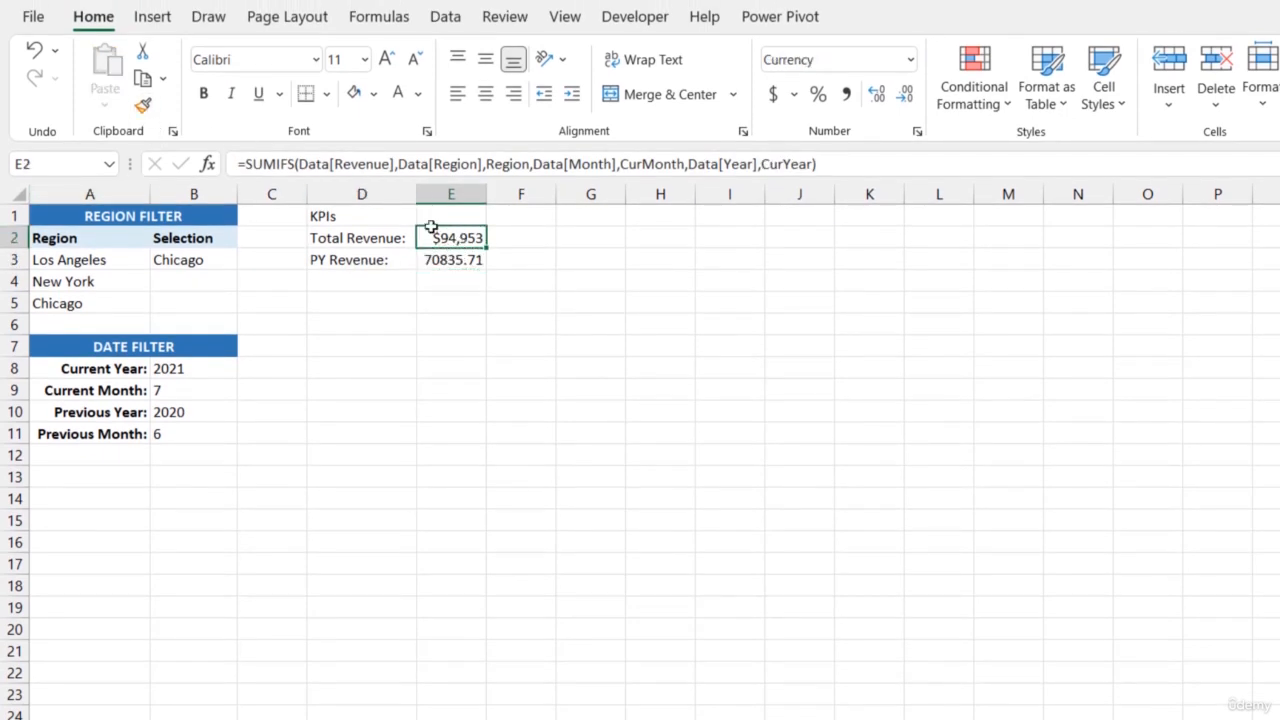
pyautogui.click(142, 105)
pyautogui.click(457, 259)
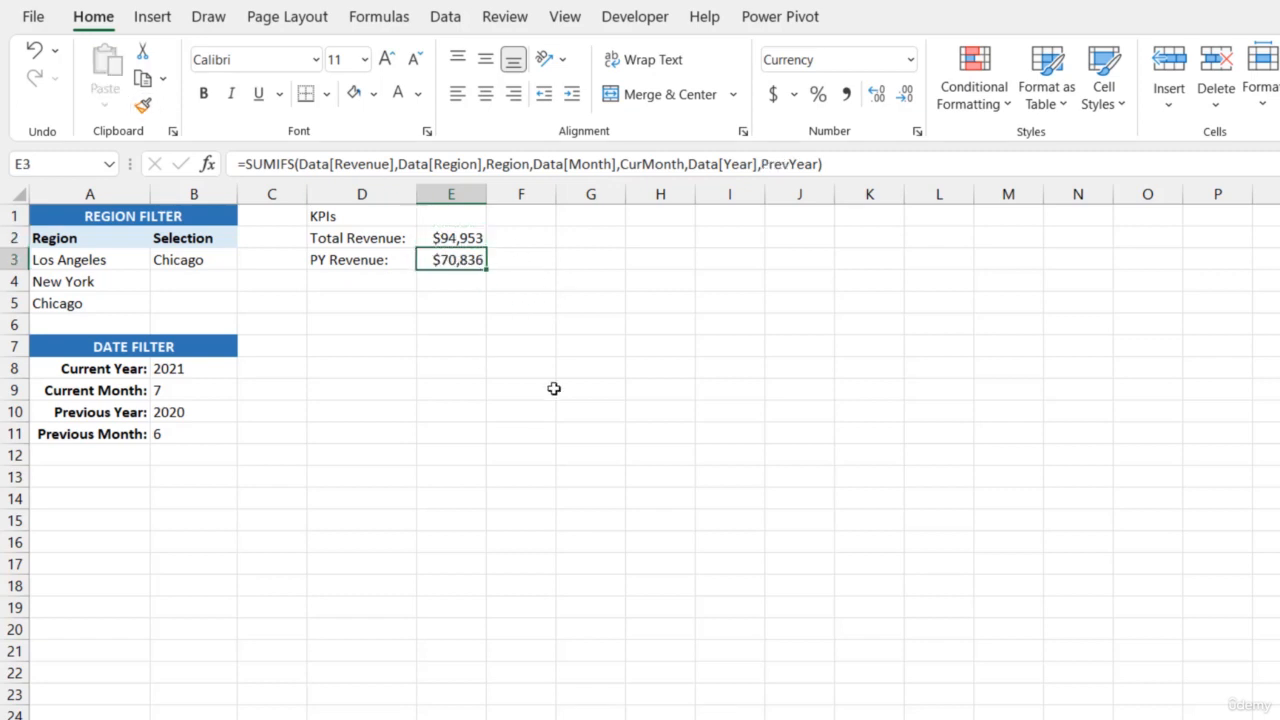
# Label cell D4 "PM Revenue:" below the PY Revenue label
pyautogui.click(340, 281)
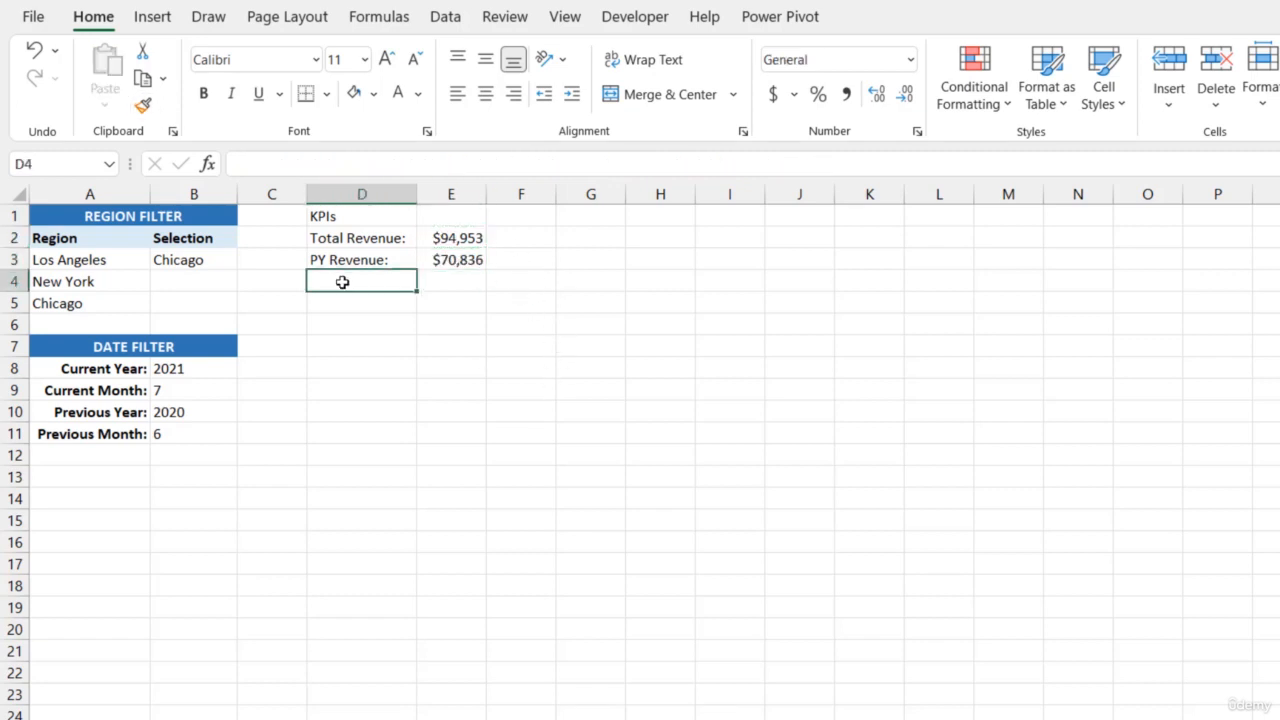
pyautogui.write('PM Revenue:')
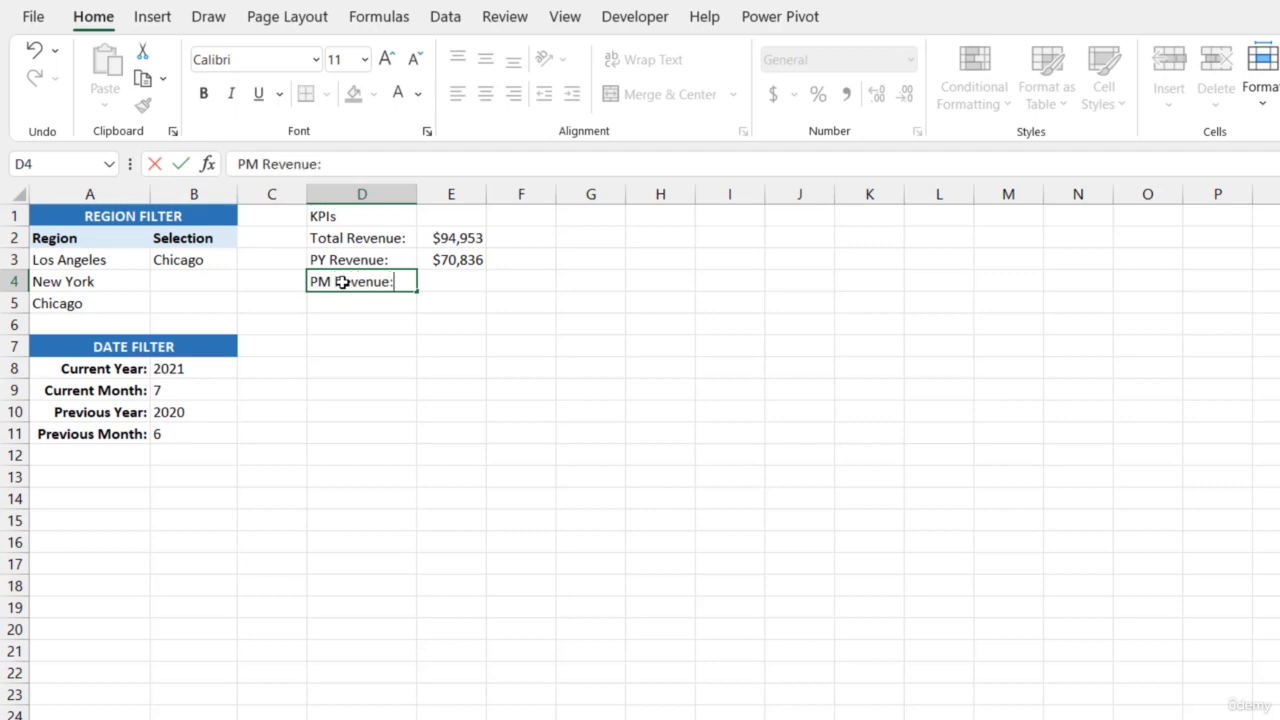
pyautogui.press('Tab')
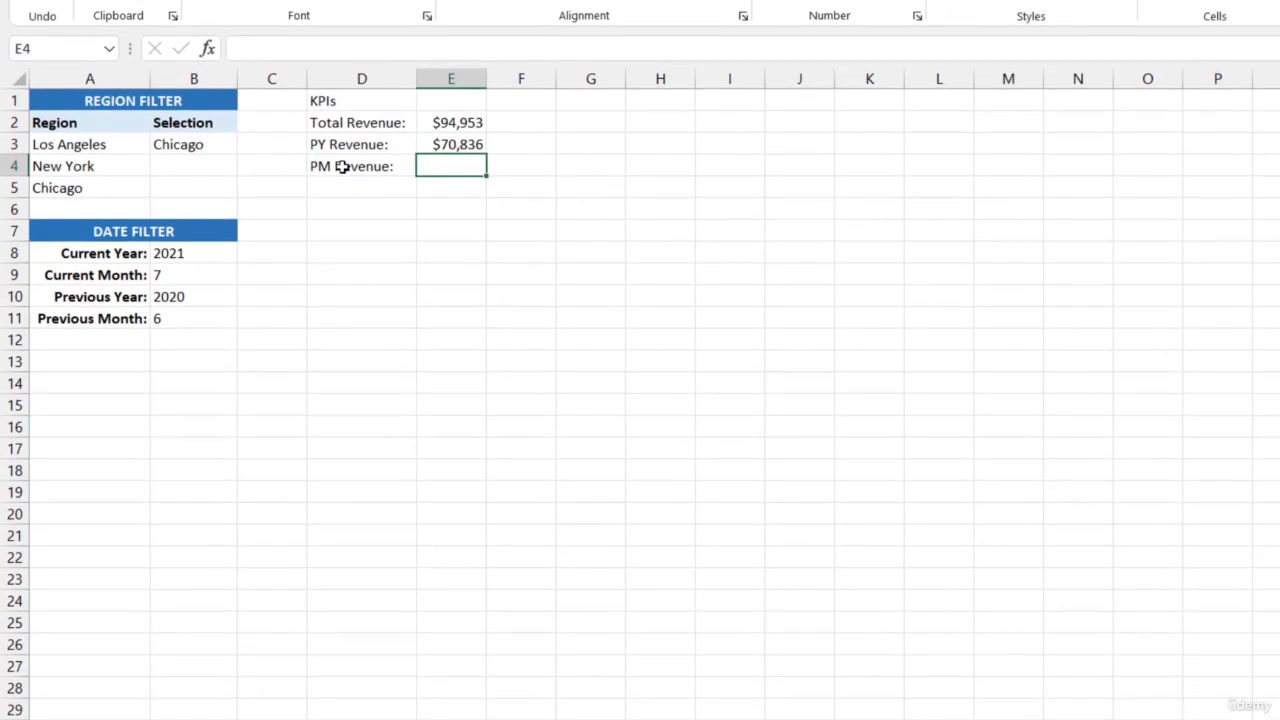
# Begin a SUMIFS formula in E4 that sums Data[Revenue] where Data[Region] matches Region
pyautogui.write('=SUMIFS')
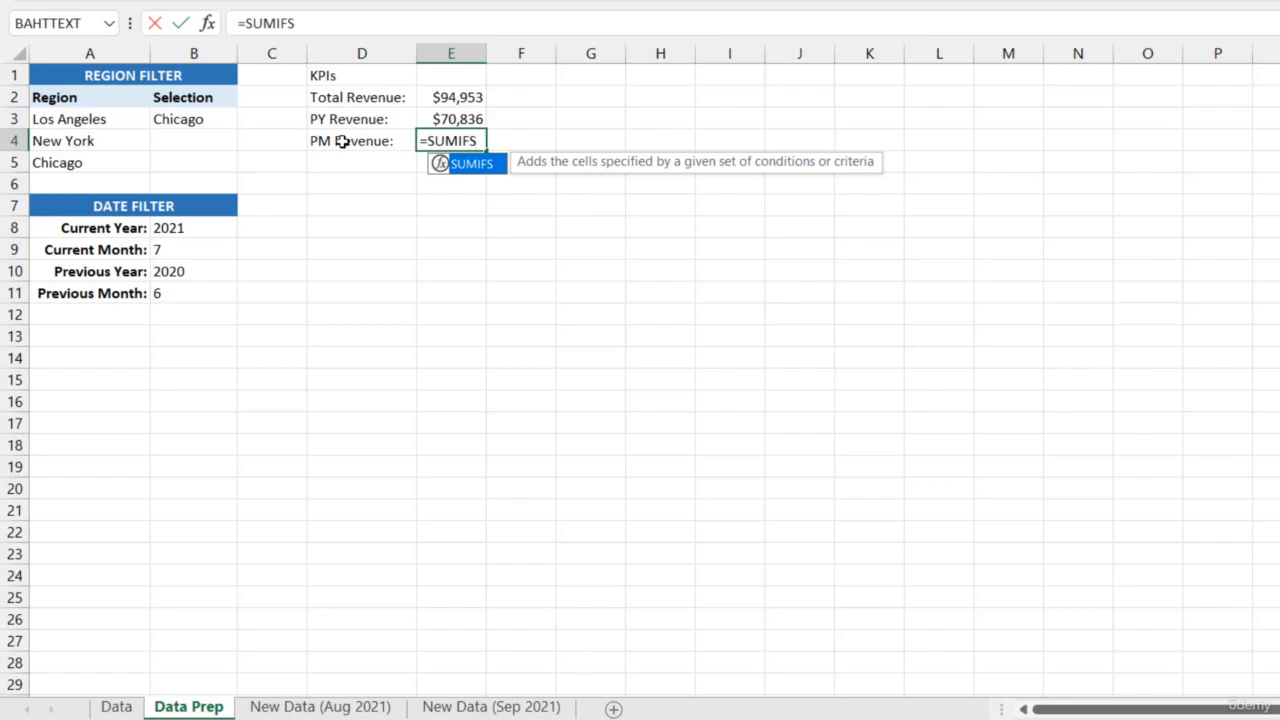
pyautogui.write('(')
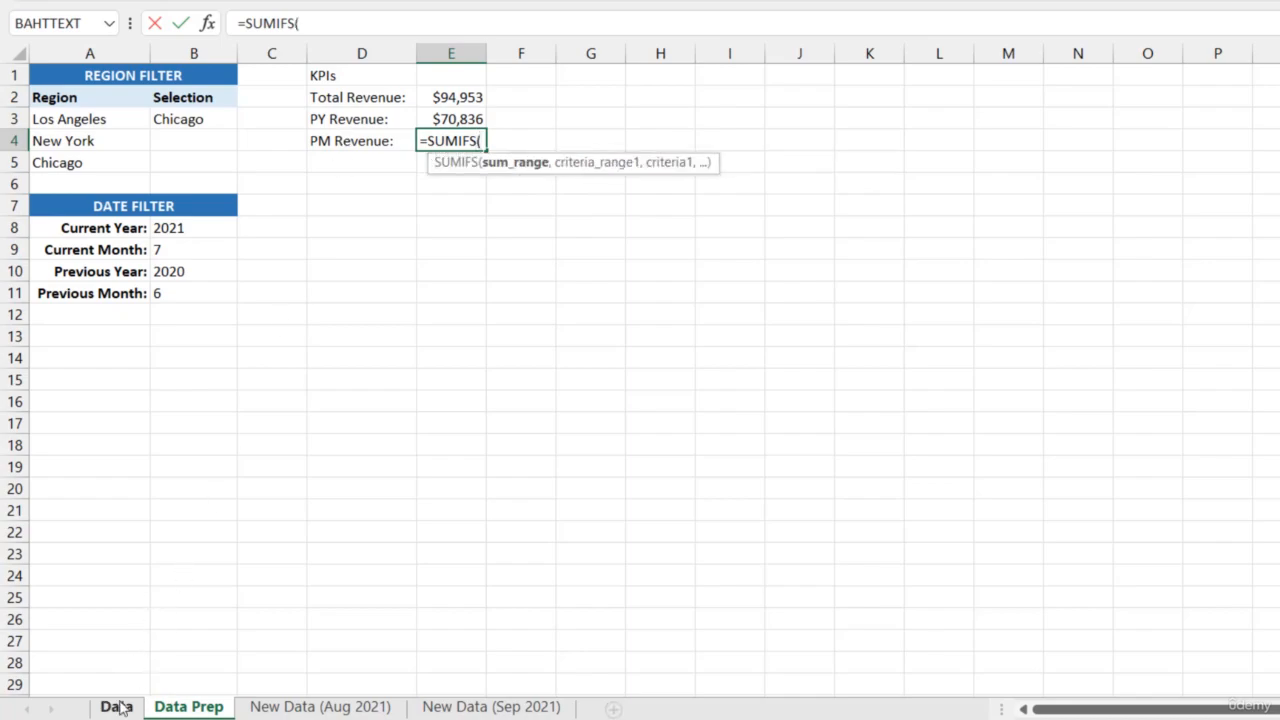
pyautogui.click(120, 706)
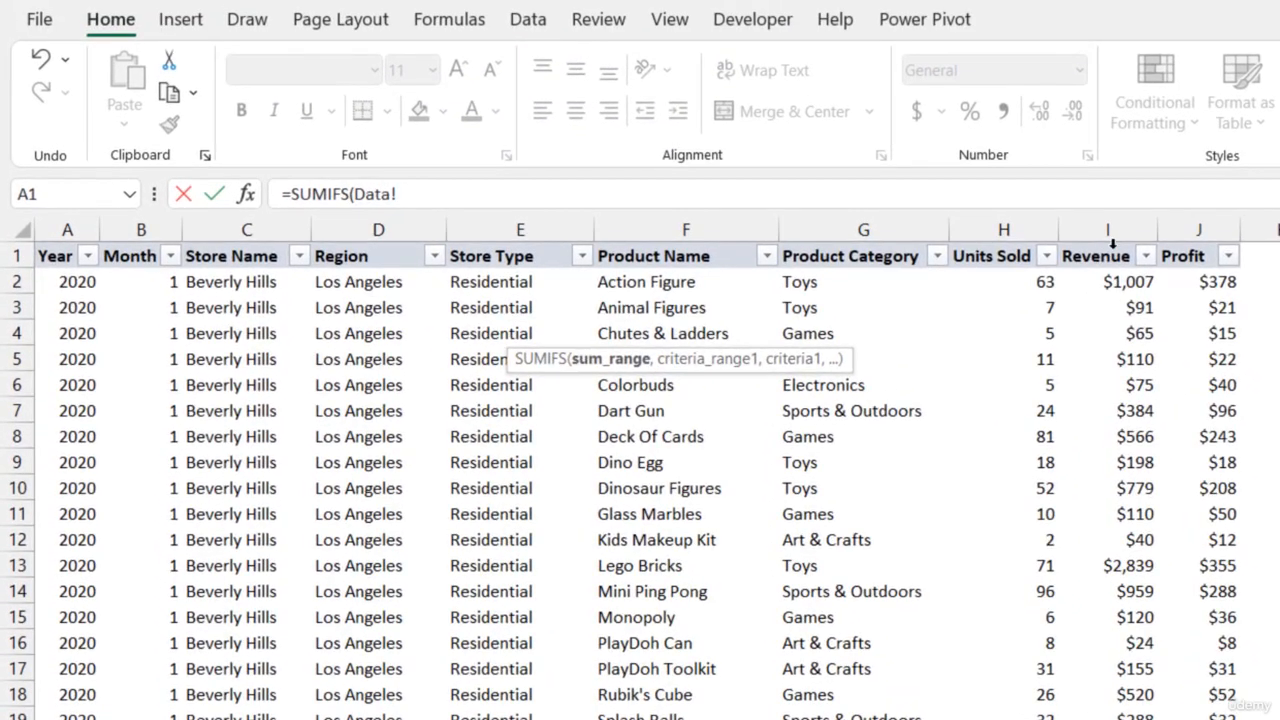
pyautogui.click(1094, 235)
pyautogui.write(',')
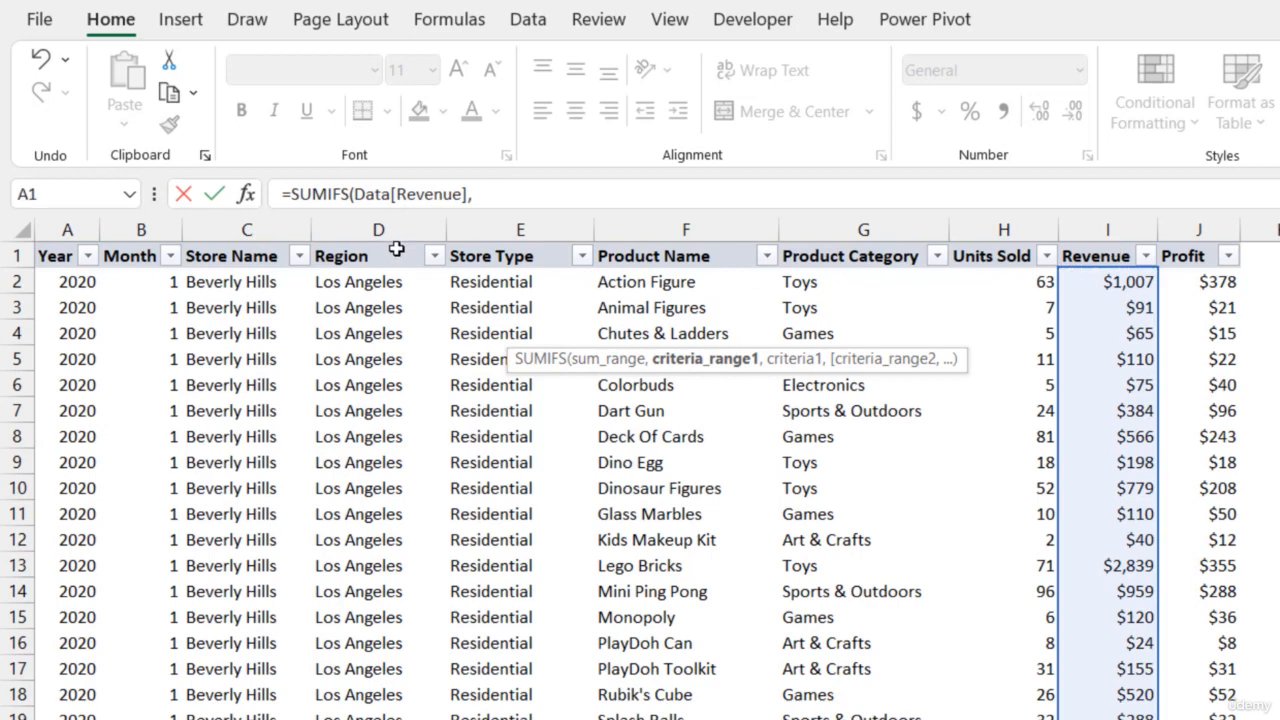
pyautogui.click(396, 250)
pyautogui.write(',Region,')
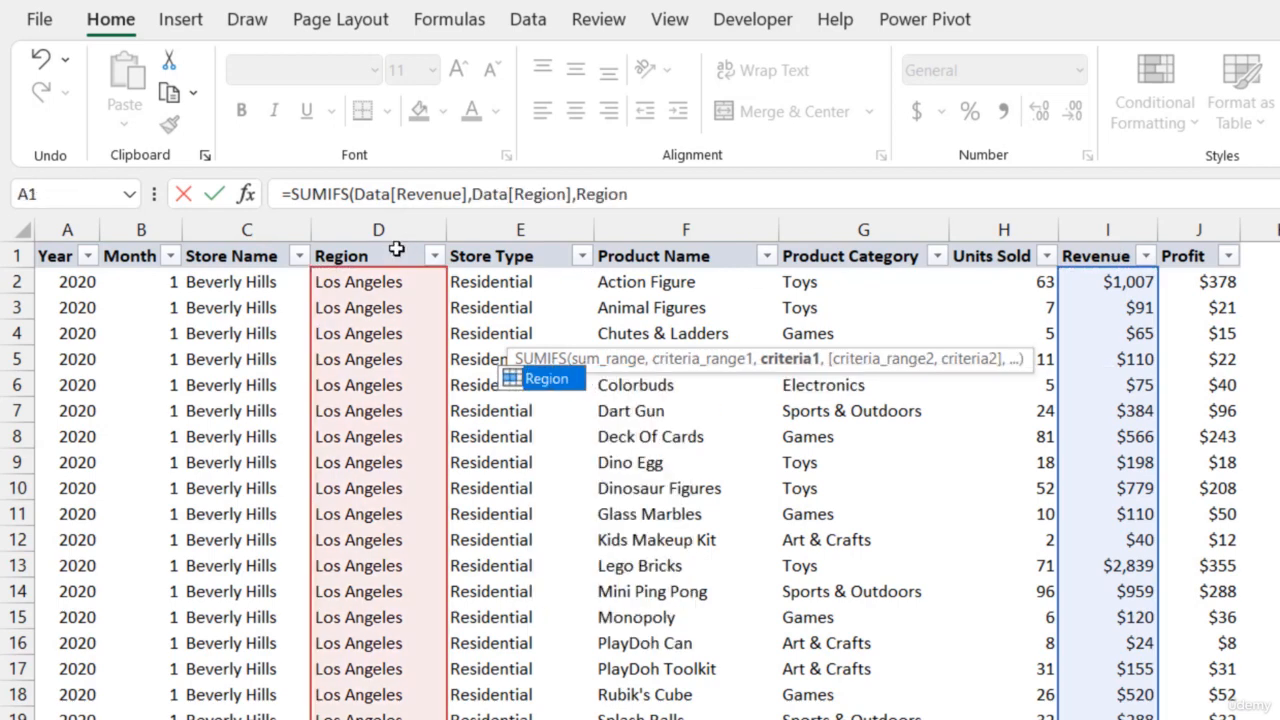
# Add conditions to the PM Revenue formula matching Data[Month] to PrevMonth and Data[Year] to CurYear
pyautogui.click(143, 250)
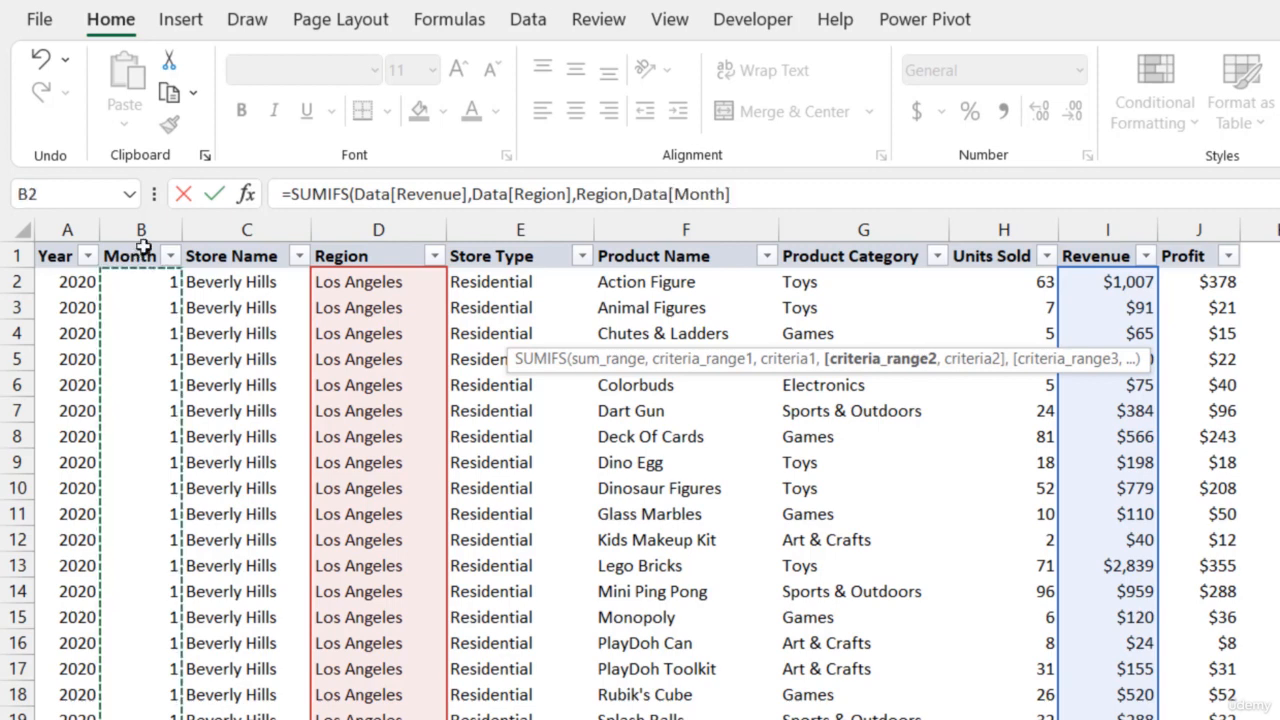
pyautogui.write(',PrevMonth,')
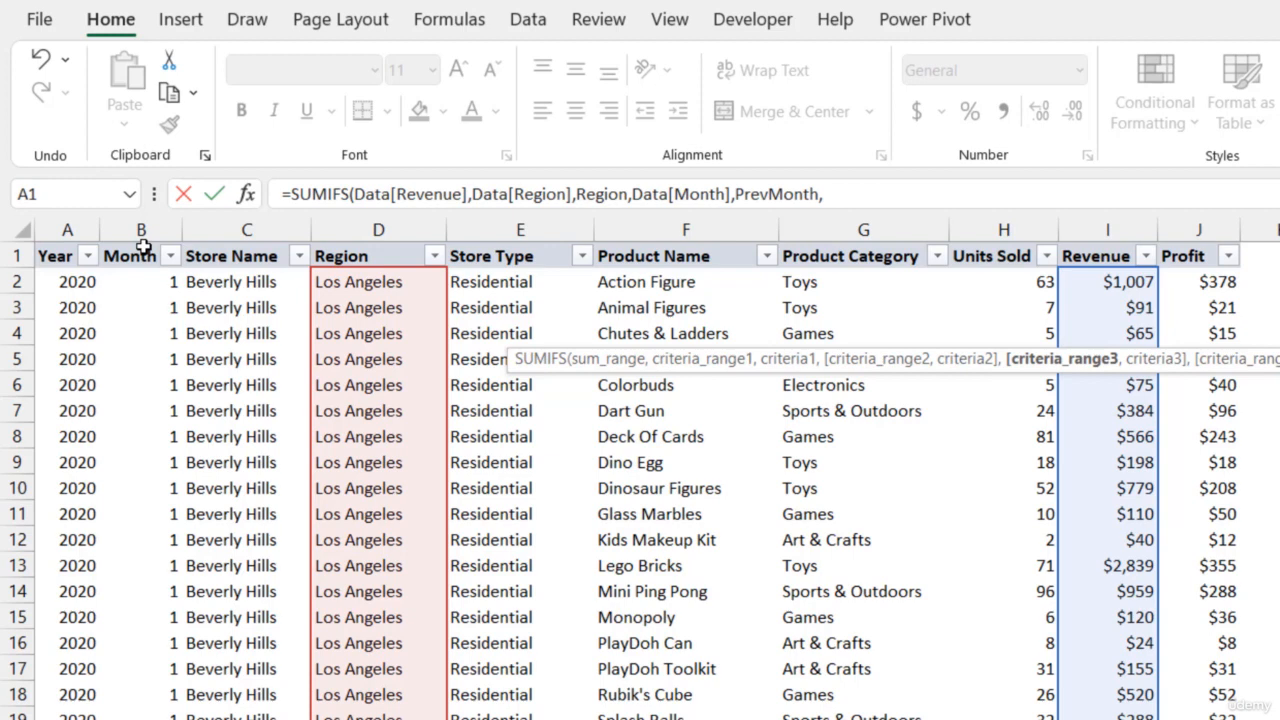
pyautogui.click(66, 250)
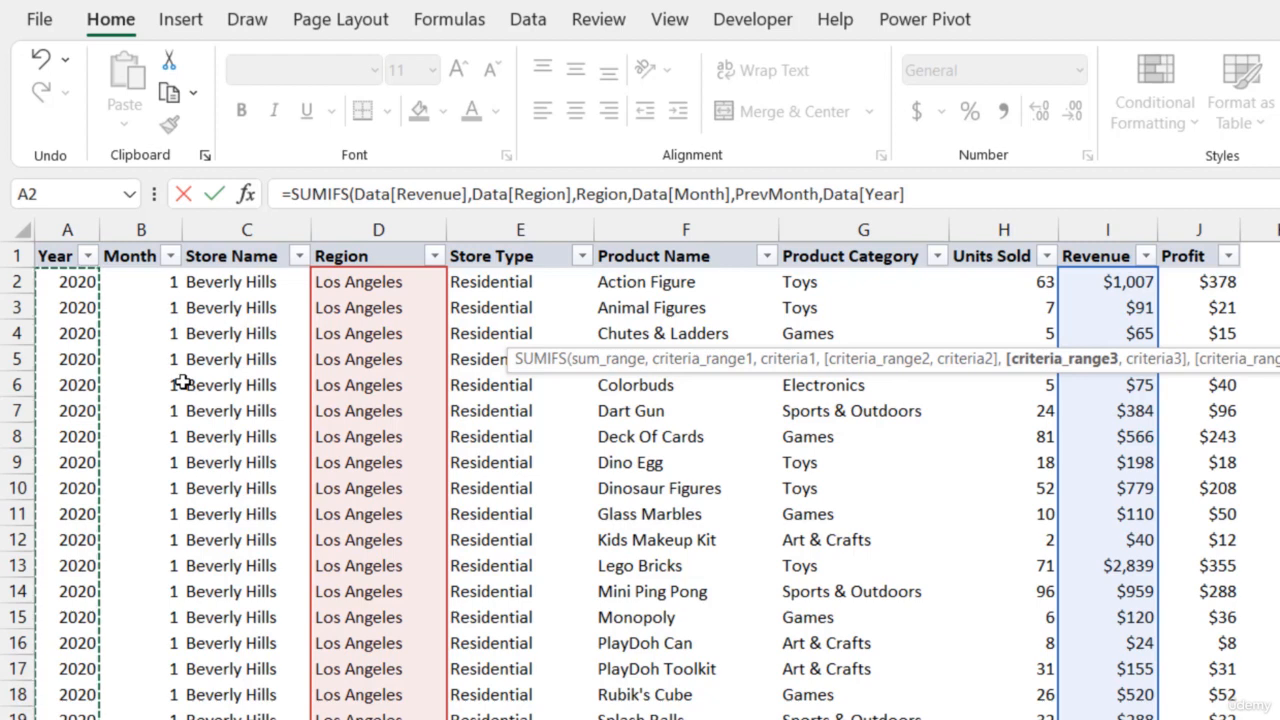
pyautogui.write(',Cur')
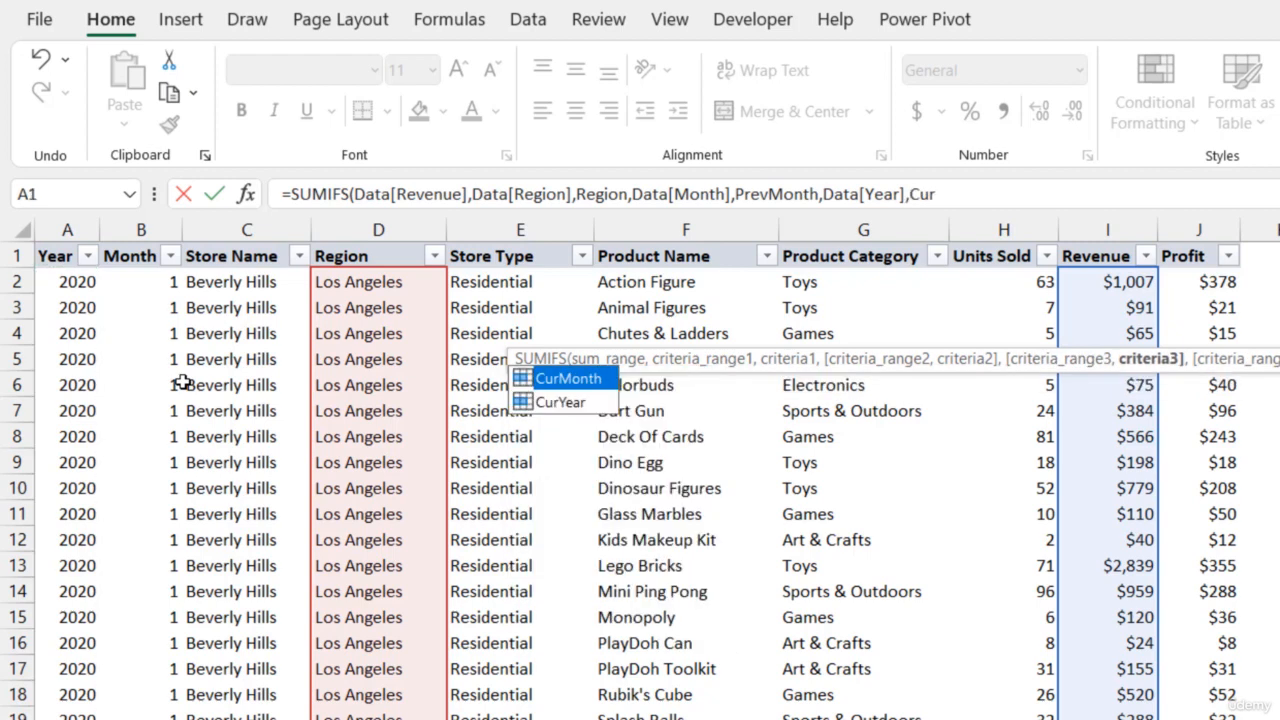
pyautogui.write('Year')
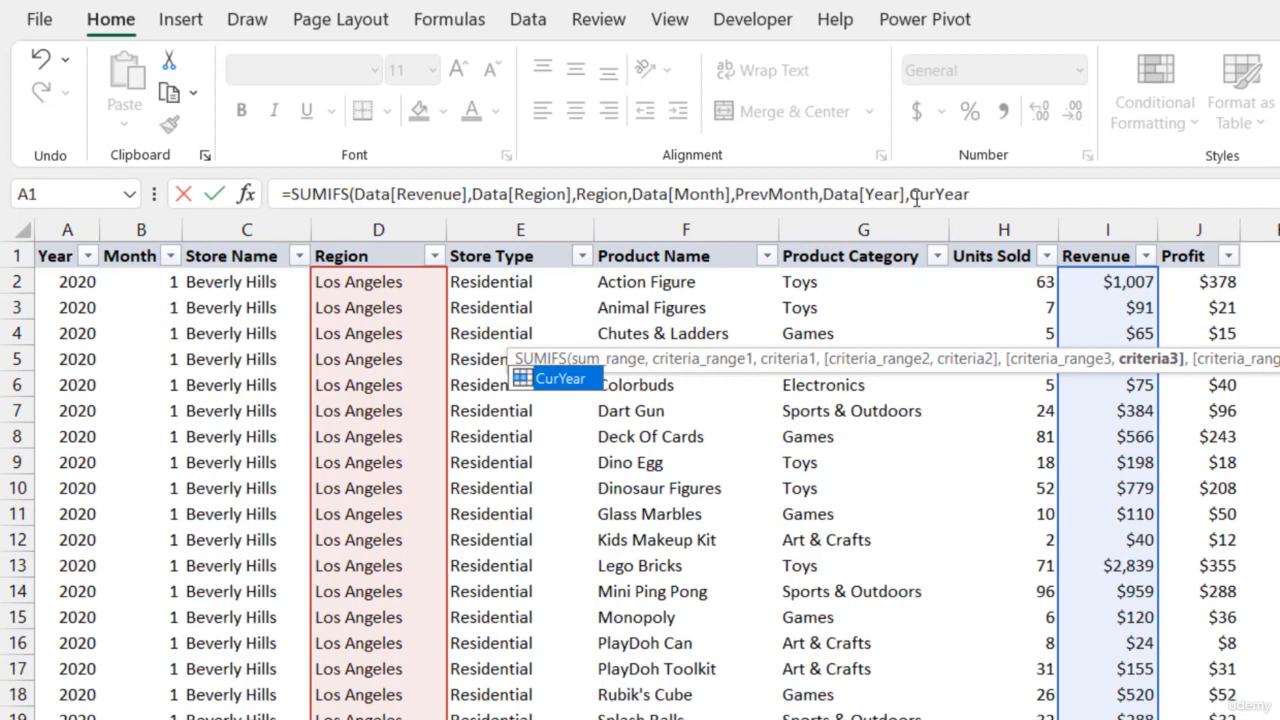
# Replace the CurYear criterion in the PM Revenue formula with an IF function testing whether CurMonth=1
pyautogui.doubleClick(980, 196)
pyautogui.write('I')
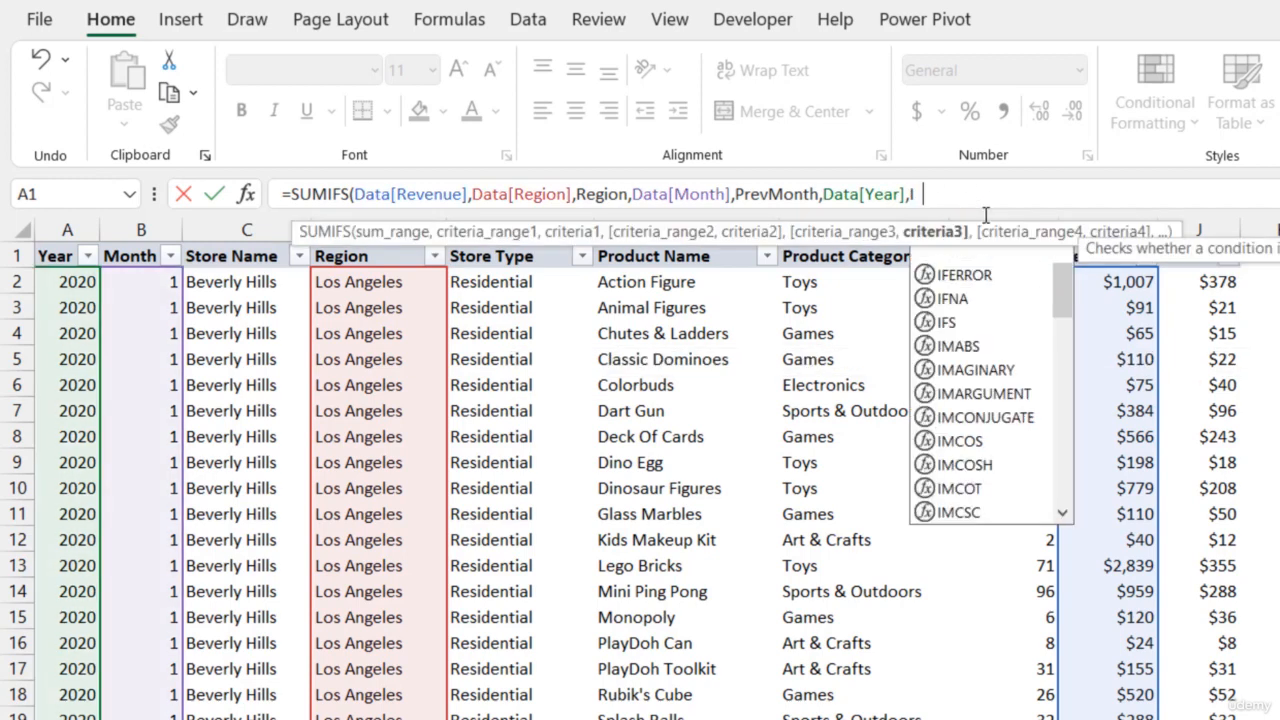
pyautogui.write('F(C')
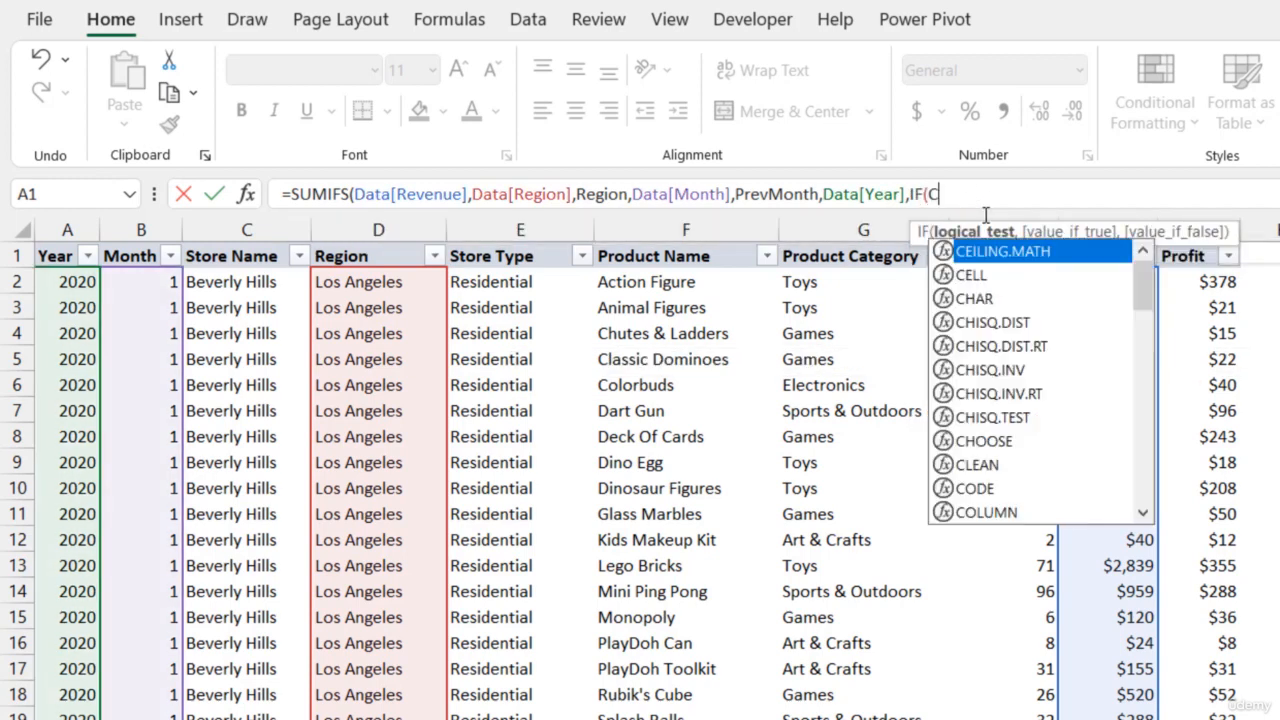
pyautogui.write('urMonth')
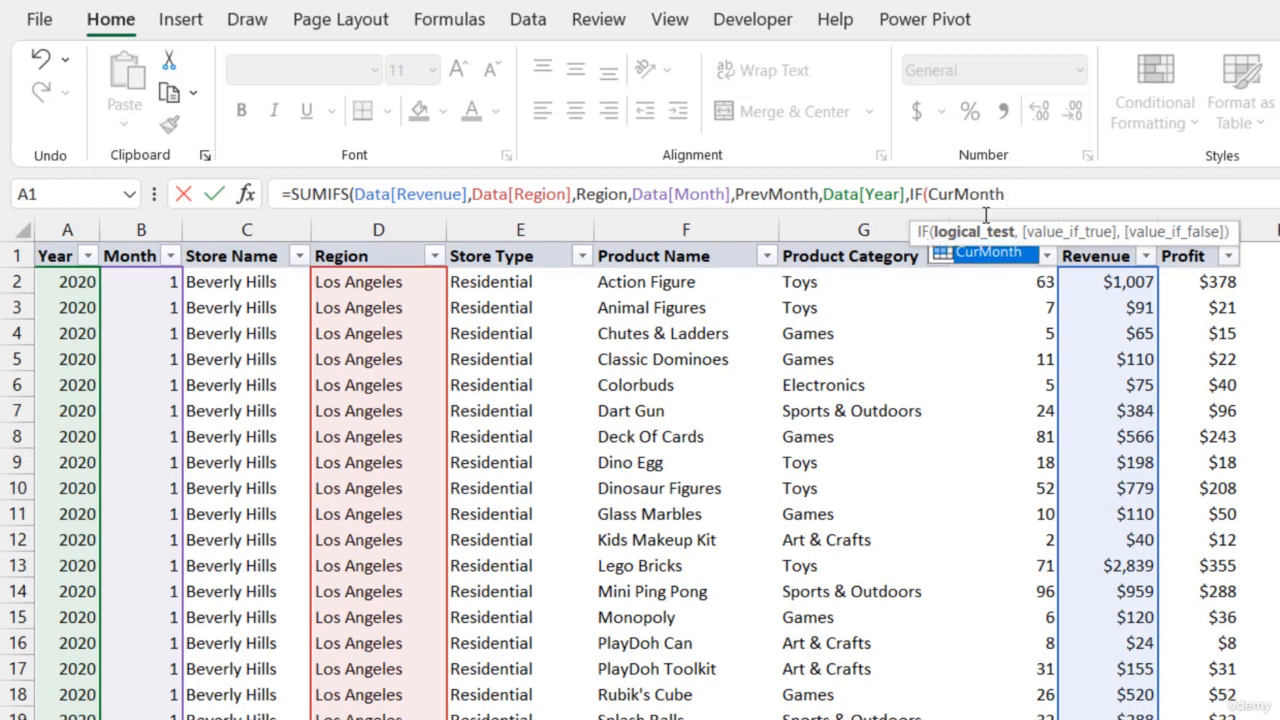
pyautogui.write('=')
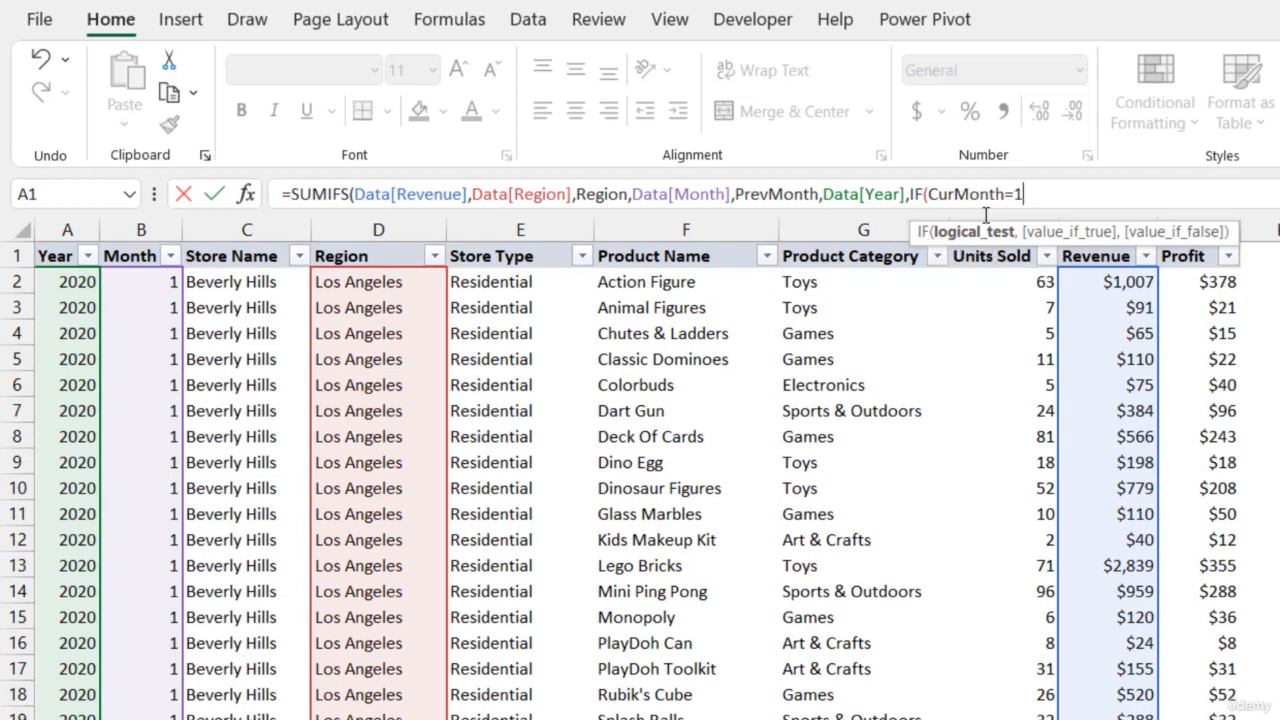
pyautogui.write('1,')
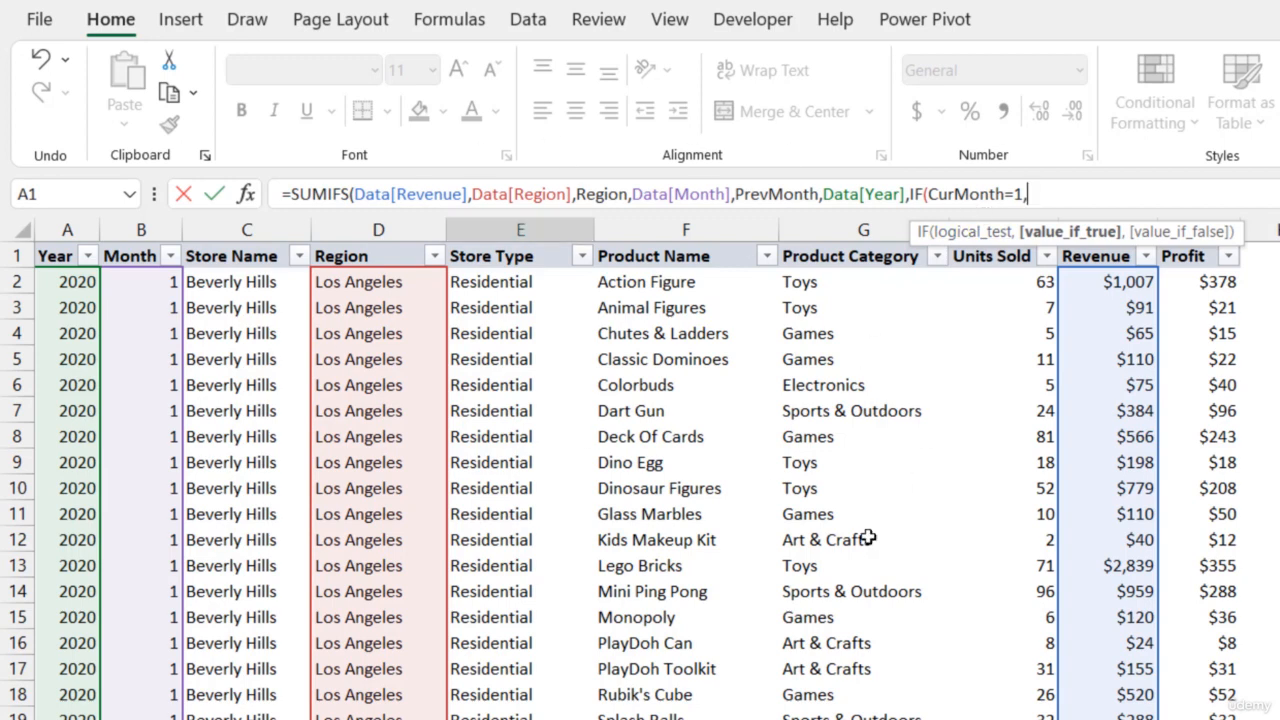
pyautogui.write('C')
# Make the IF return PrevYear when true and CurYear otherwise, and enter the completed PM Revenue formula in E4
pyautogui.press('BackSpace')
pyautogui.write('Prev')
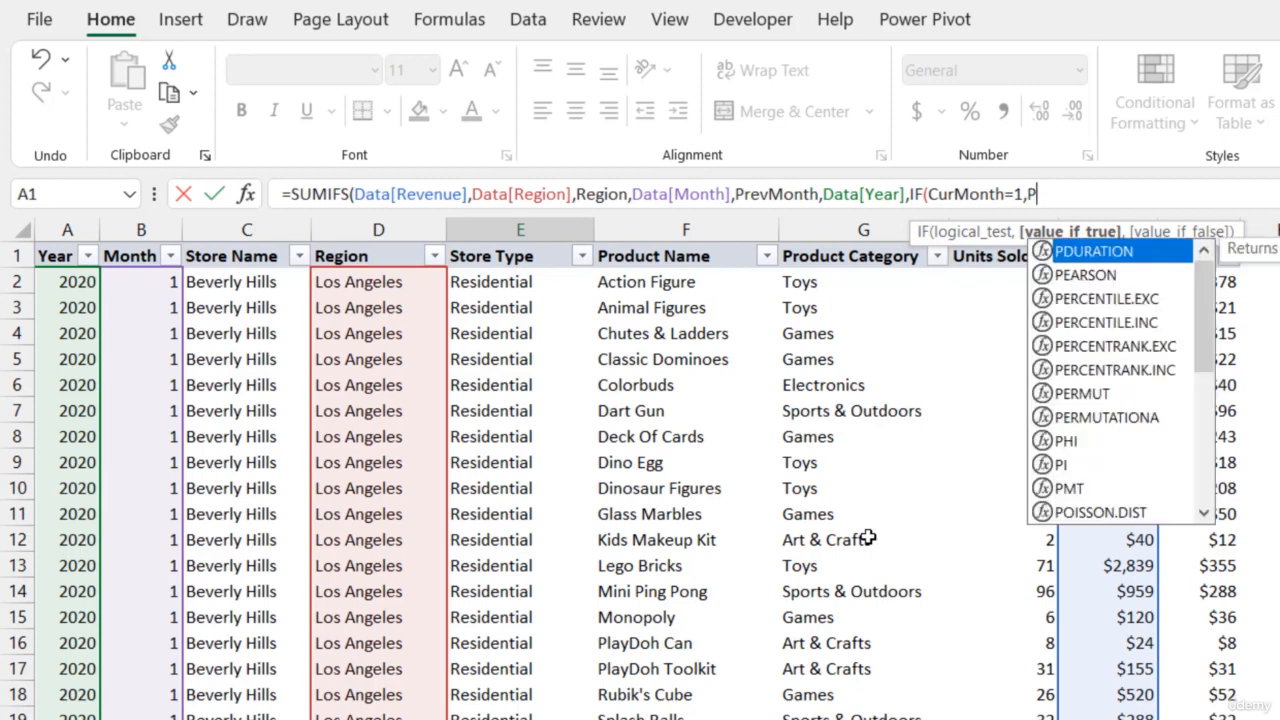
pyautogui.write('Year,')
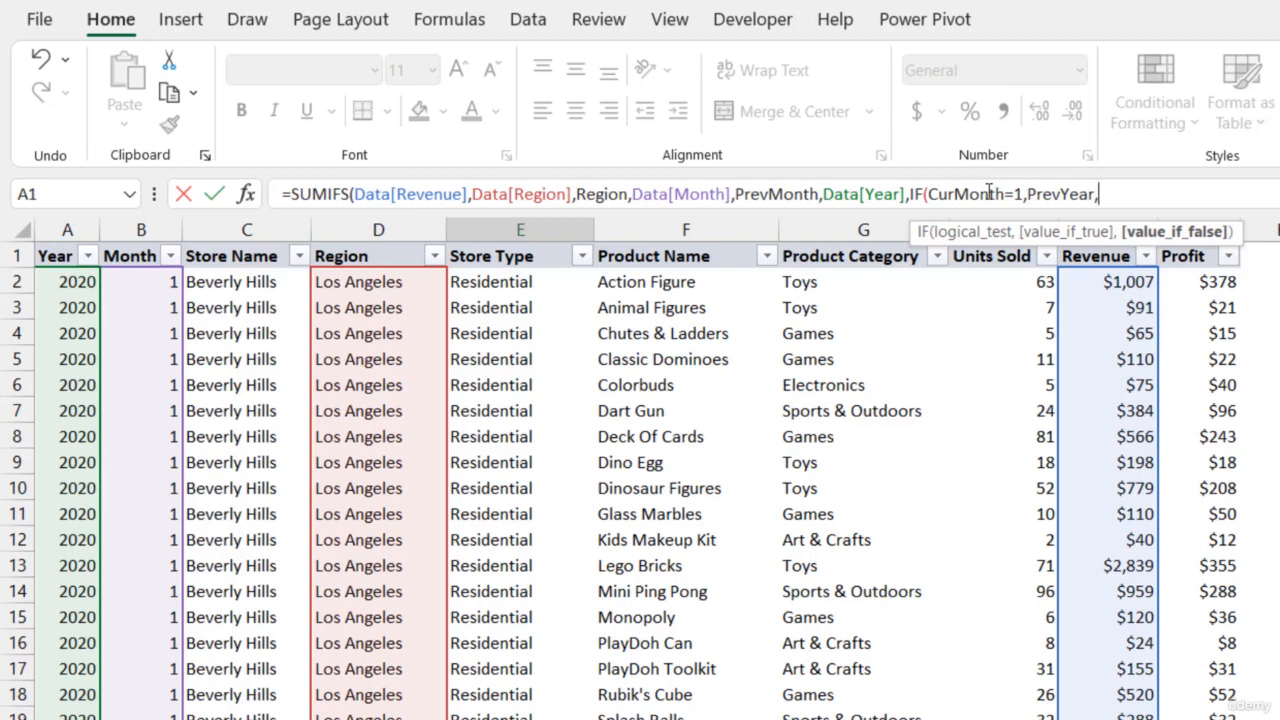
pyautogui.write('CurY')
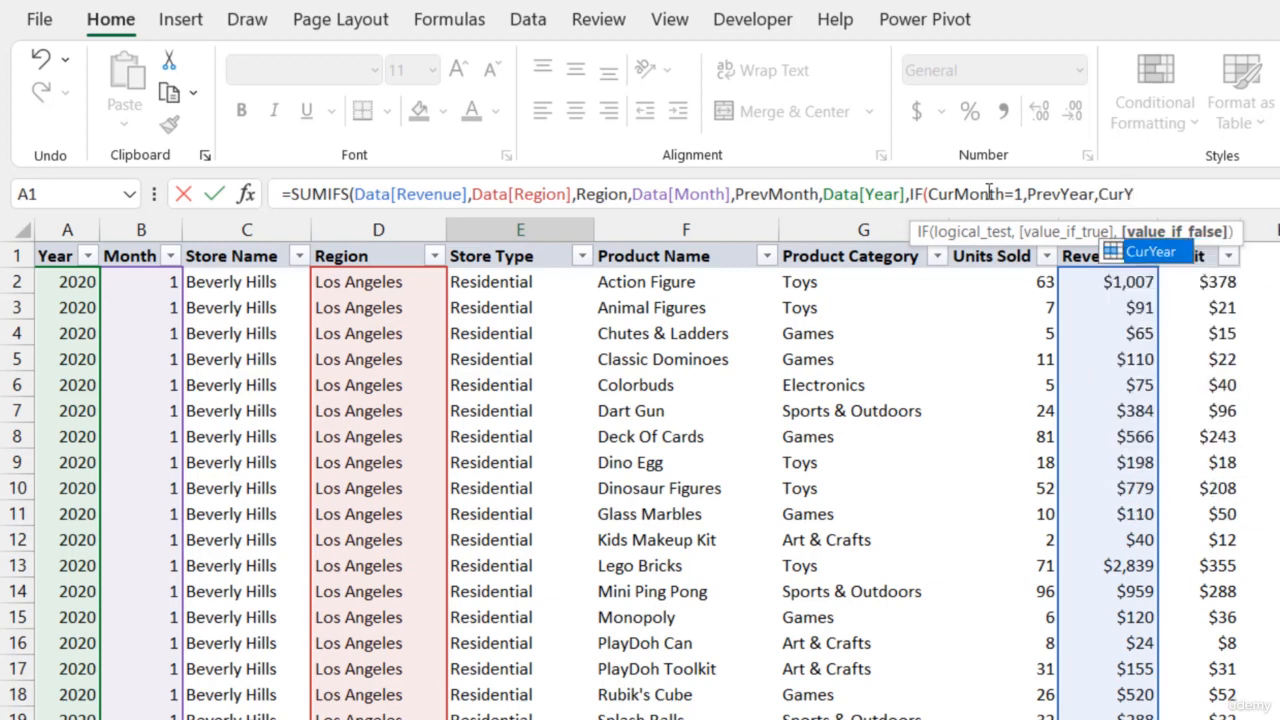
pyautogui.press('Tab')
pyautogui.write(')')
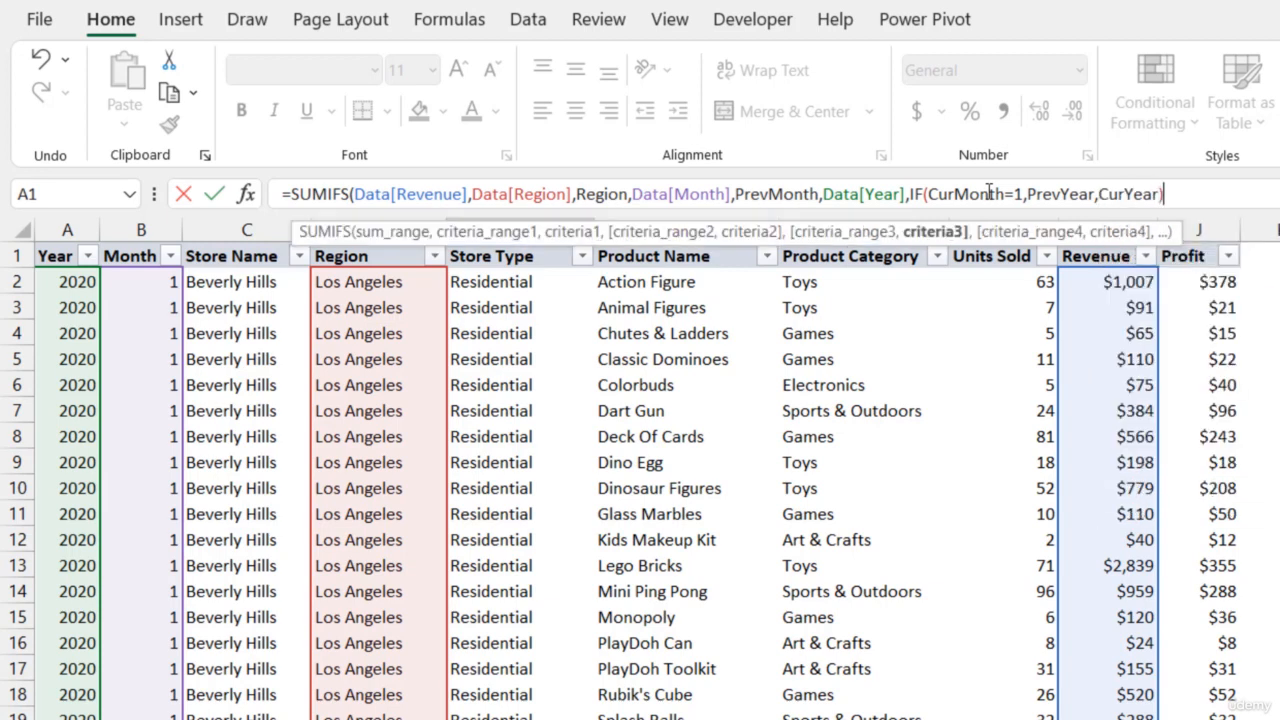
pyautogui.write(')')
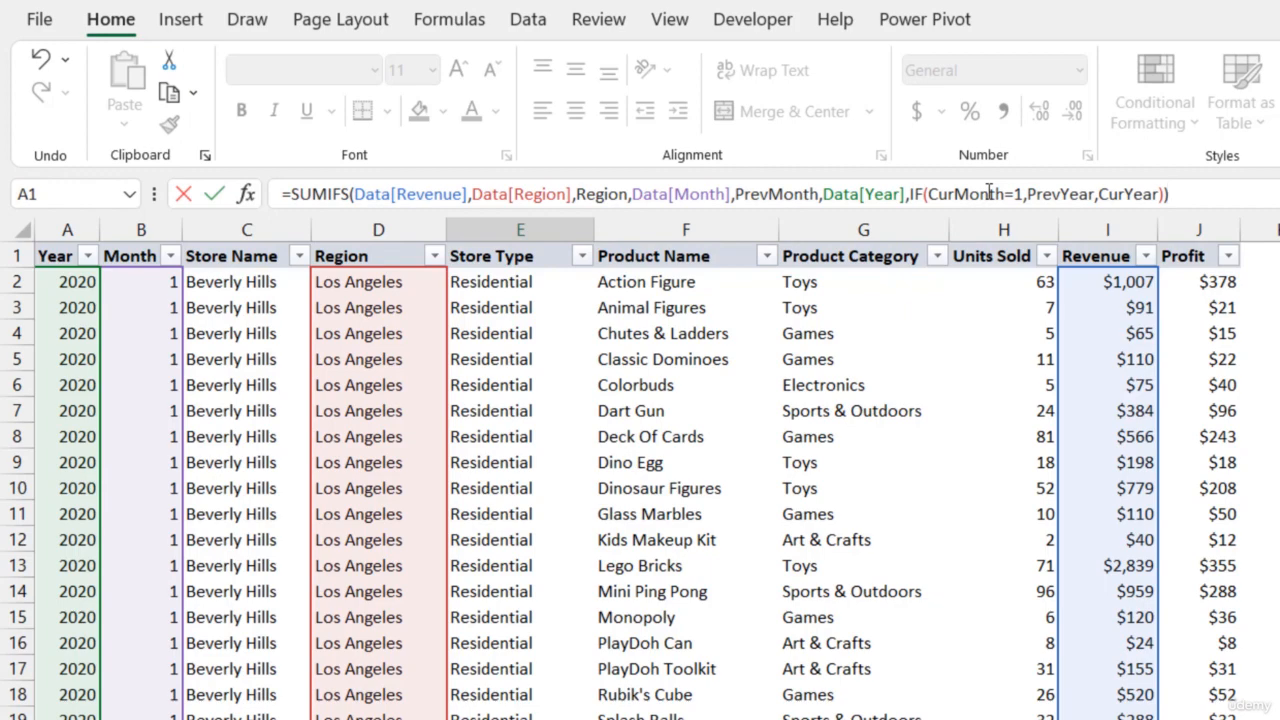
pyautogui.press('Return')
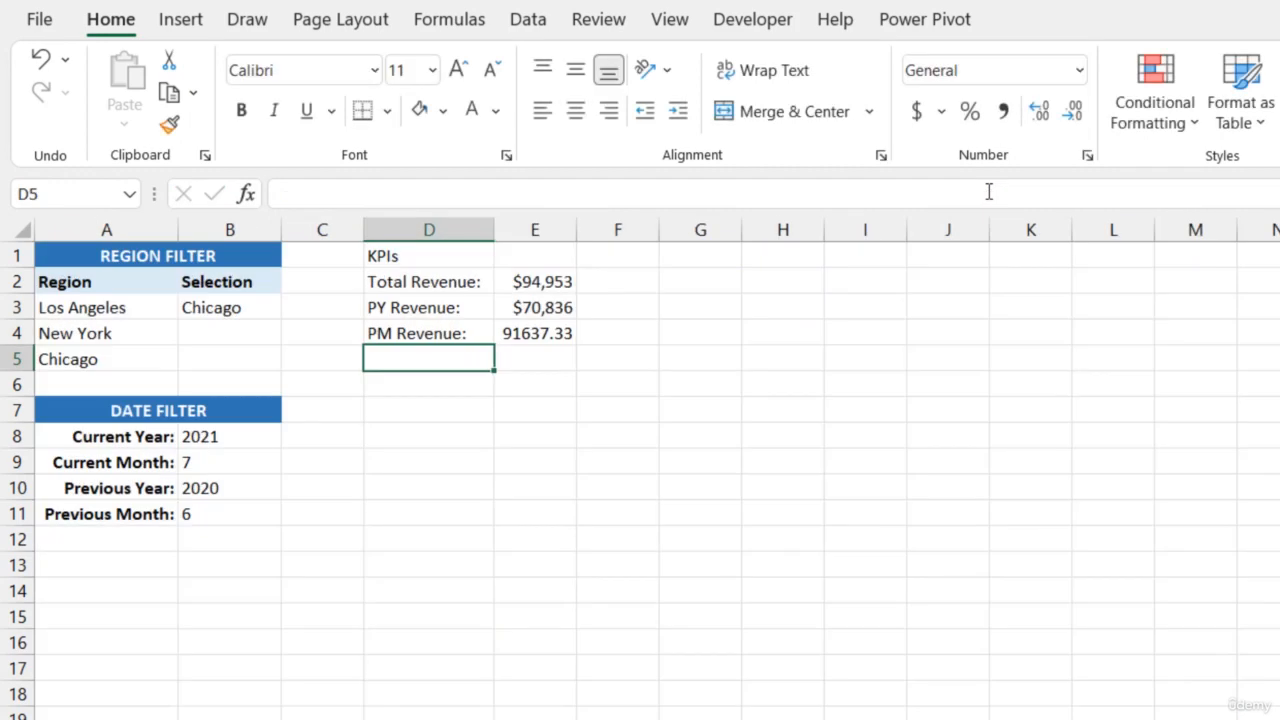
# Copy the currency formatting from the PY Revenue value in E3 to the PM Revenue value in E4
pyautogui.click(560, 305)
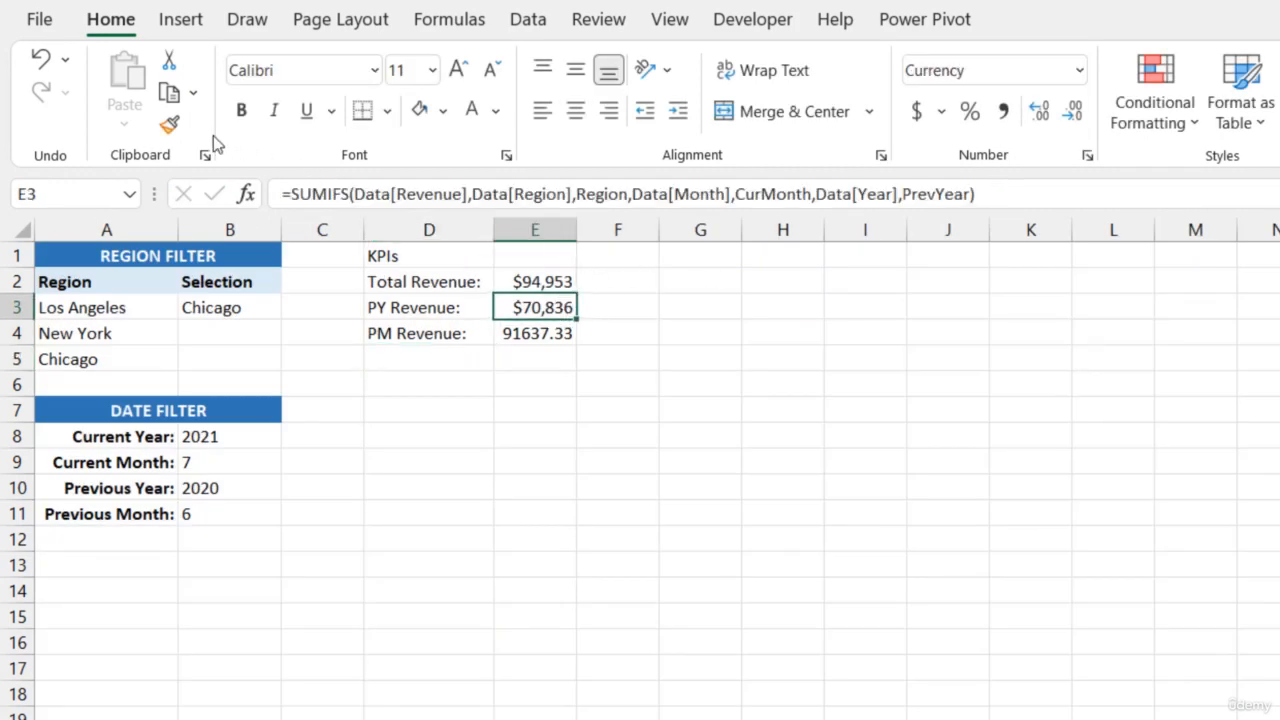
pyautogui.click(169, 124)
pyautogui.click(540, 333)
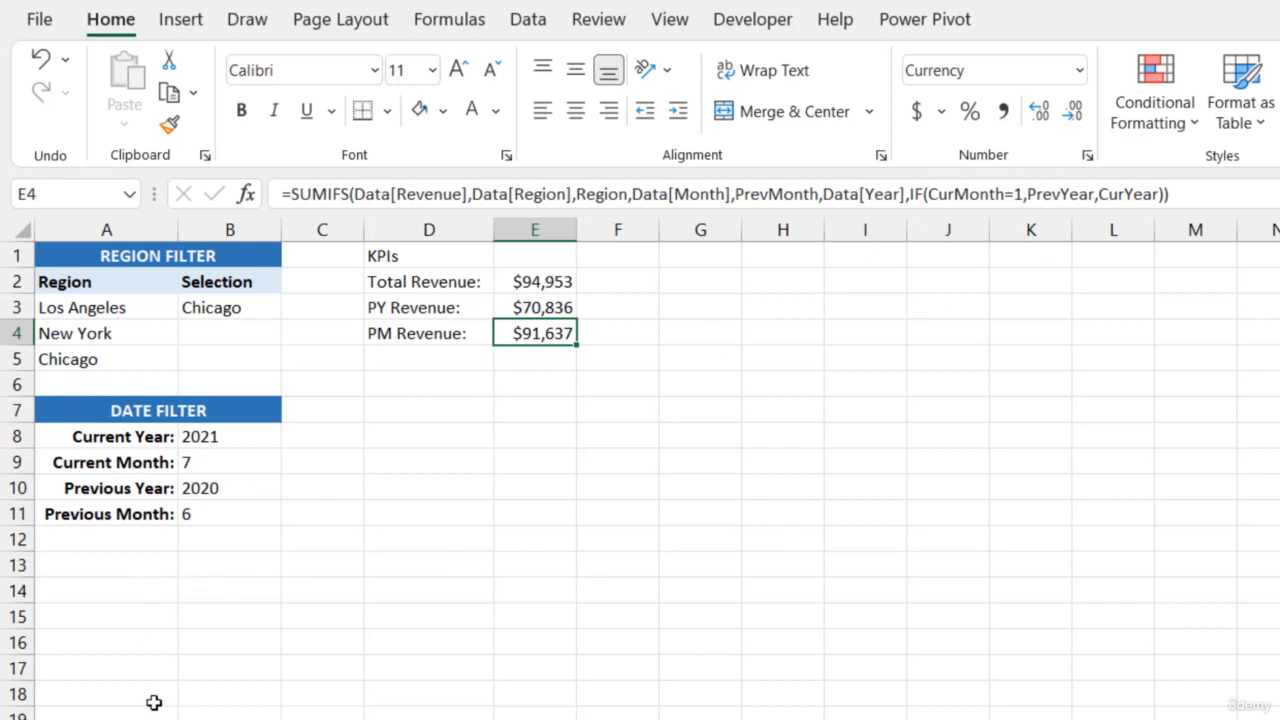
pyautogui.click(108, 539)
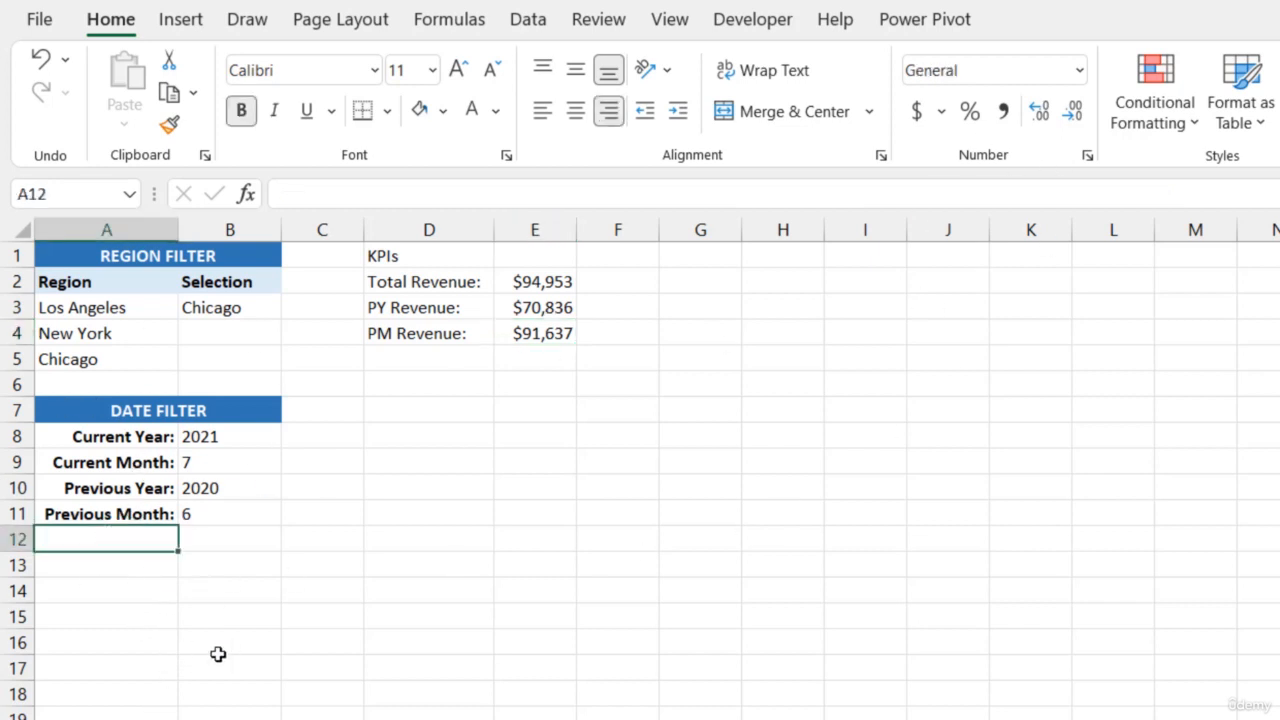
# Add the label "PM Year:" in A12 below the Previous Month label of the date filter
pyautogui.write('PM Y')
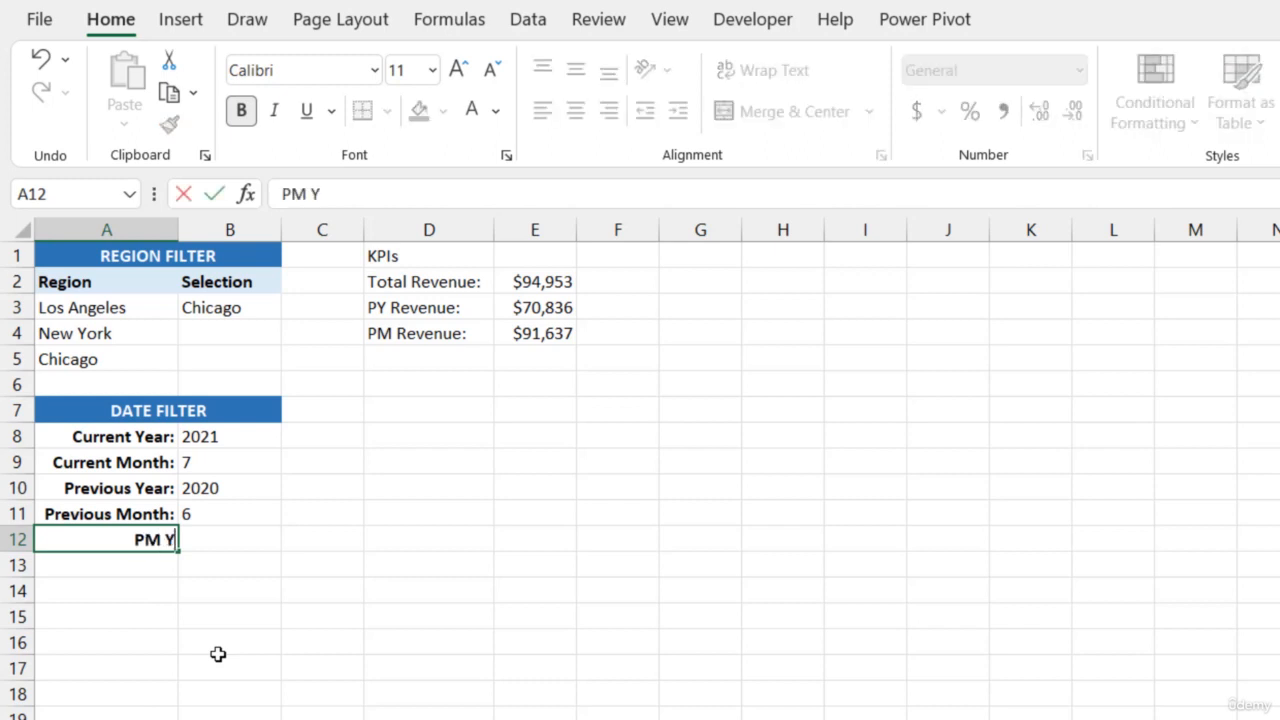
pyautogui.write('ear:')
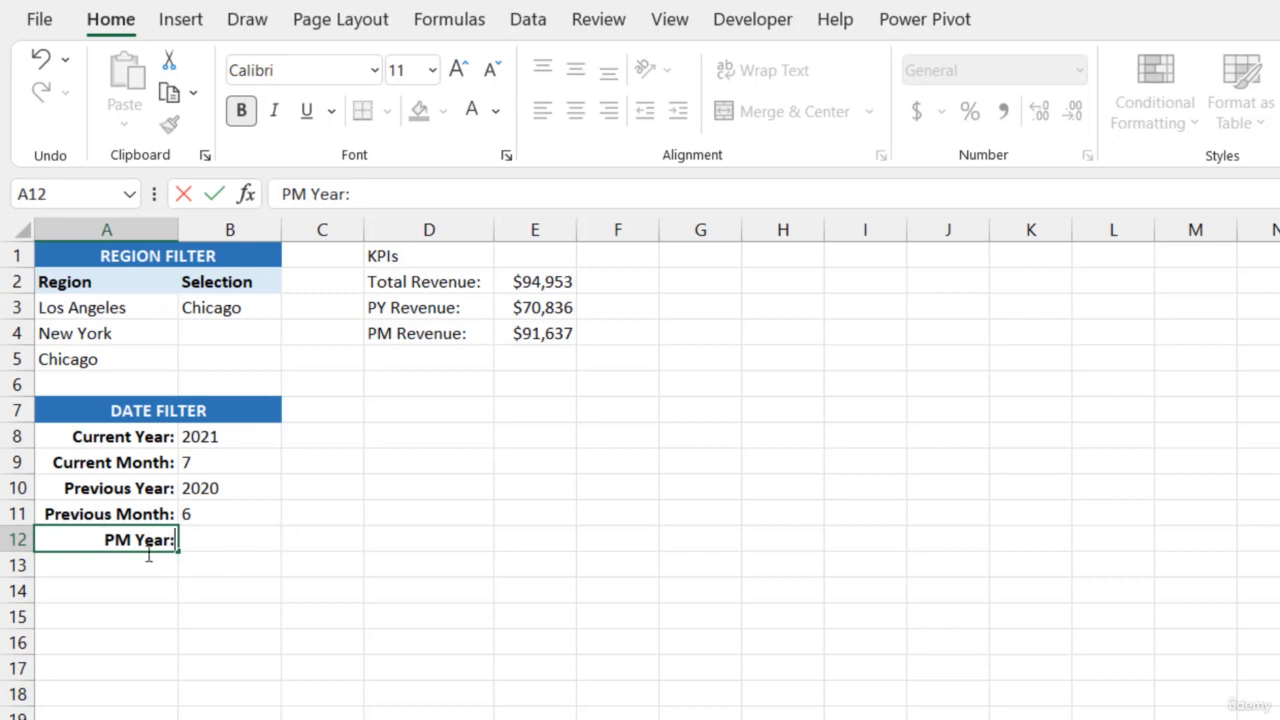
pyautogui.press('Return')
# Copy the IF expression from the PM Revenue formula in E4 and enter it in B12 as =IF(CurMonth=1,PrevYear,CurYear)
pyautogui.click(184, 550)
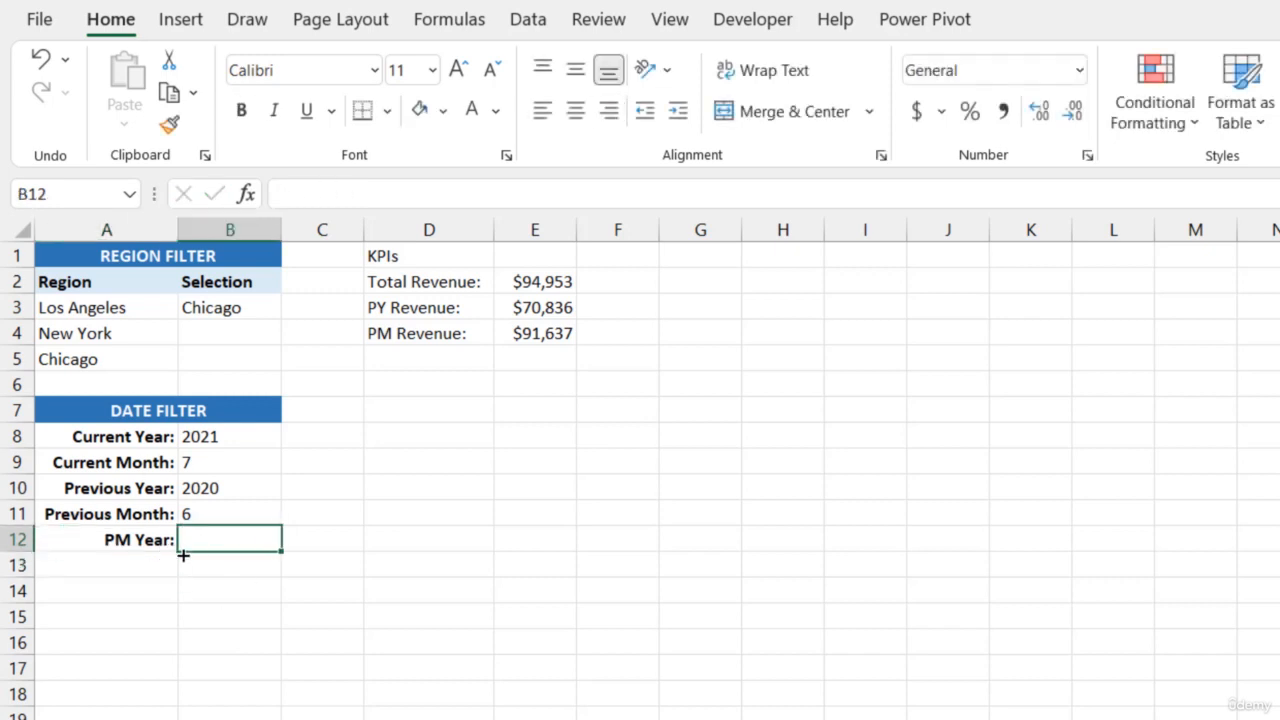
pyautogui.click(562, 335)
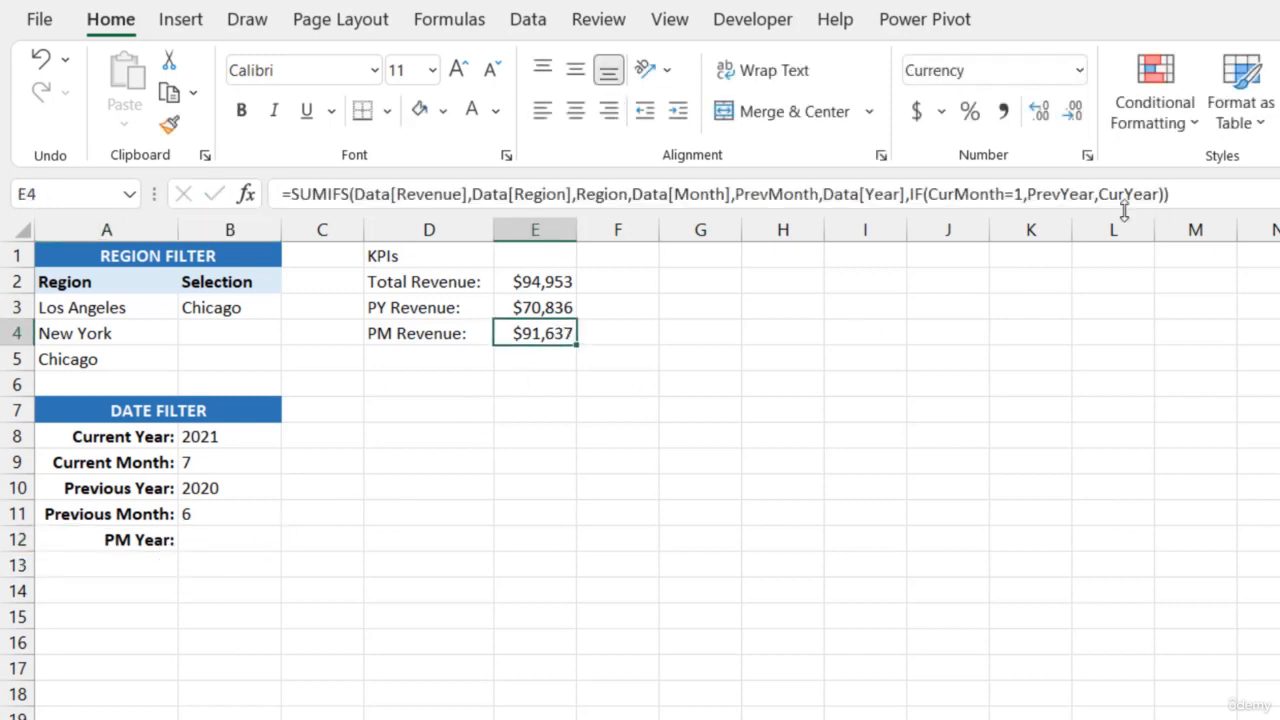
pyautogui.moveTo(912, 193); pyautogui.dragTo(1165, 194)
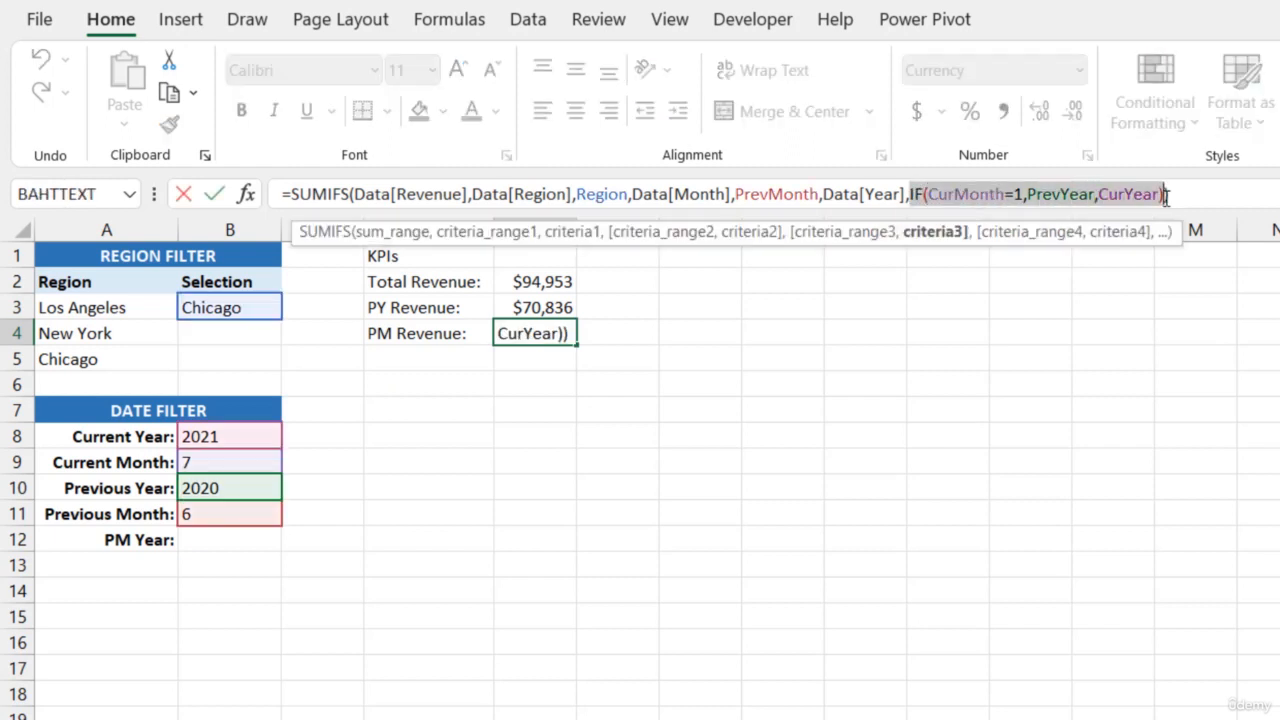
pyautogui.hotkey('ctrl', 'c')
pyautogui.press('Return')
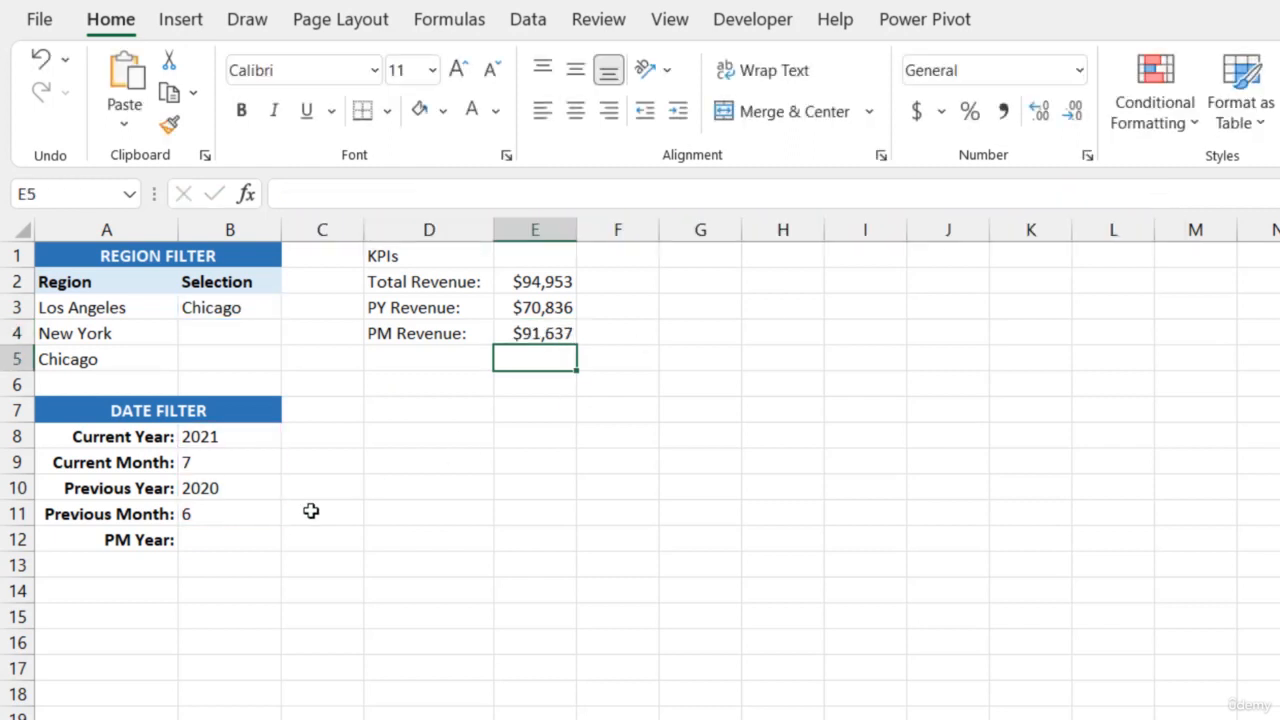
pyautogui.click(242, 536)
pyautogui.click(340, 197)
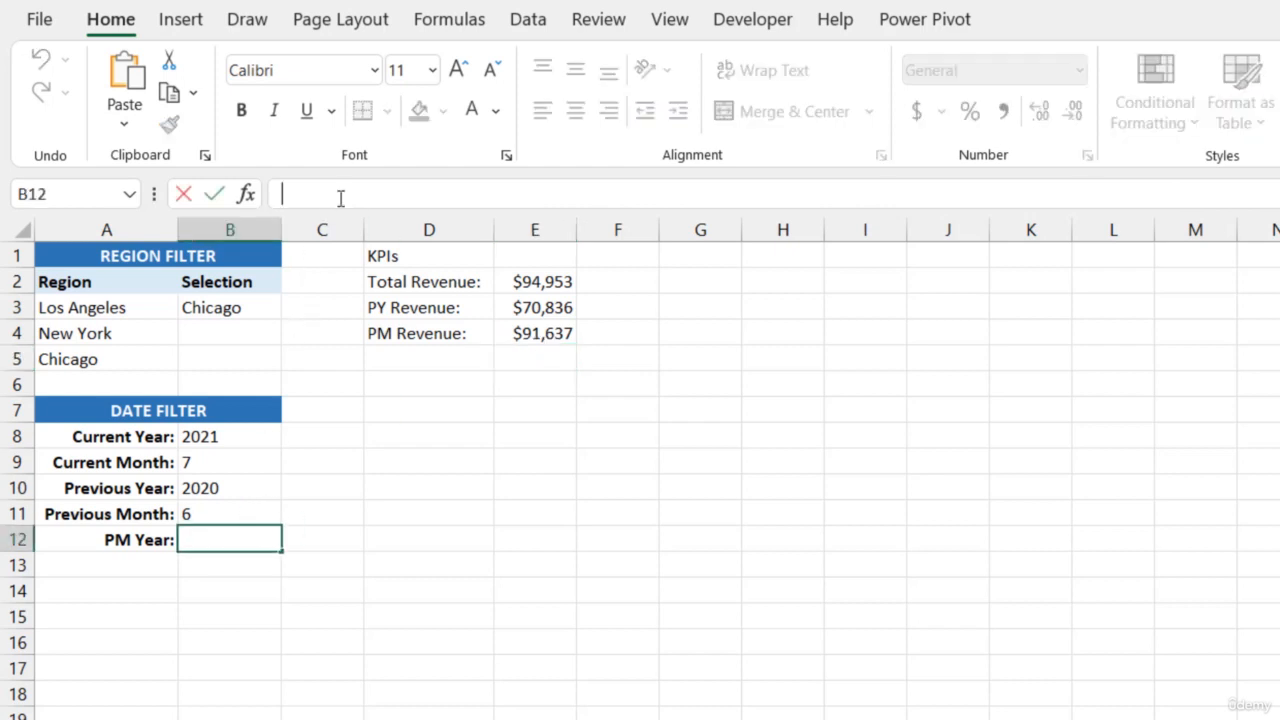
pyautogui.hotkey('ctrl', 'v')
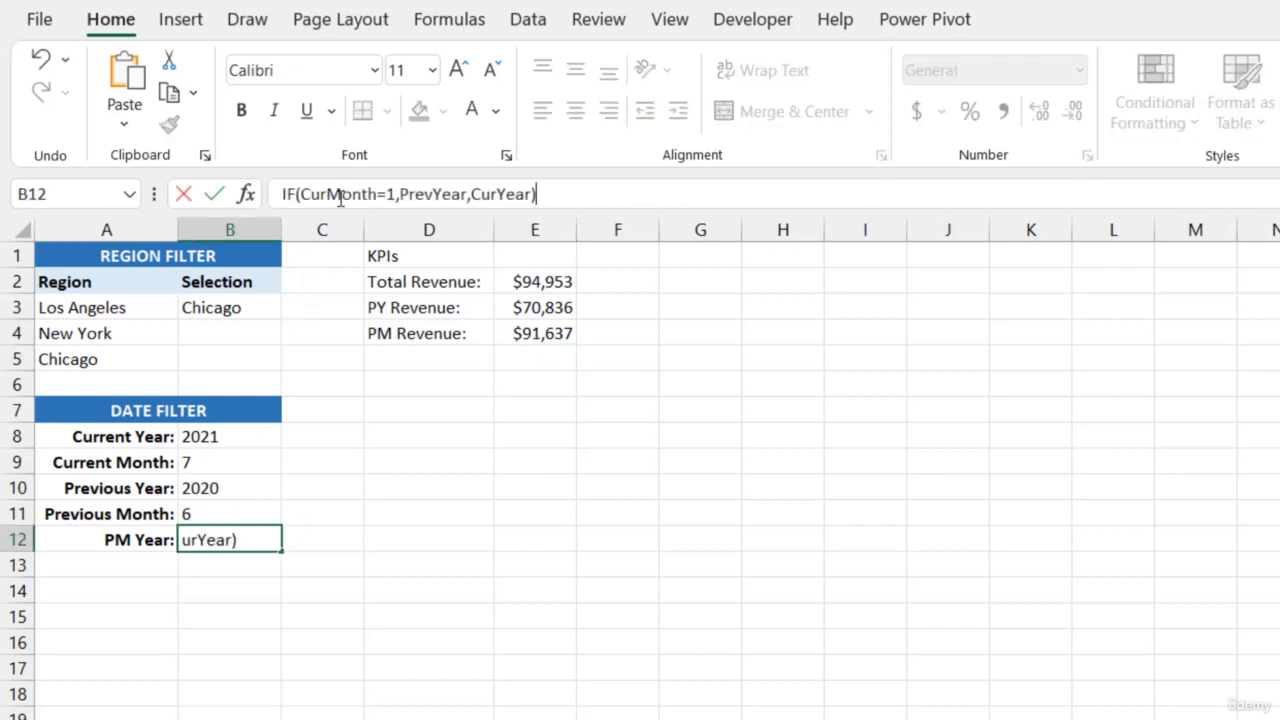
pyautogui.click(283, 194)
pyautogui.write('=')
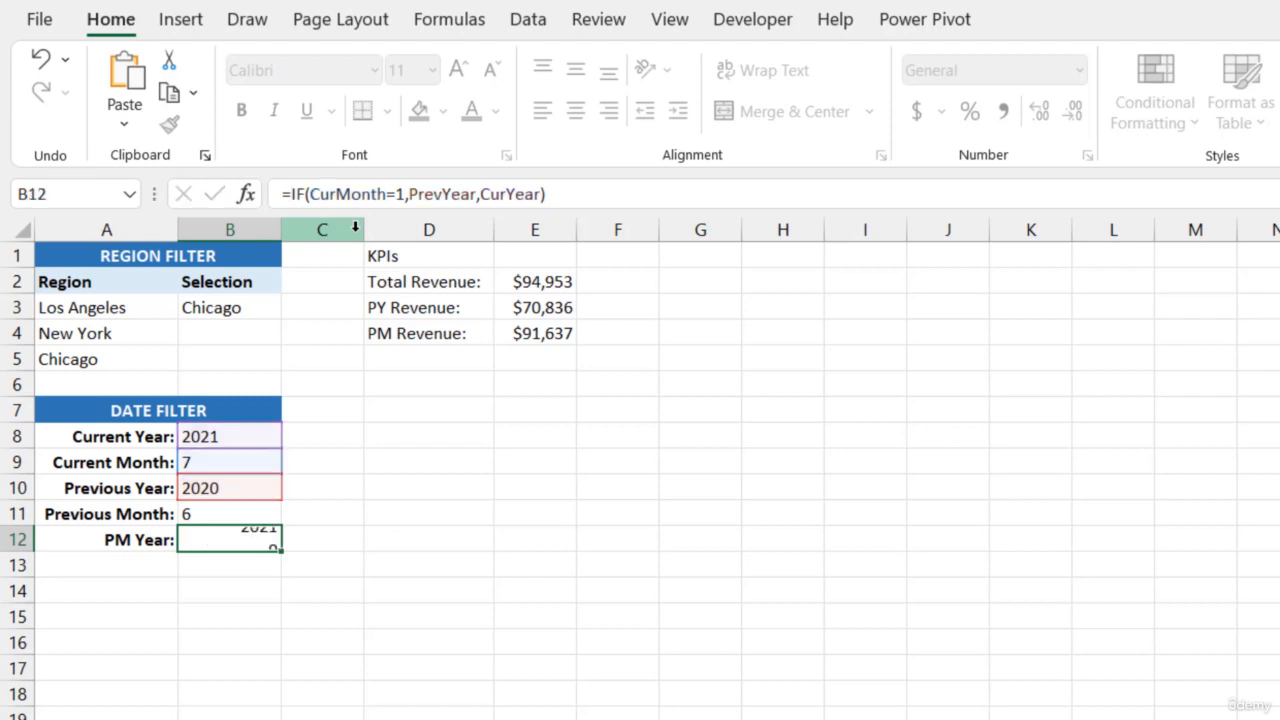
pyautogui.press('Return')
# Left-align the PM Year value in B12 and name the cell PMYear
pyautogui.click(257, 530)
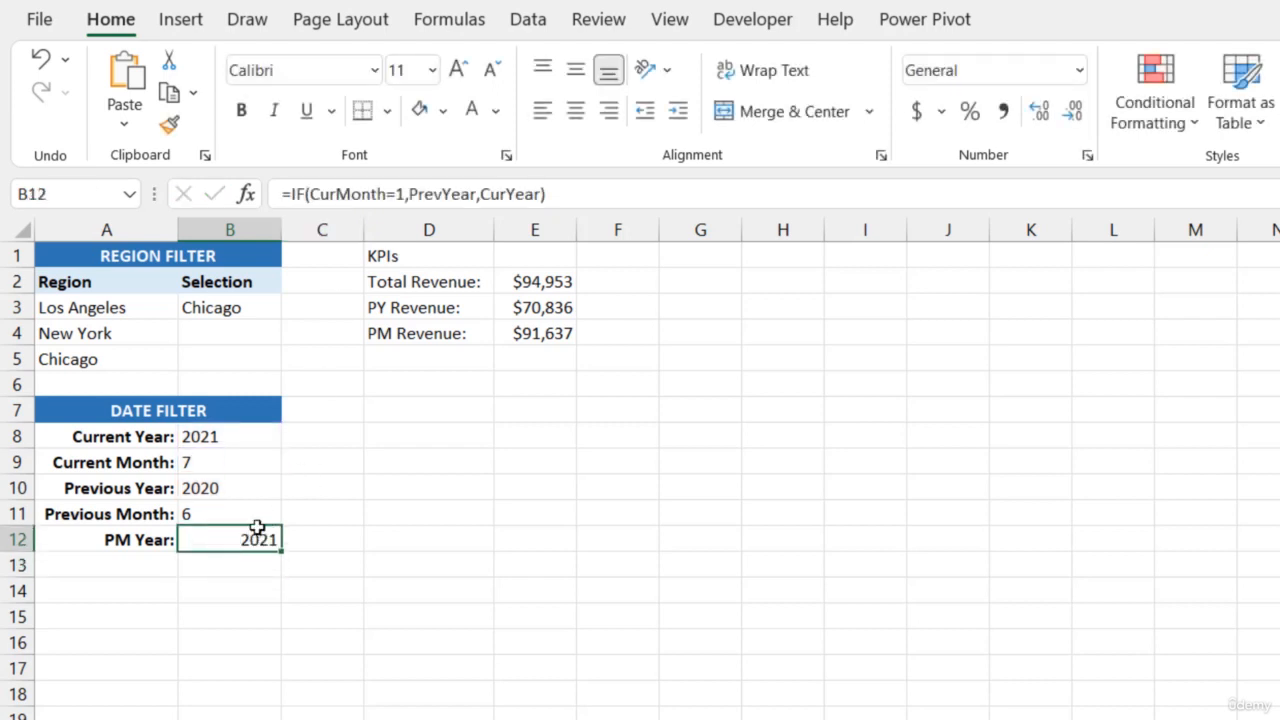
pyautogui.click(542, 111)
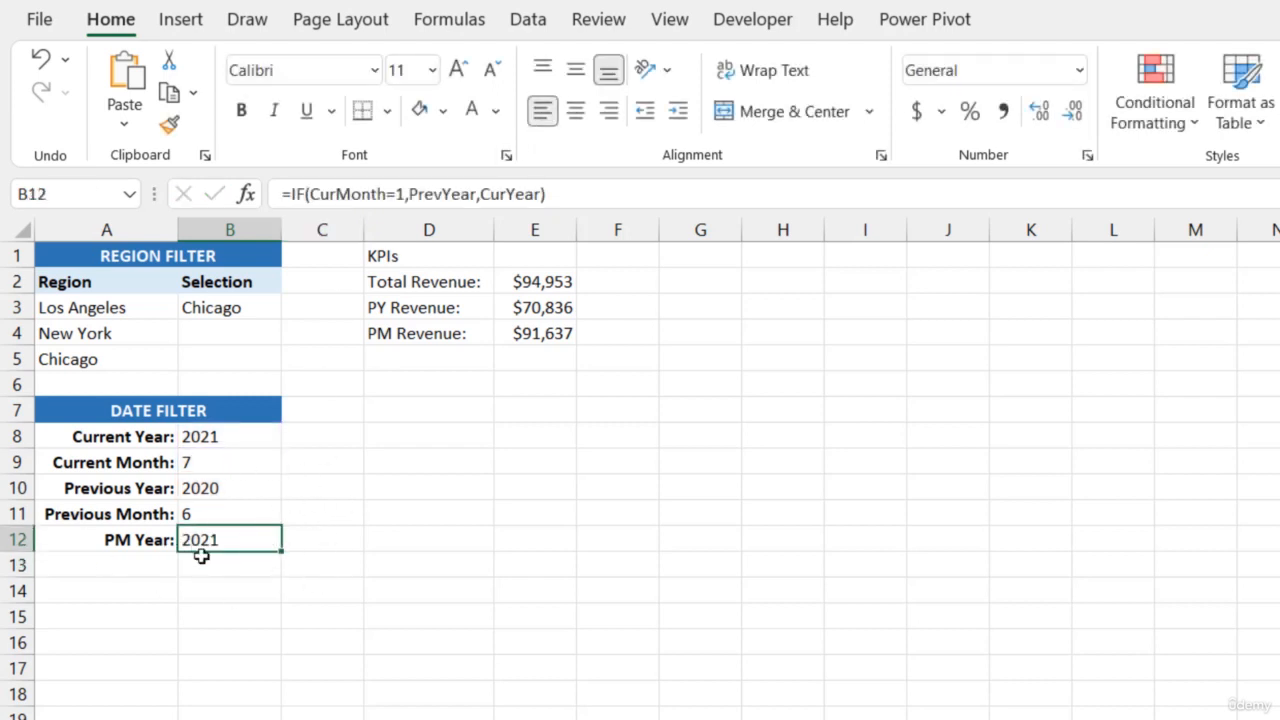
pyautogui.click(60, 193)
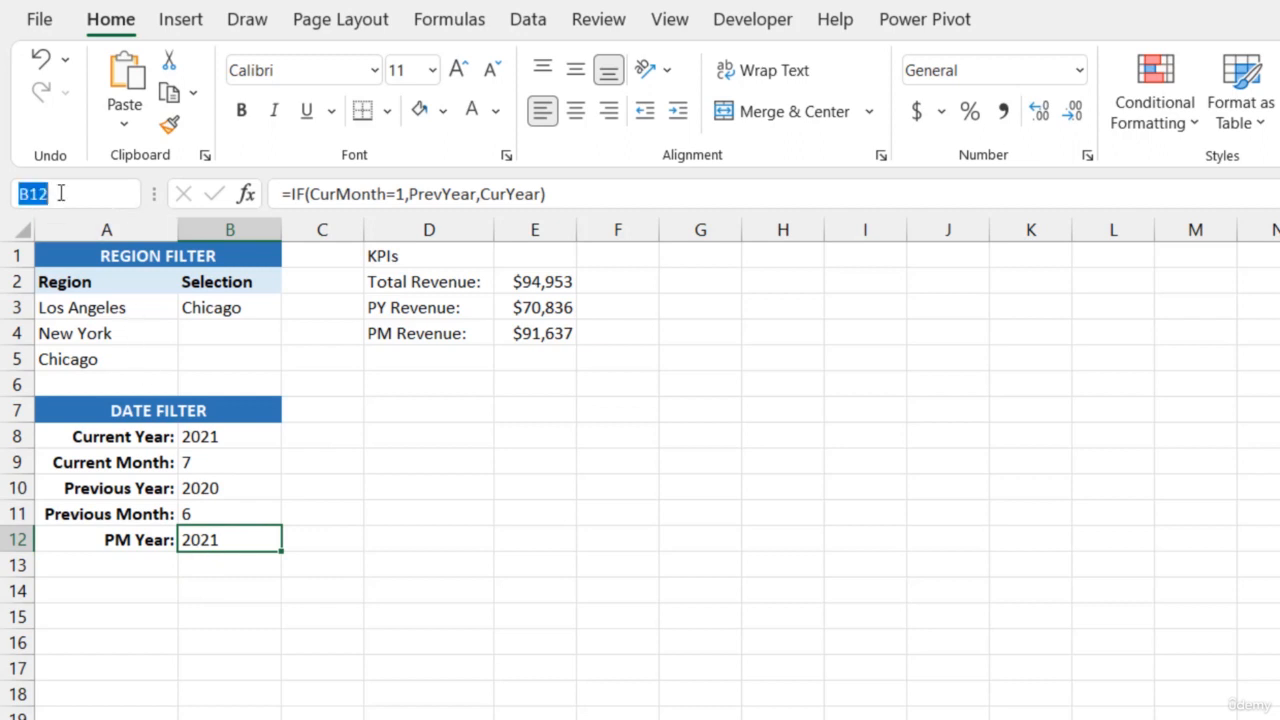
pyautogui.write('PMYear')
pyautogui.press('Return')
# Replace the IF expression in the PM Revenue formula in E4 with the named cell PMYear, and recheck both formulas
pyautogui.click(551, 334)
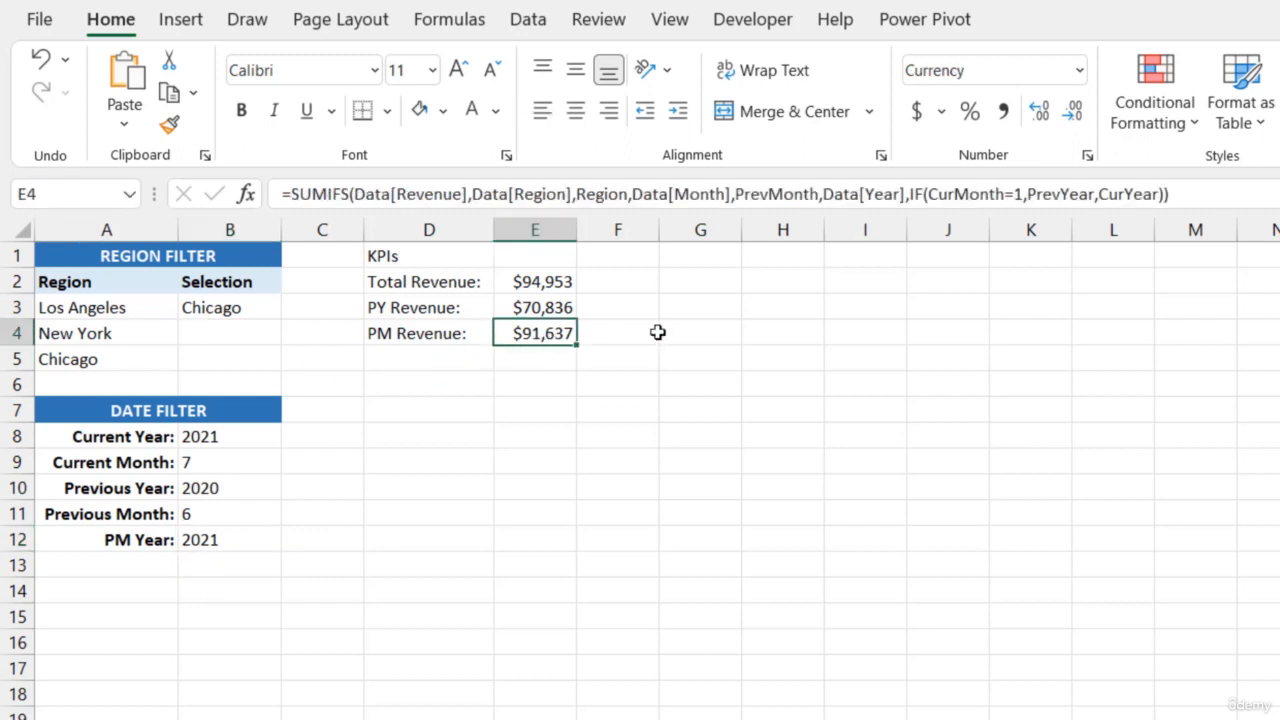
pyautogui.moveTo(912, 193); pyautogui.dragTo(1162, 196)
pyautogui.write('PMYear')
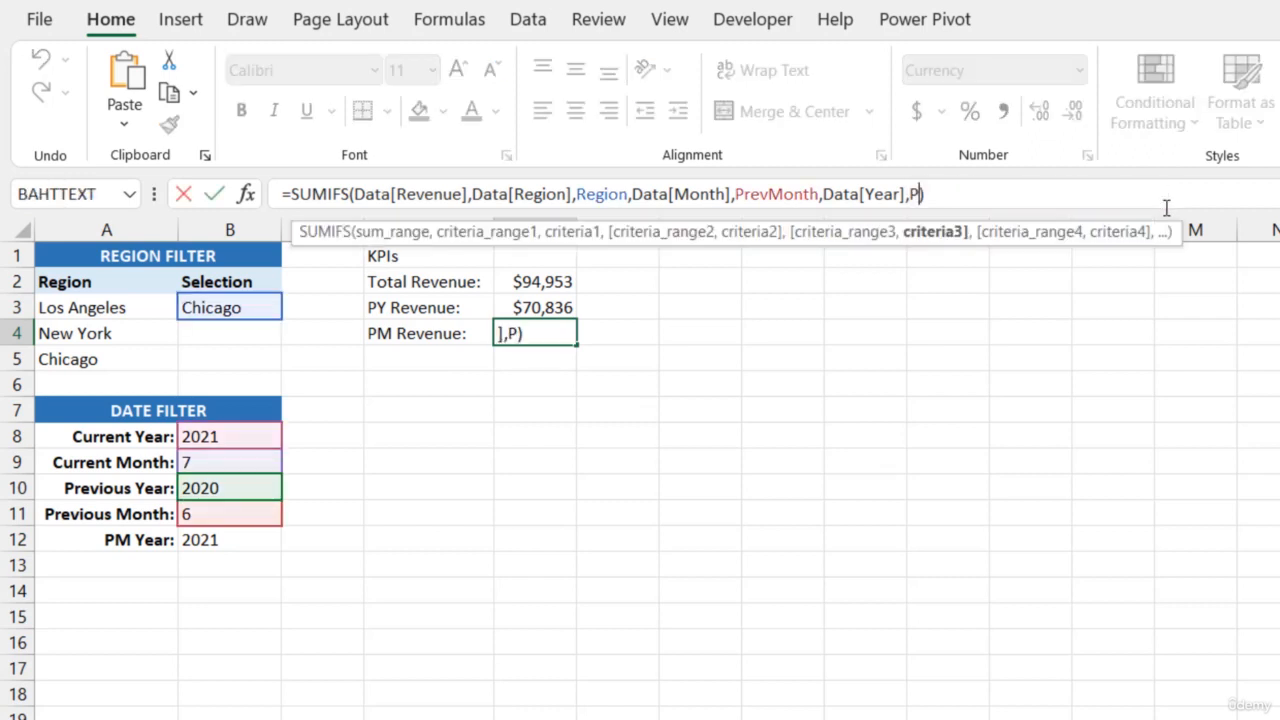
pyautogui.press('Return')
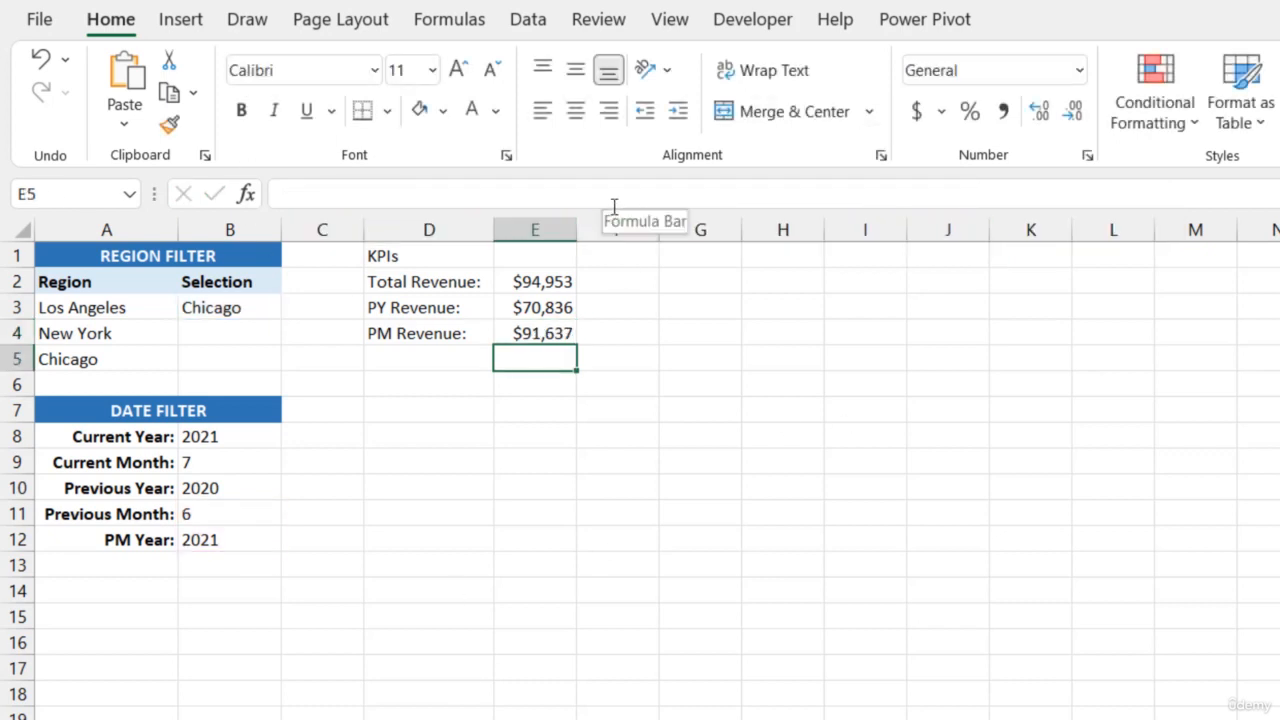
pyautogui.click(234, 540)
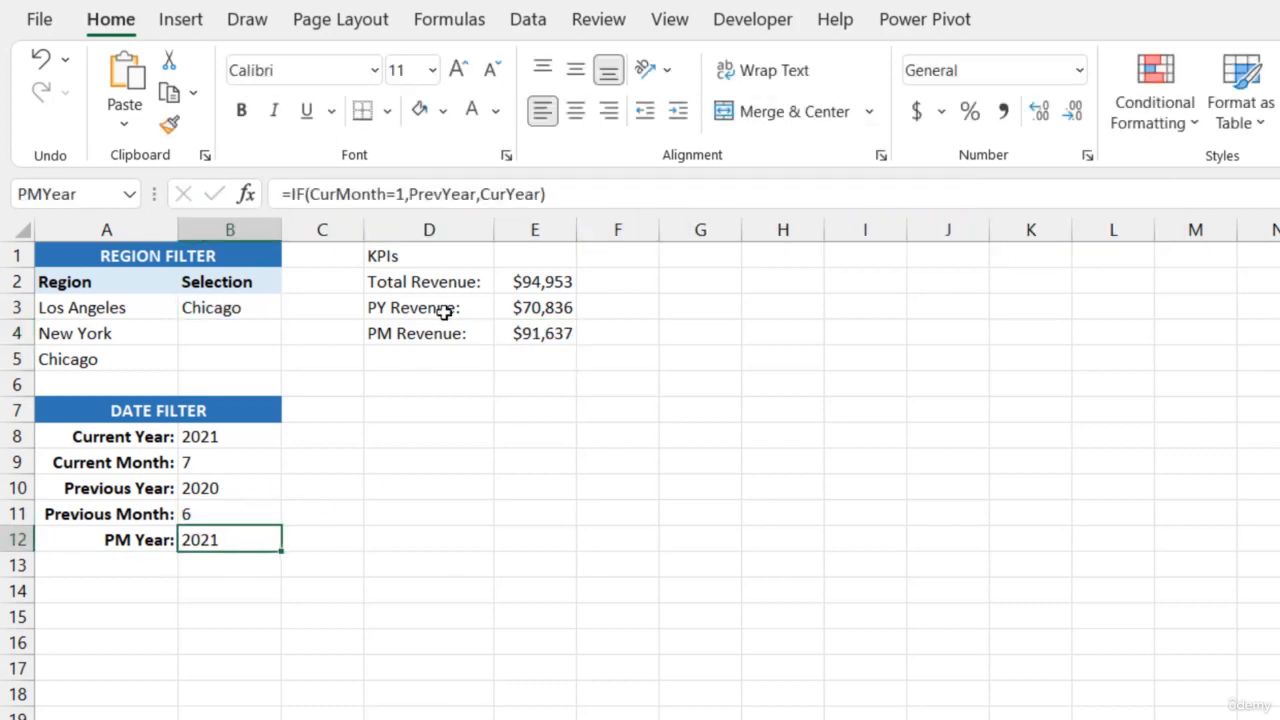
pyautogui.click(528, 336)
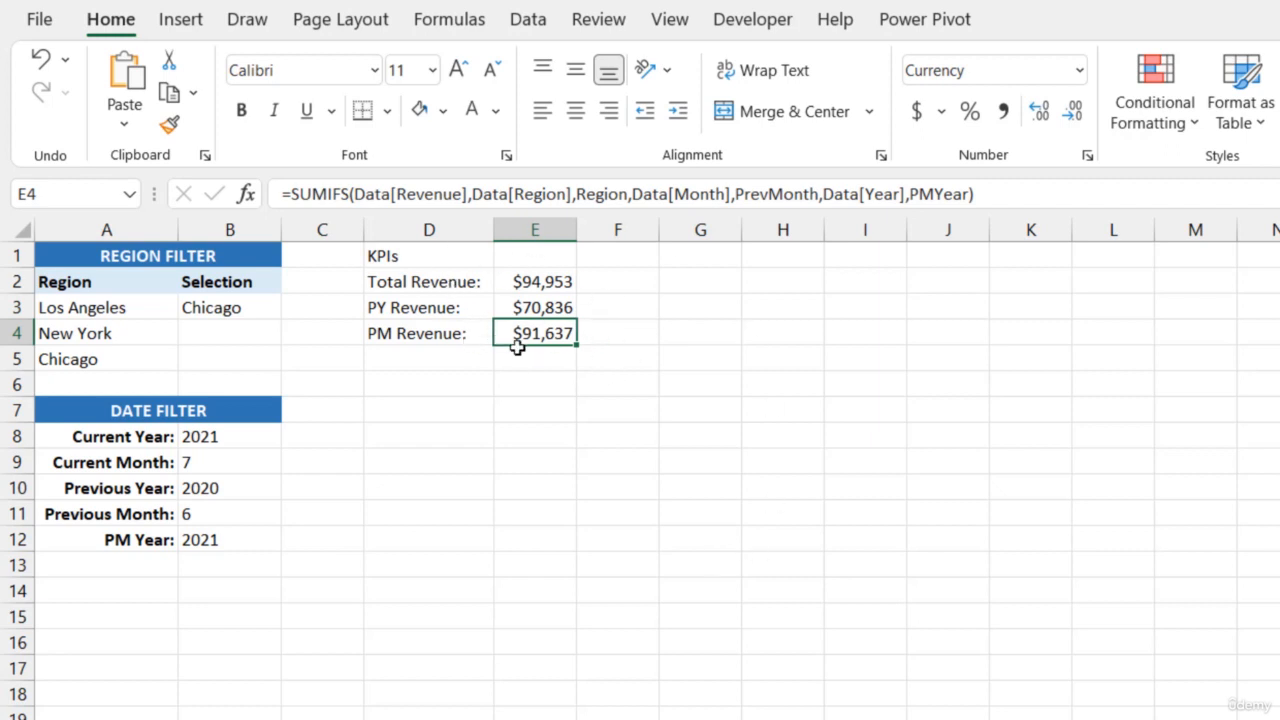
# Enter the label "PY %Δ:" in D5, inserting the Greek Capital Letter Delta symbol after the percent sign
pyautogui.click(462, 359)
pyautogui.write('PY')
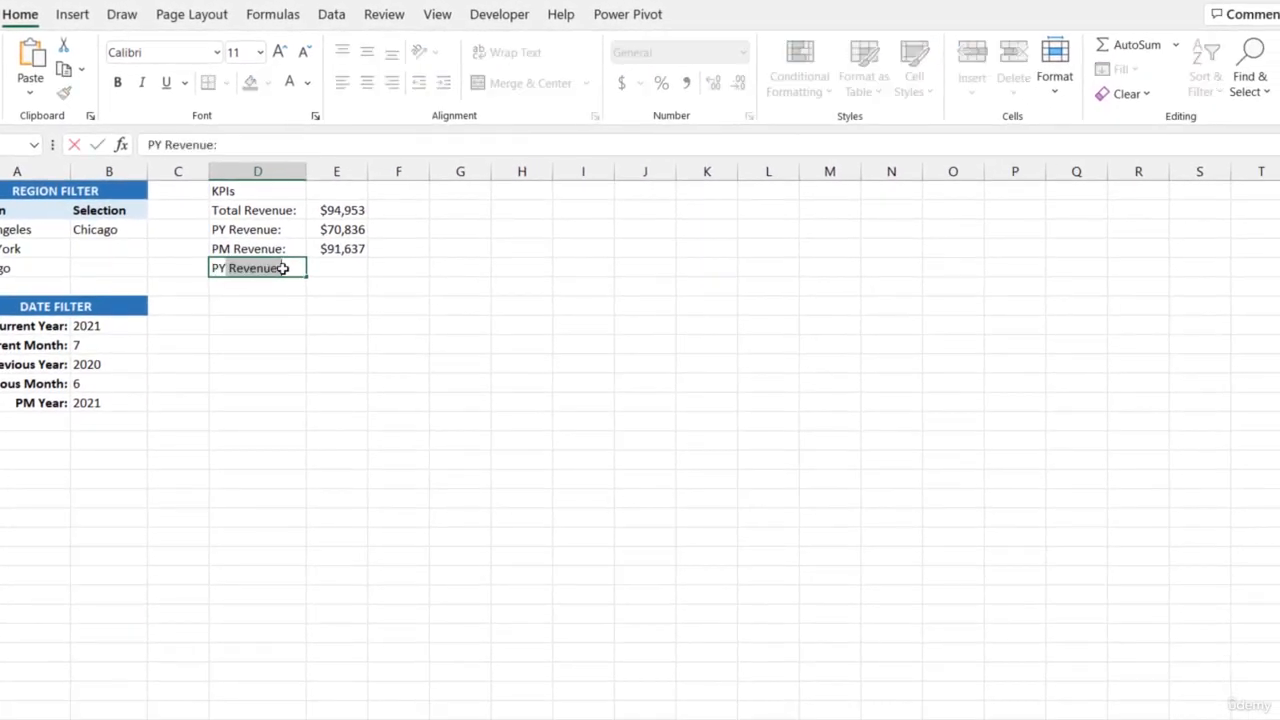
pyautogui.write(' %')
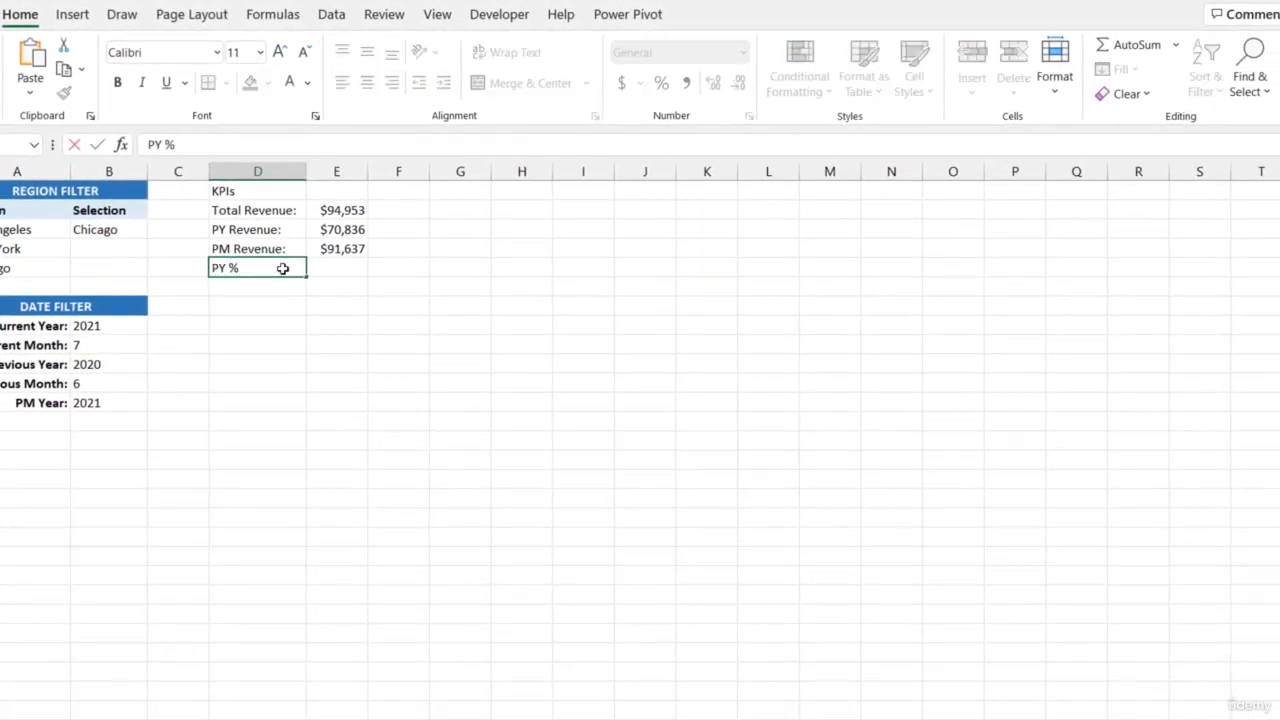
pyautogui.click(72, 14)
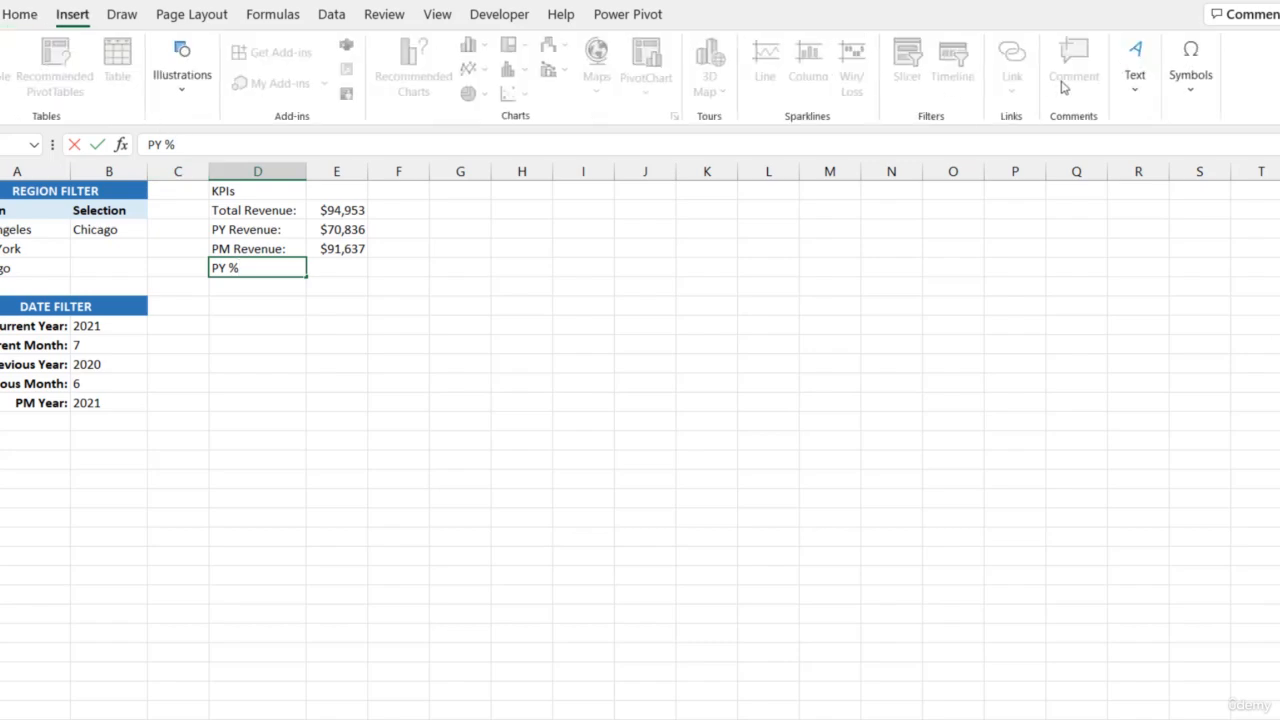
pyautogui.click(1190, 72)
pyautogui.click(1240, 160)
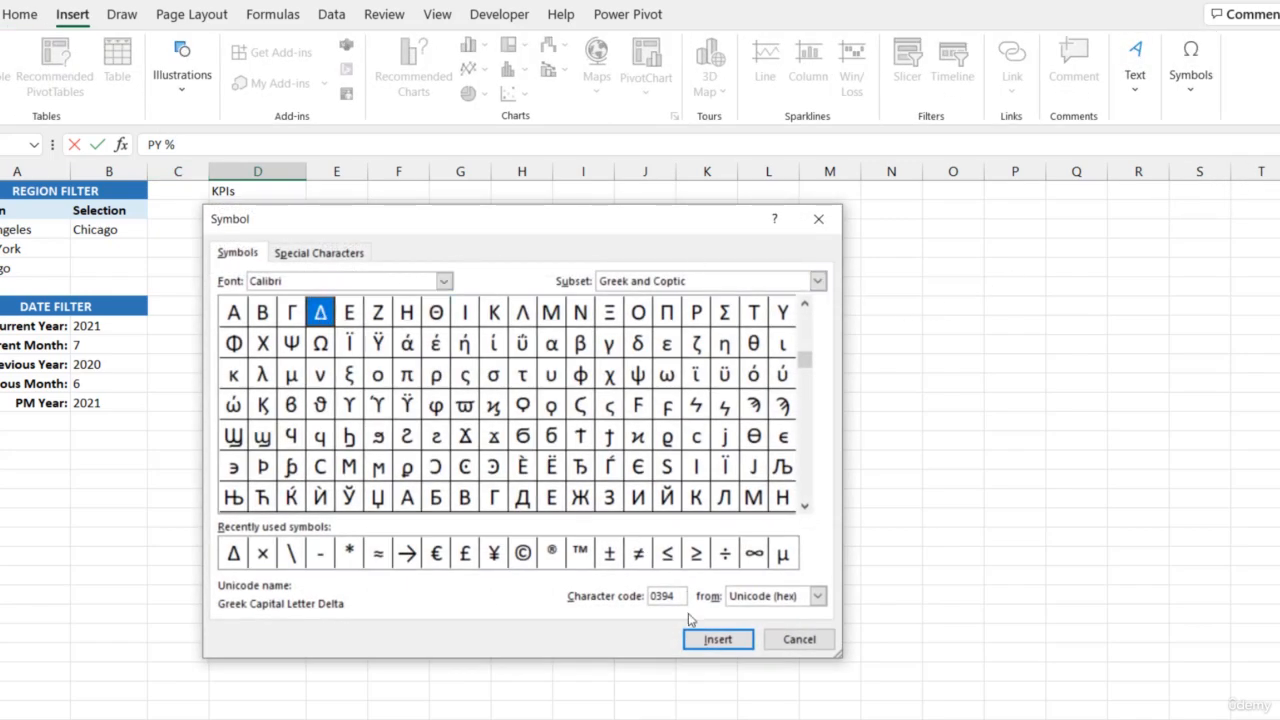
pyautogui.click(716, 639)
pyautogui.click(800, 639)
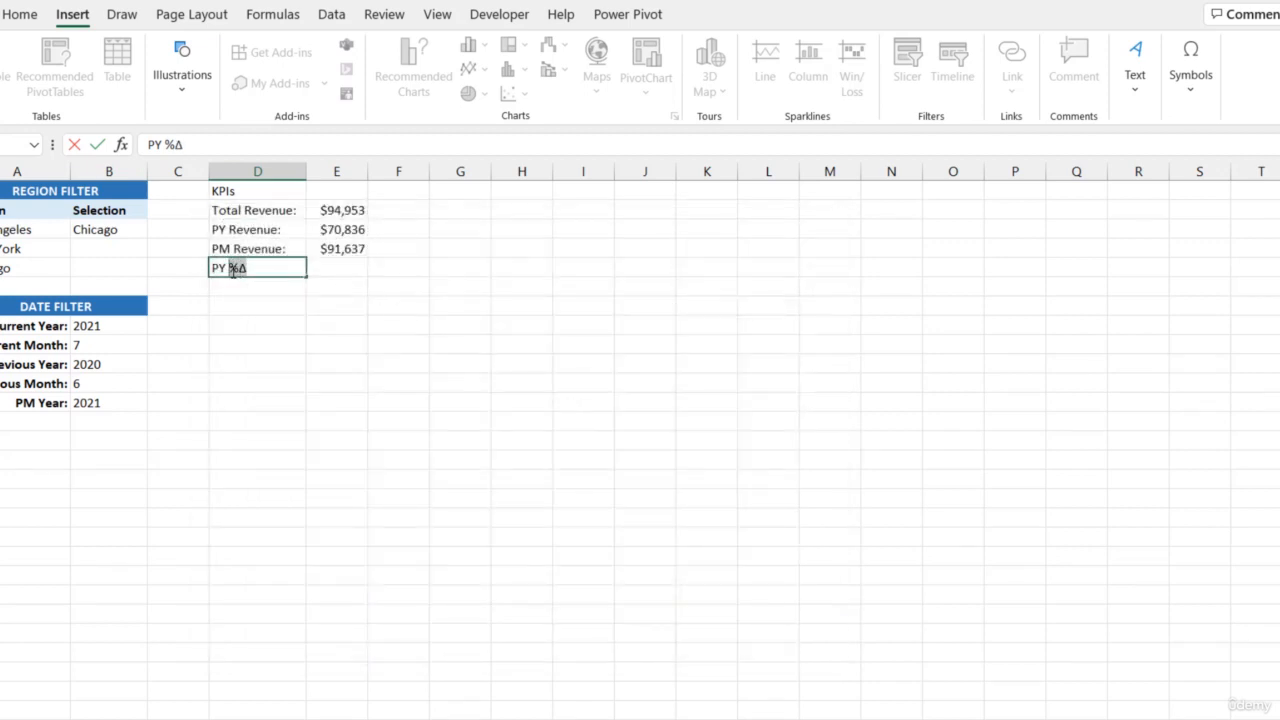
pyautogui.press('Right')
pyautogui.write(':')
pyautogui.press('Return')
# Enter the label "PM %Δ:" in D6, reusing the copied "%Δ" text
pyautogui.write('PM')
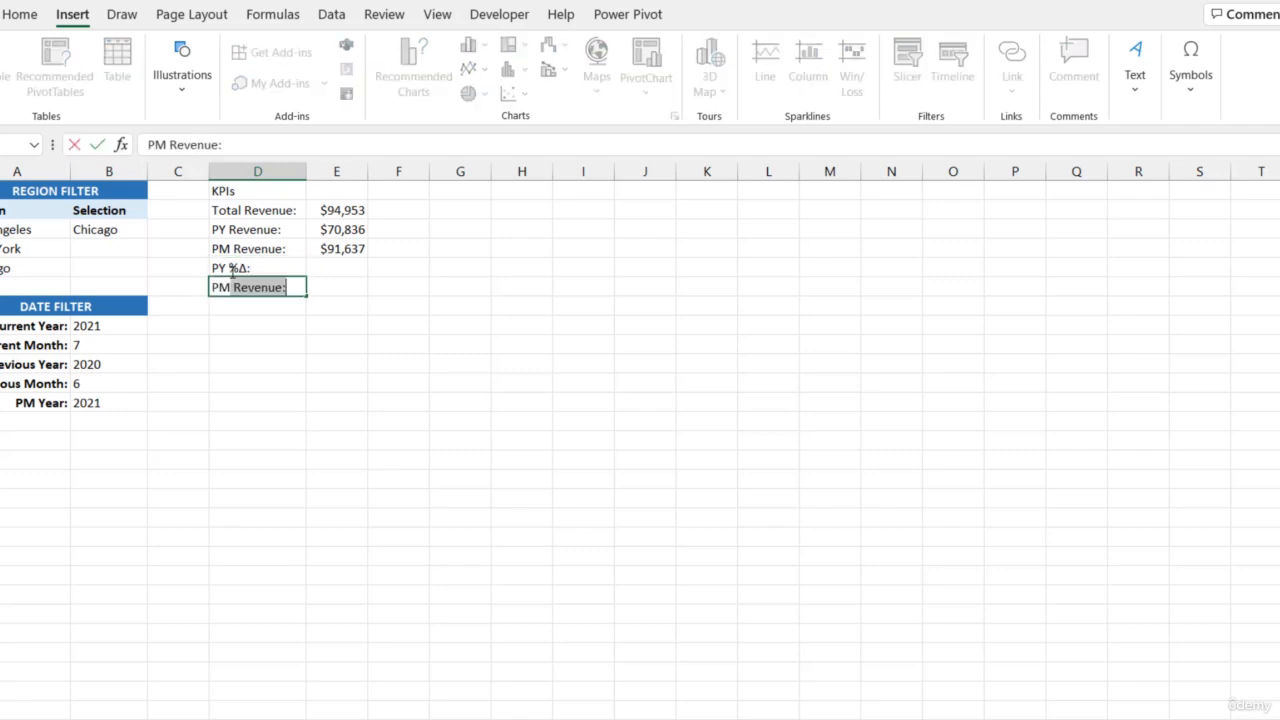
pyautogui.hotkey('ctrl', 'v')
pyautogui.write(':')
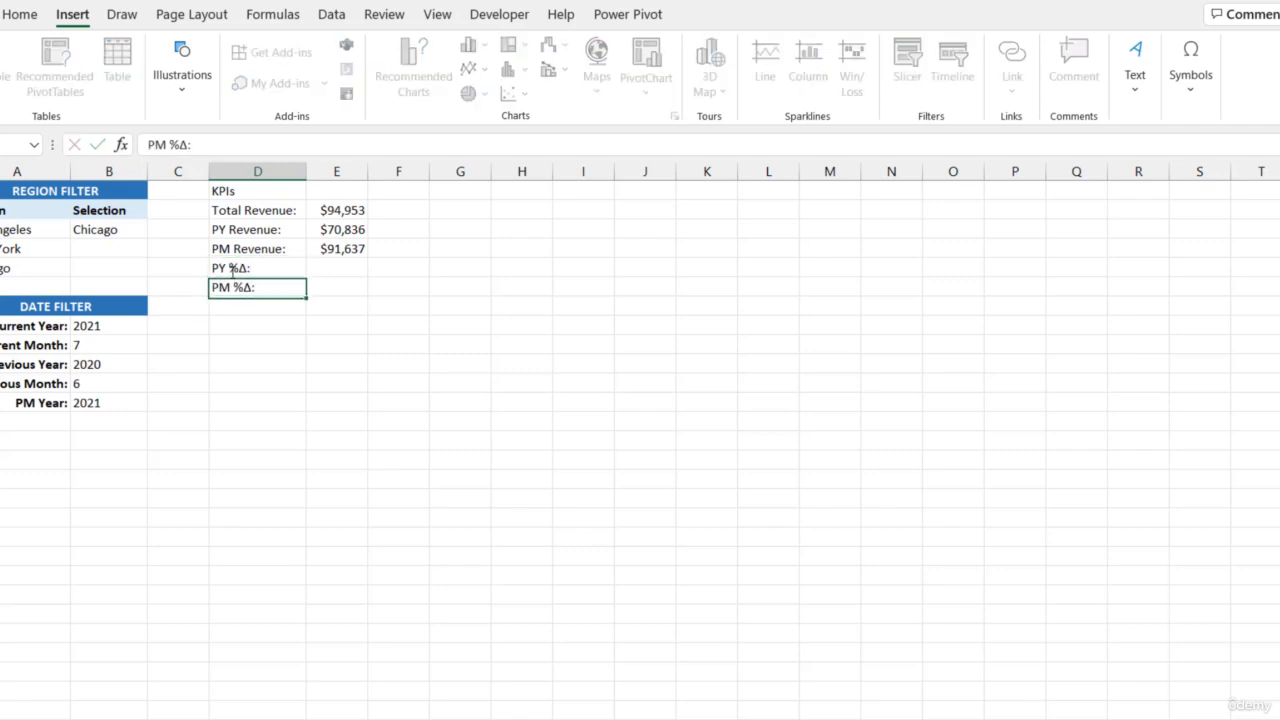
pyautogui.press('Return')
# Calculate the prior-year percentage change in E5 with the formula =E2/E3-1
pyautogui.click(352, 269)
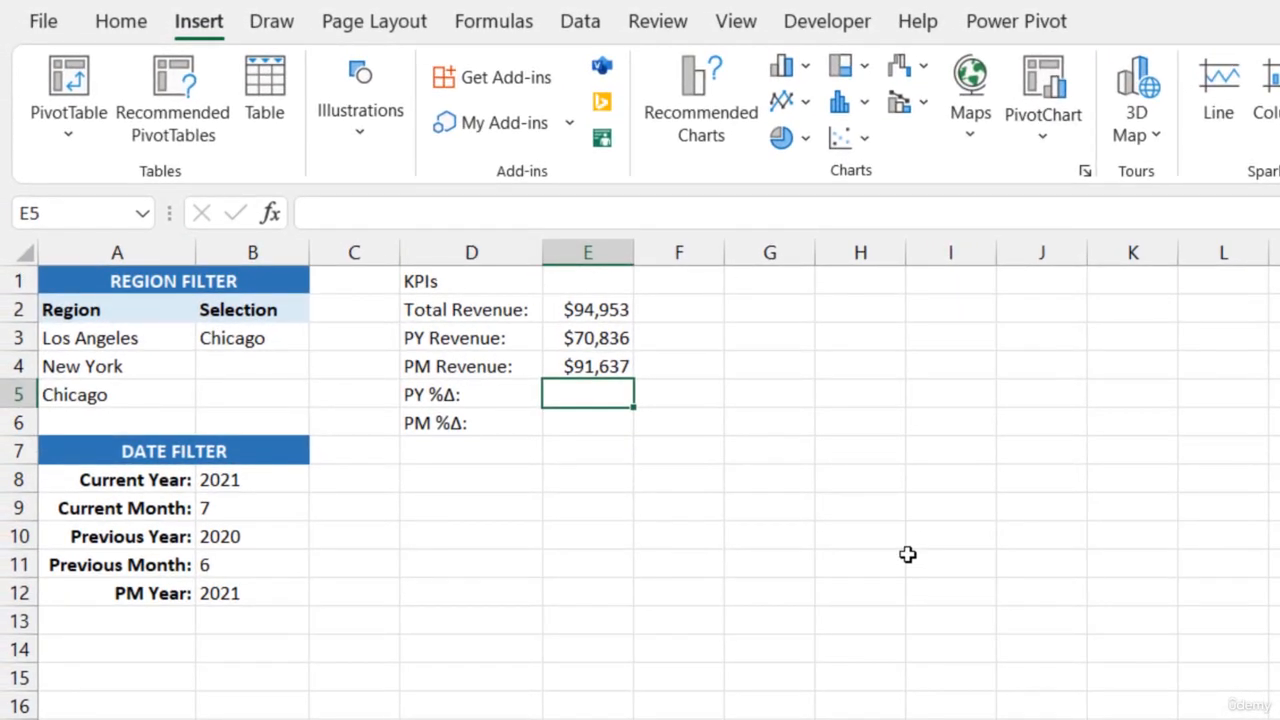
pyautogui.write('=')
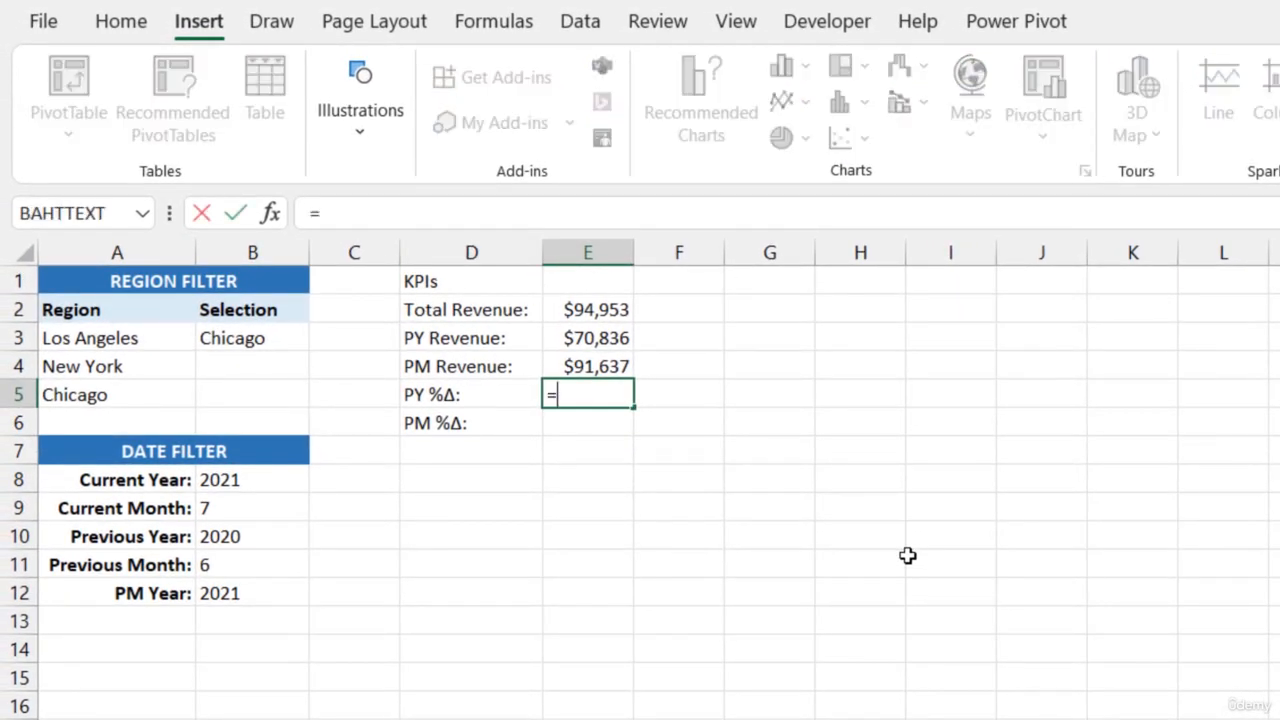
pyautogui.click(600, 302)
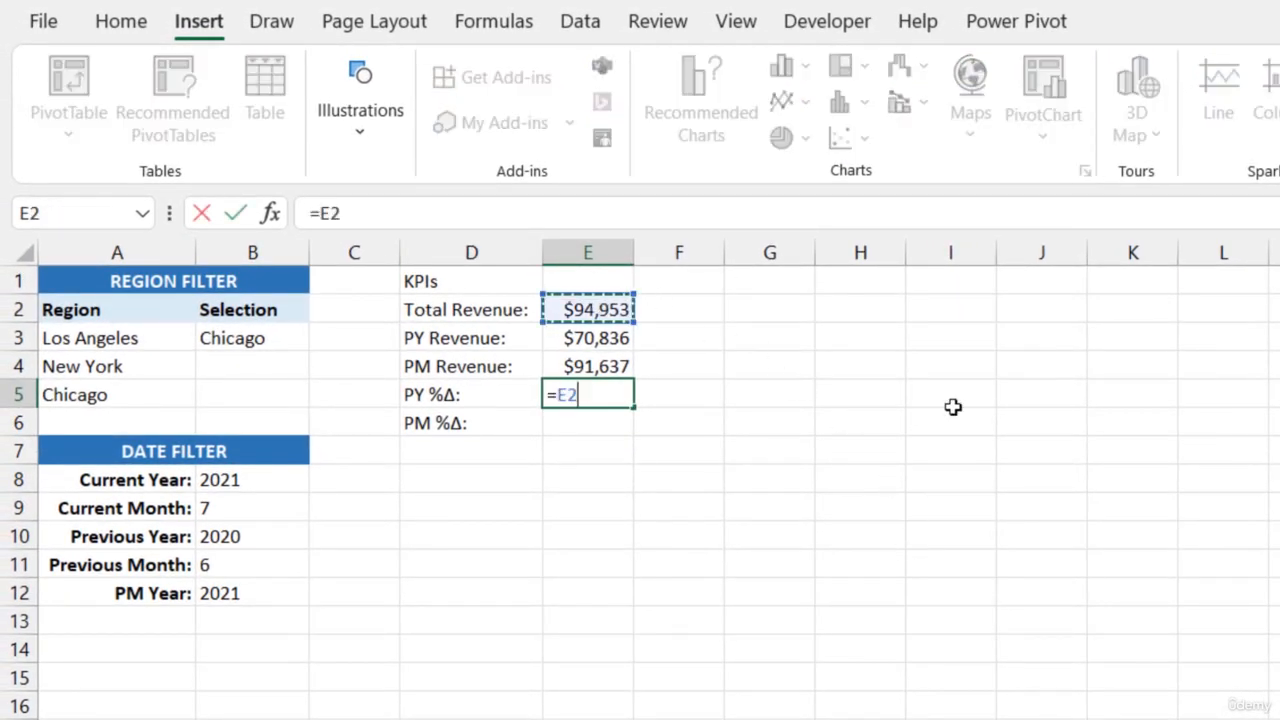
pyautogui.write('/')
pyautogui.click(610, 338)
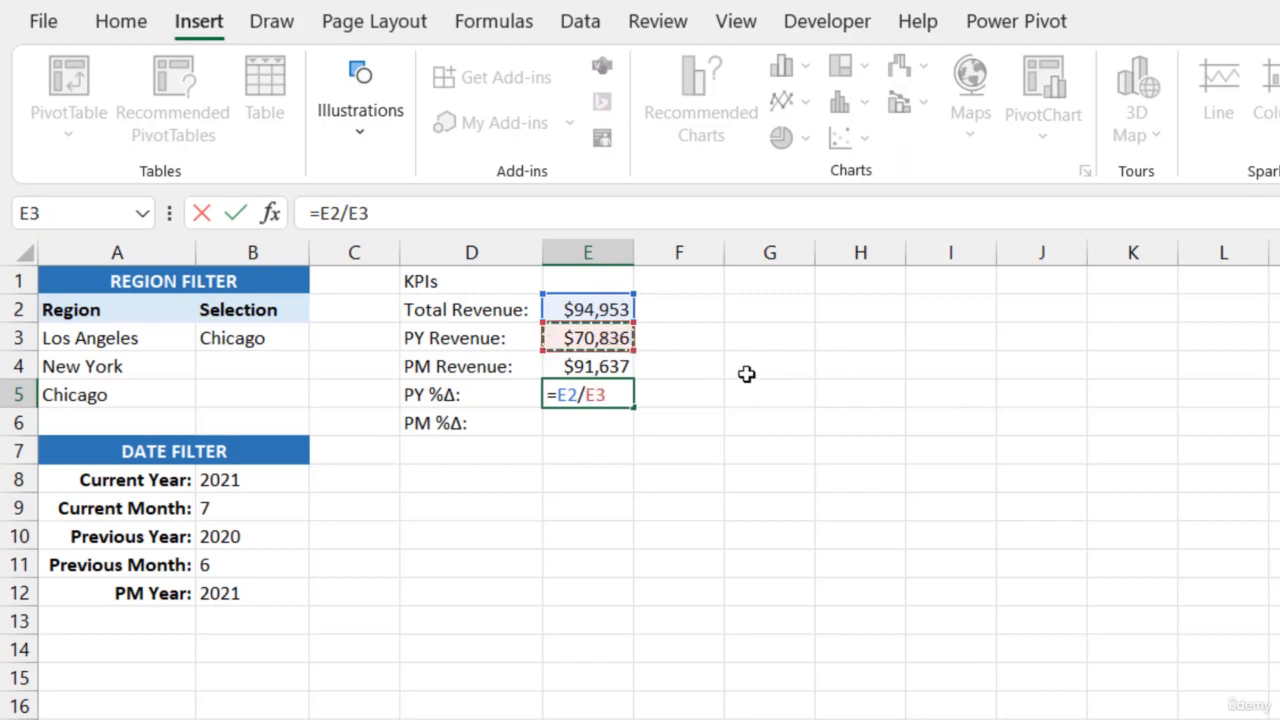
pyautogui.write('-1')
pyautogui.press('Return')
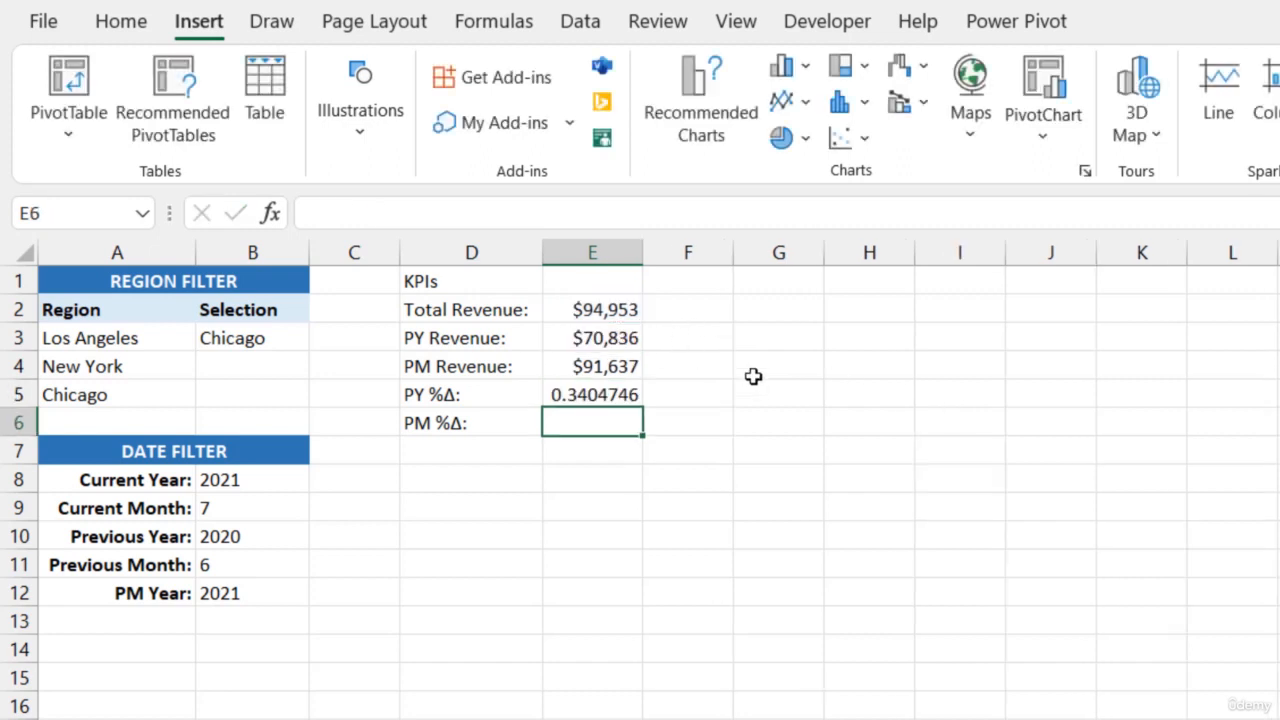
# Format the PY %Δ value in E5 as a percentage with one decimal place
pyautogui.click(614, 396)
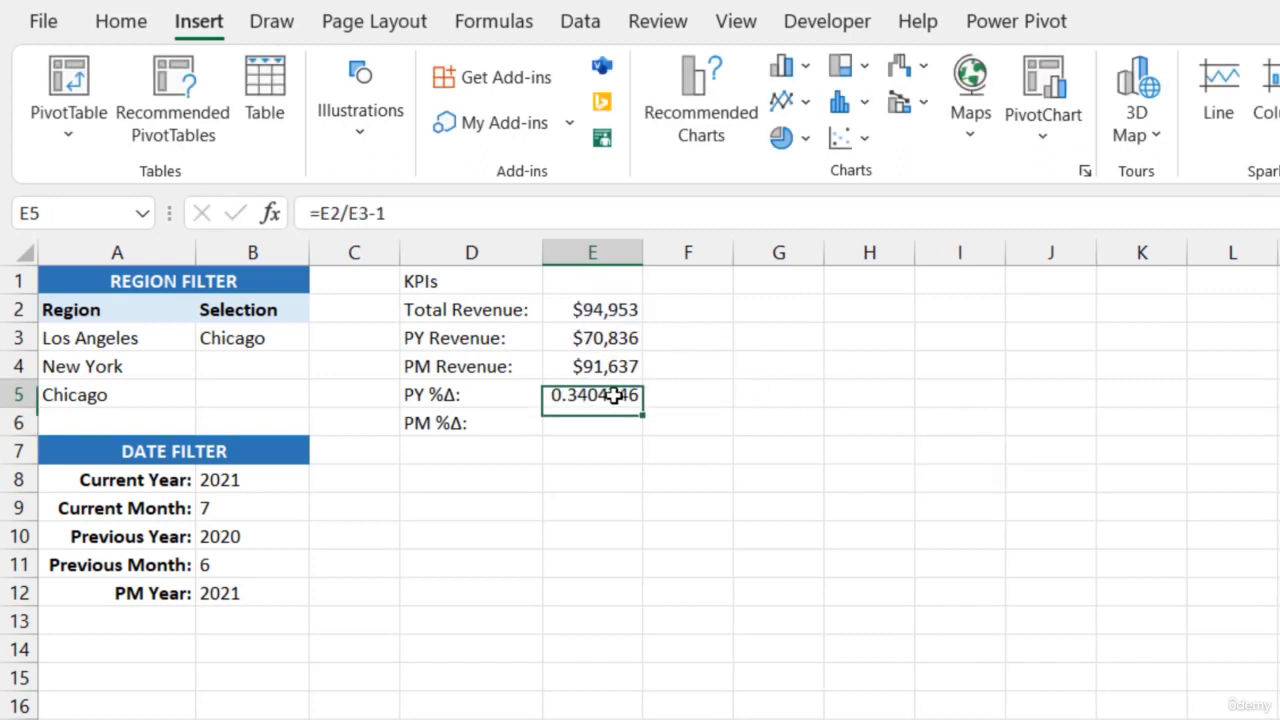
pyautogui.click(118, 20)
pyautogui.click(1066, 124)
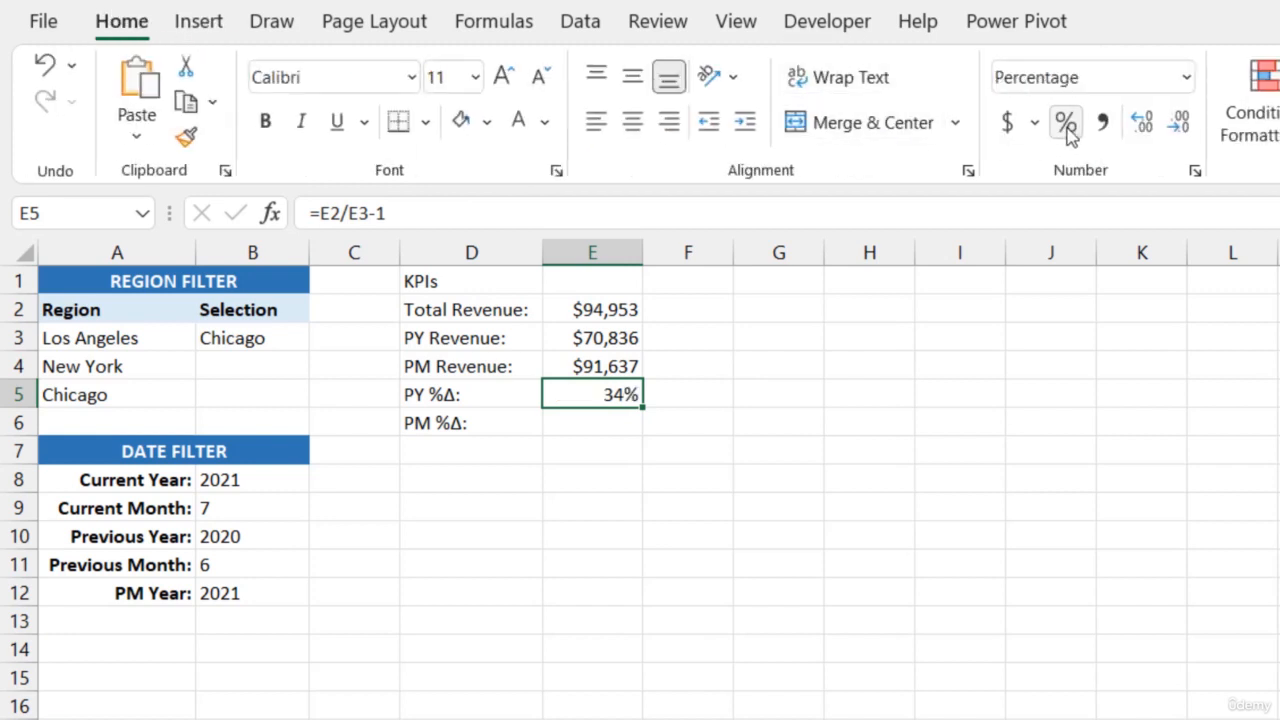
pyautogui.click(1141, 122)
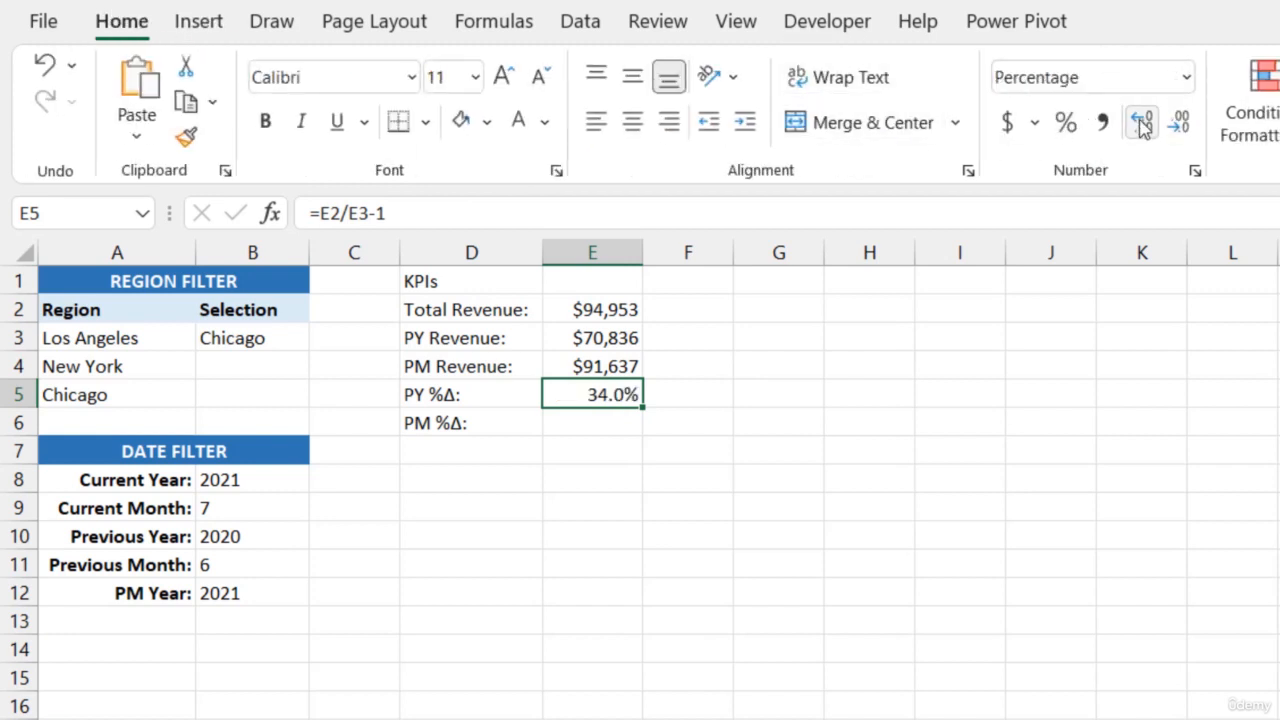
# Calculate the prior-month percentage change in E6 with the formula =E2/E4-1
pyautogui.click(623, 420)
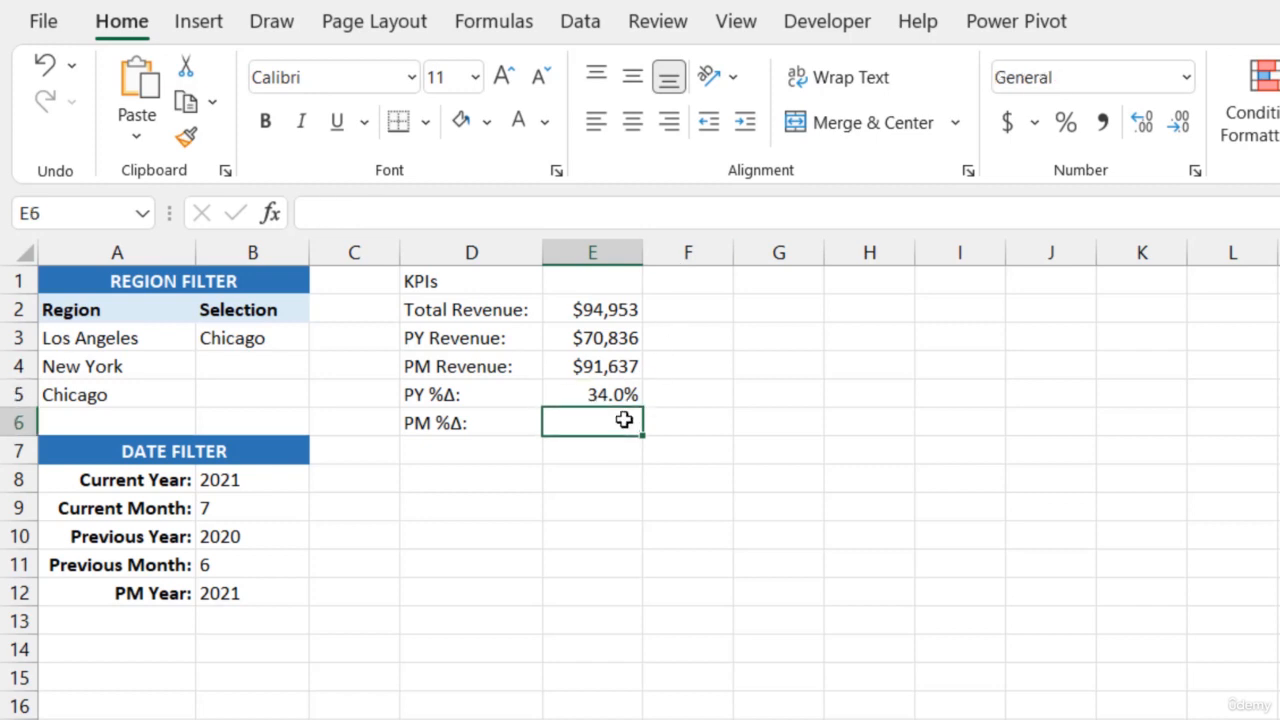
pyautogui.write('=')
pyautogui.click(619, 305)
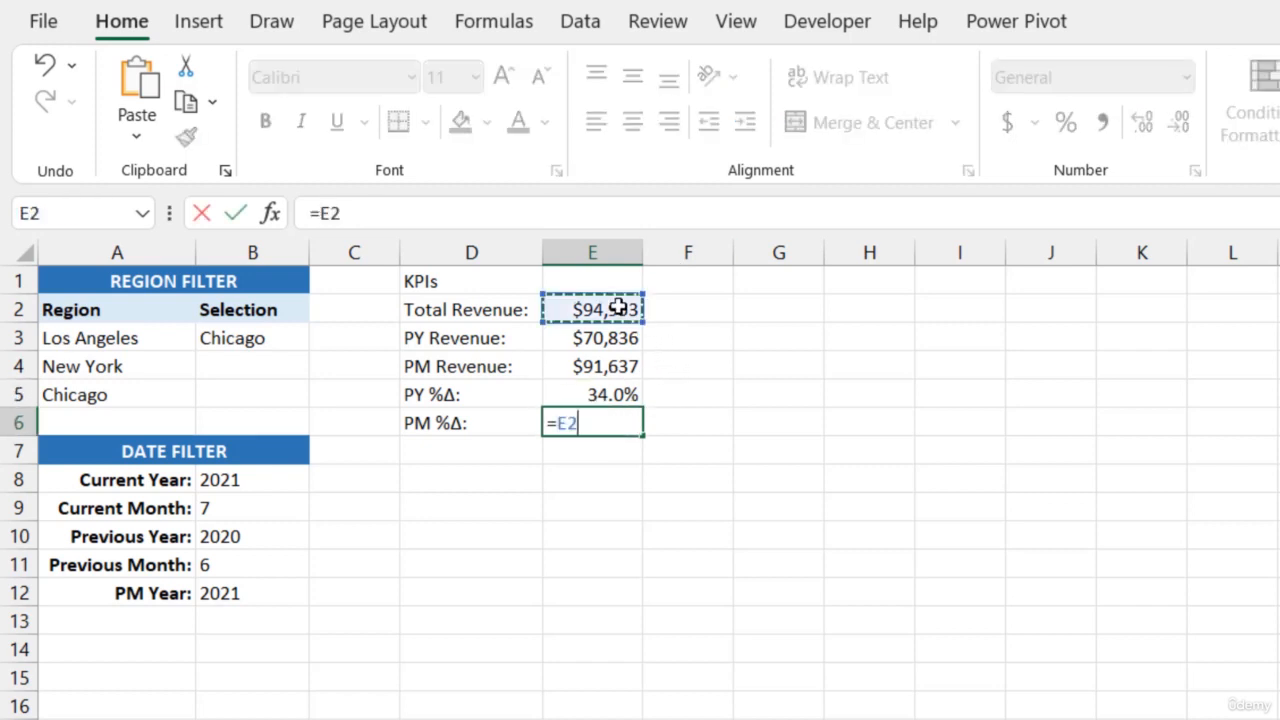
pyautogui.write('/')
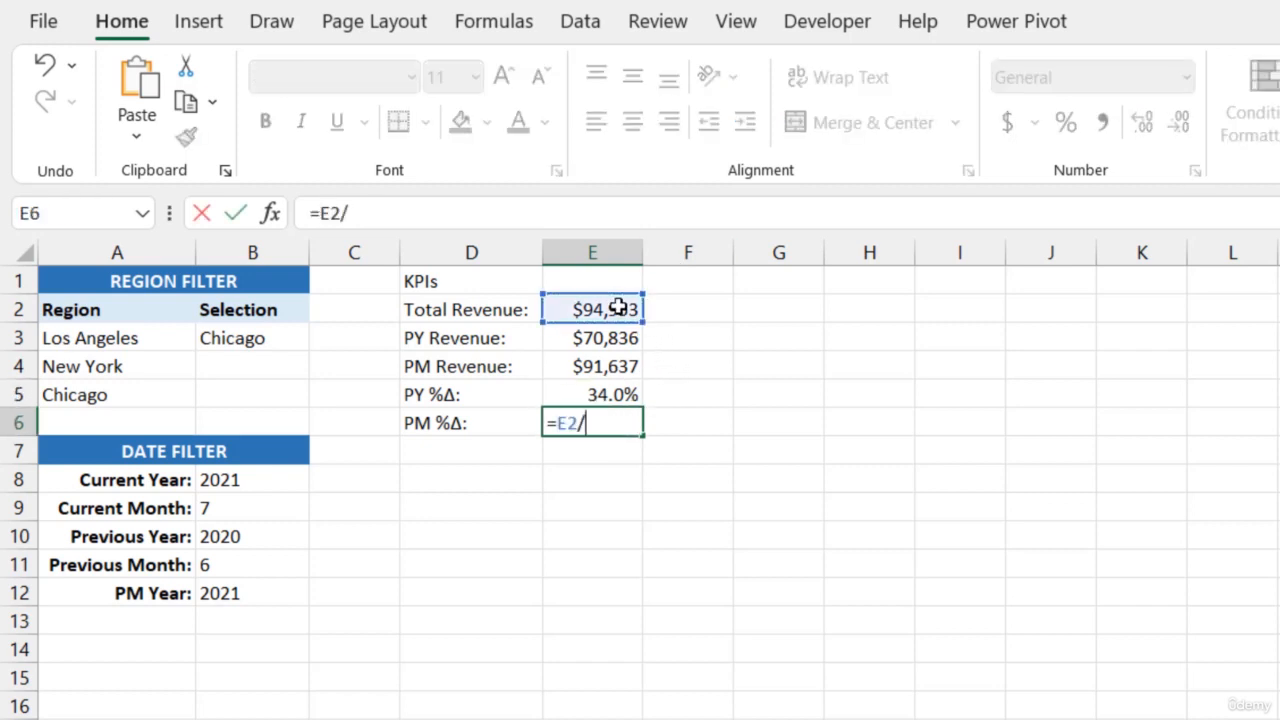
pyautogui.click(628, 366)
pyautogui.write('-1')
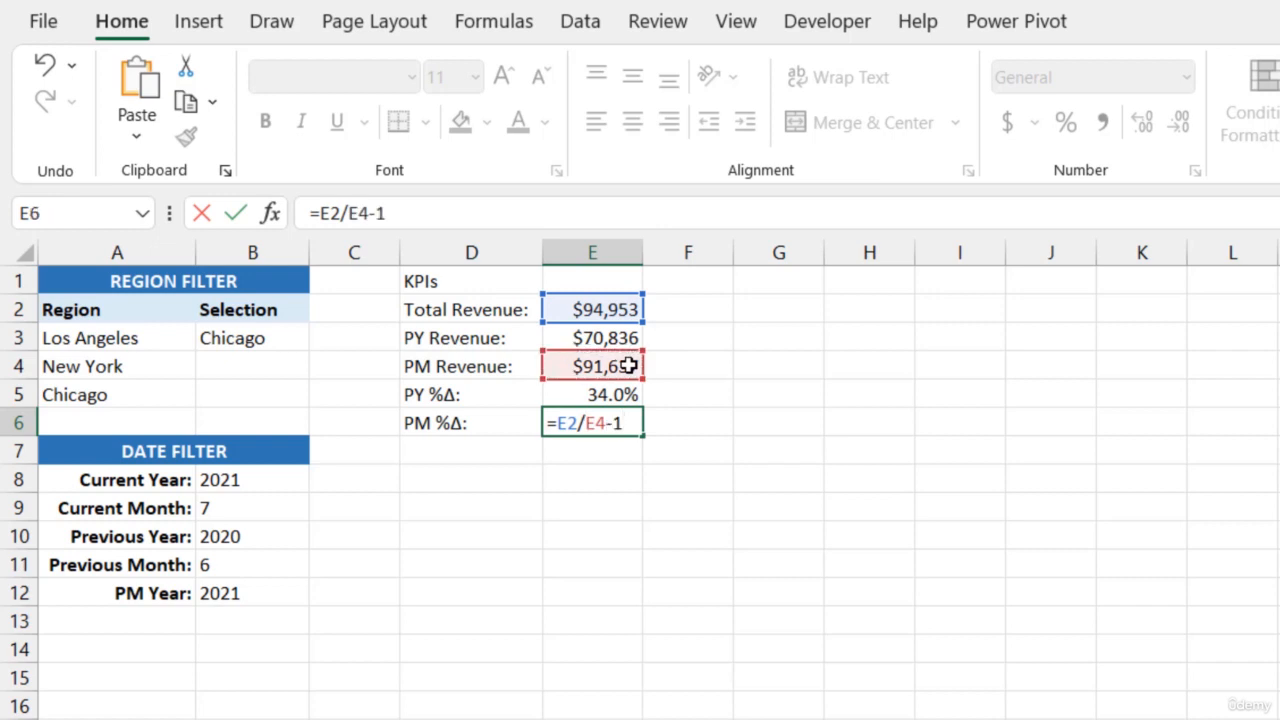
pyautogui.press('Return')
# Copy the percentage formatting of the PY %Δ value in E5 onto the PM %Δ value in E6
pyautogui.click(609, 392)
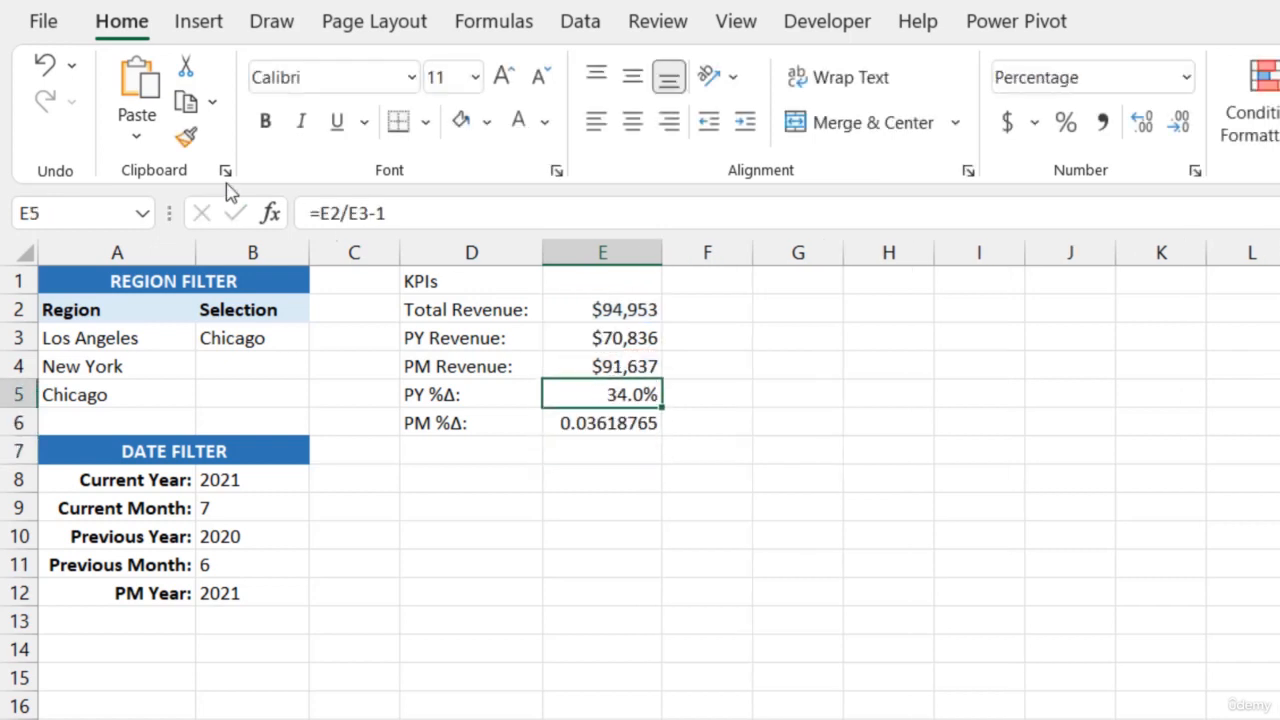
pyautogui.click(186, 137)
pyautogui.click(603, 425)
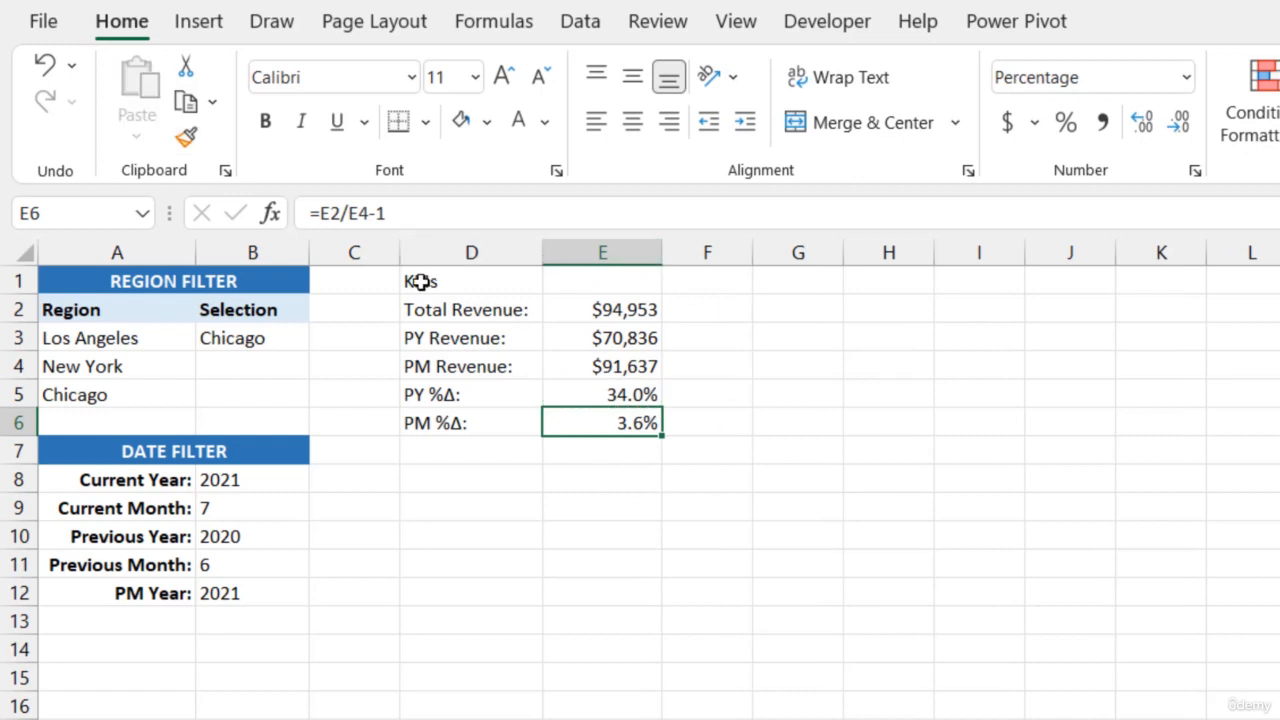
# Make the KPI labels in D2:D6 bold and right-aligned, and left-align the values in E2:E6
pyautogui.moveTo(505, 310); pyautogui.dragTo(494, 423)
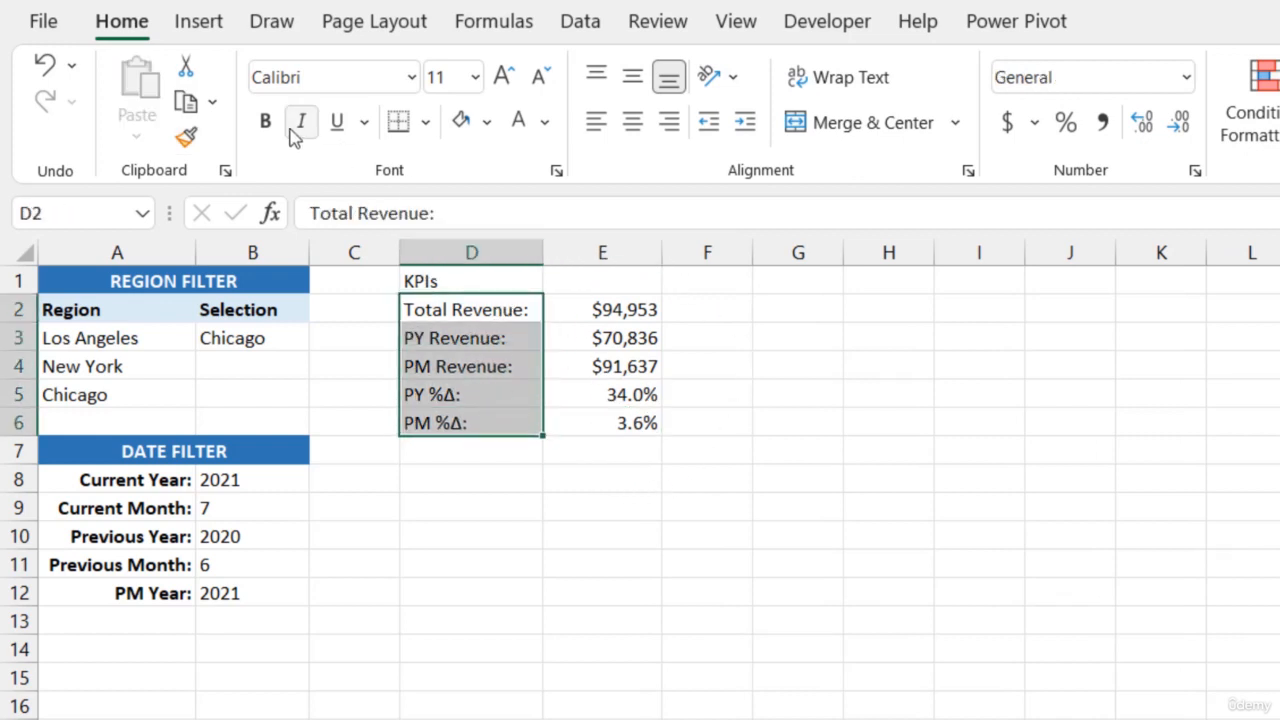
pyautogui.click(265, 121)
pyautogui.click(669, 122)
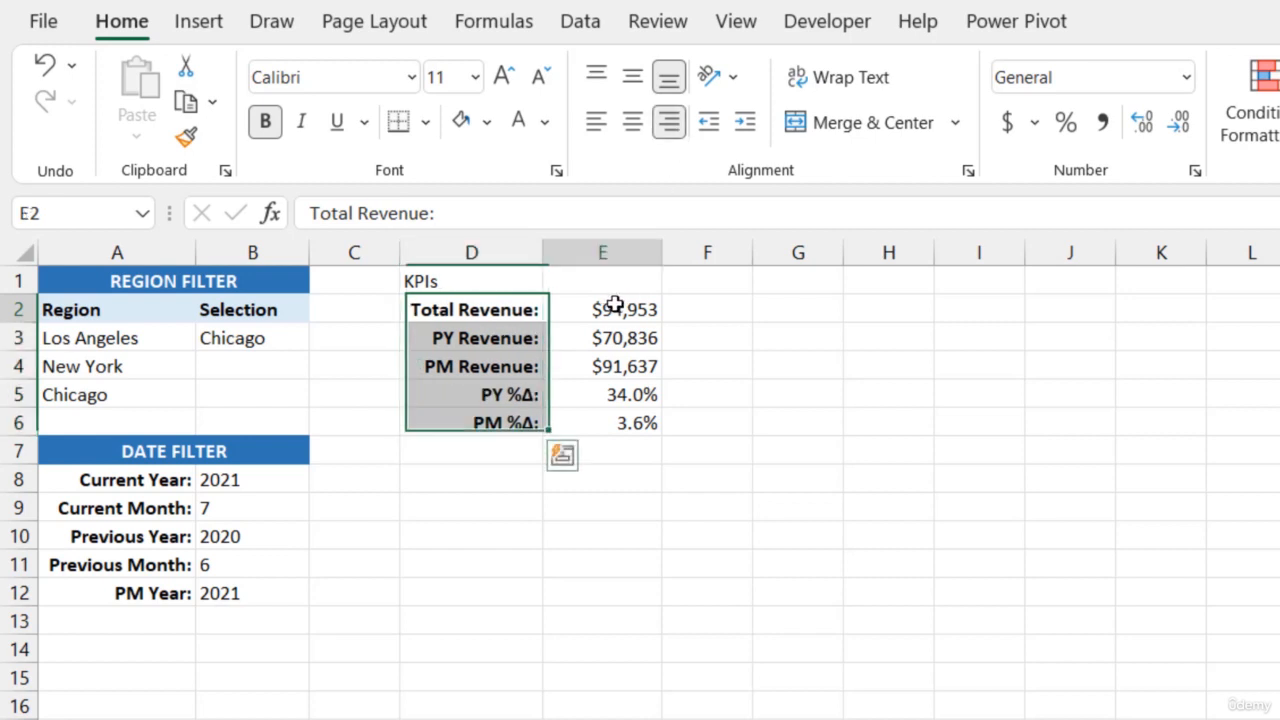
pyautogui.moveTo(614, 305); pyautogui.dragTo(614, 420)
pyautogui.click(596, 121)
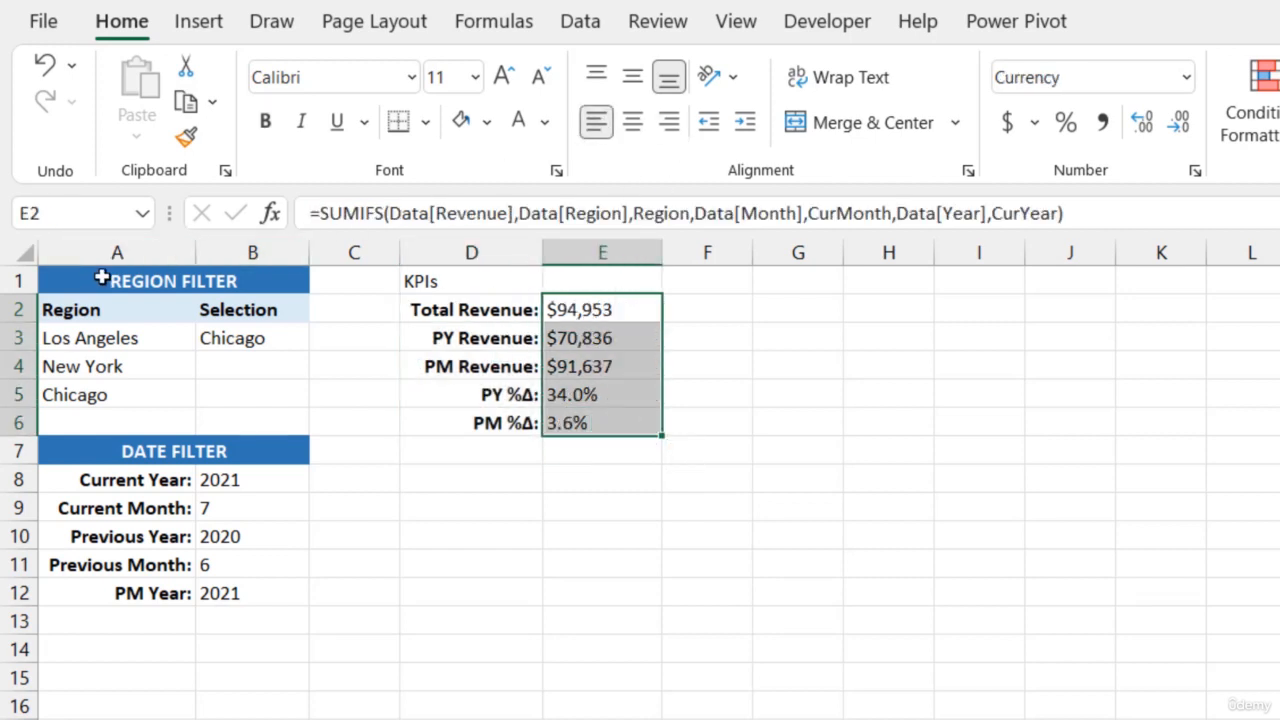
# Copy the REGION FILTER header formatting onto the KPIs header in D1:E1 and change its fill to dark green
pyautogui.click(102, 278)
pyautogui.click(185, 137)
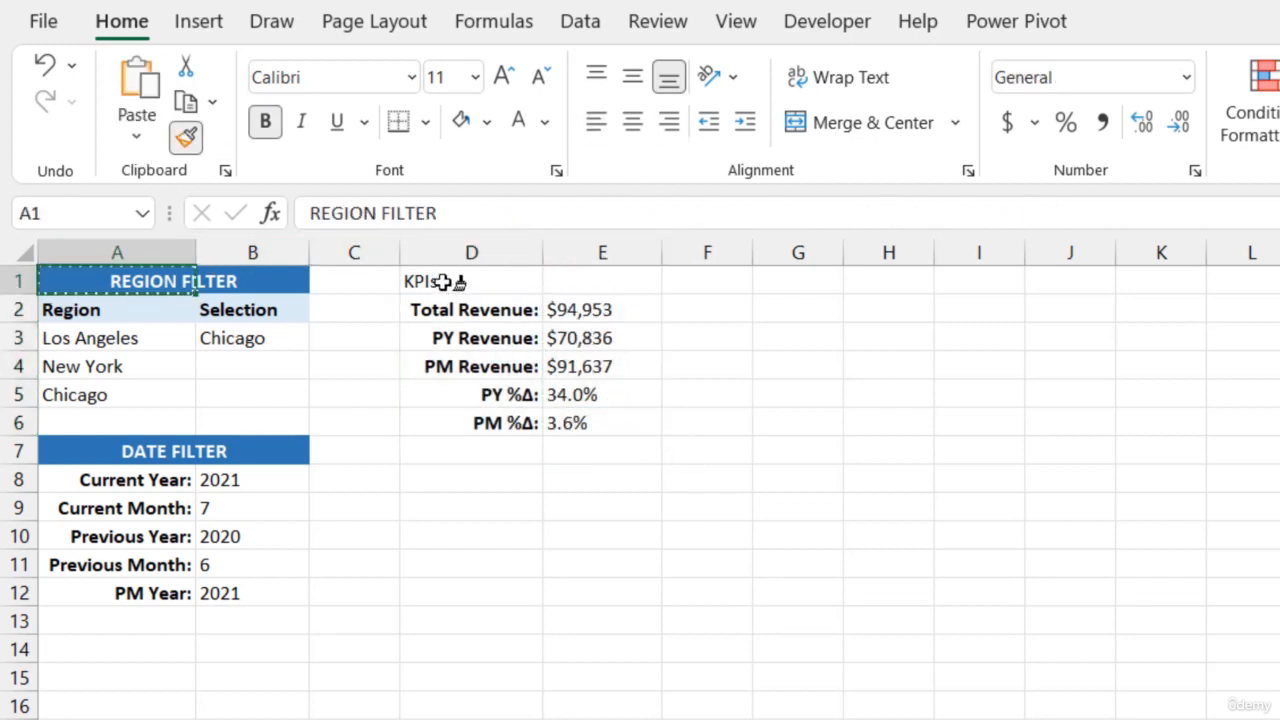
pyautogui.moveTo(443, 282); pyautogui.dragTo(596, 281)
pyautogui.click(488, 122)
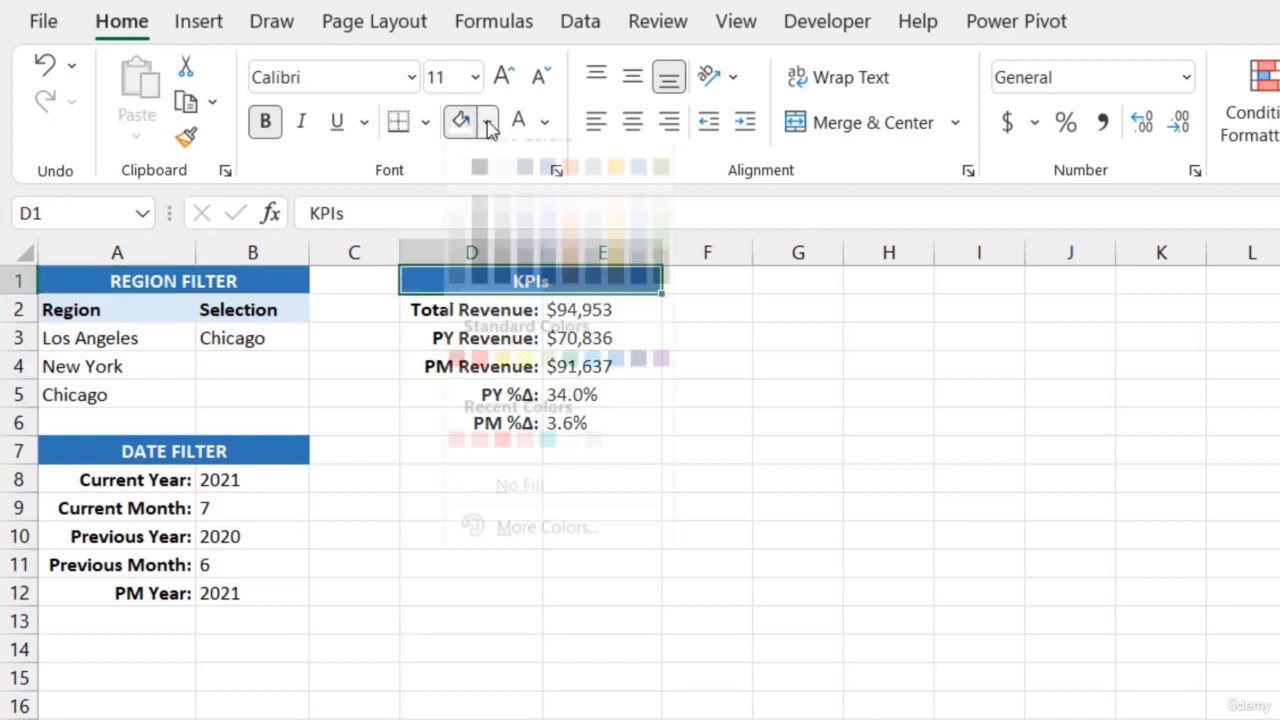
pyautogui.click(661, 294)
pyautogui.click(748, 348)
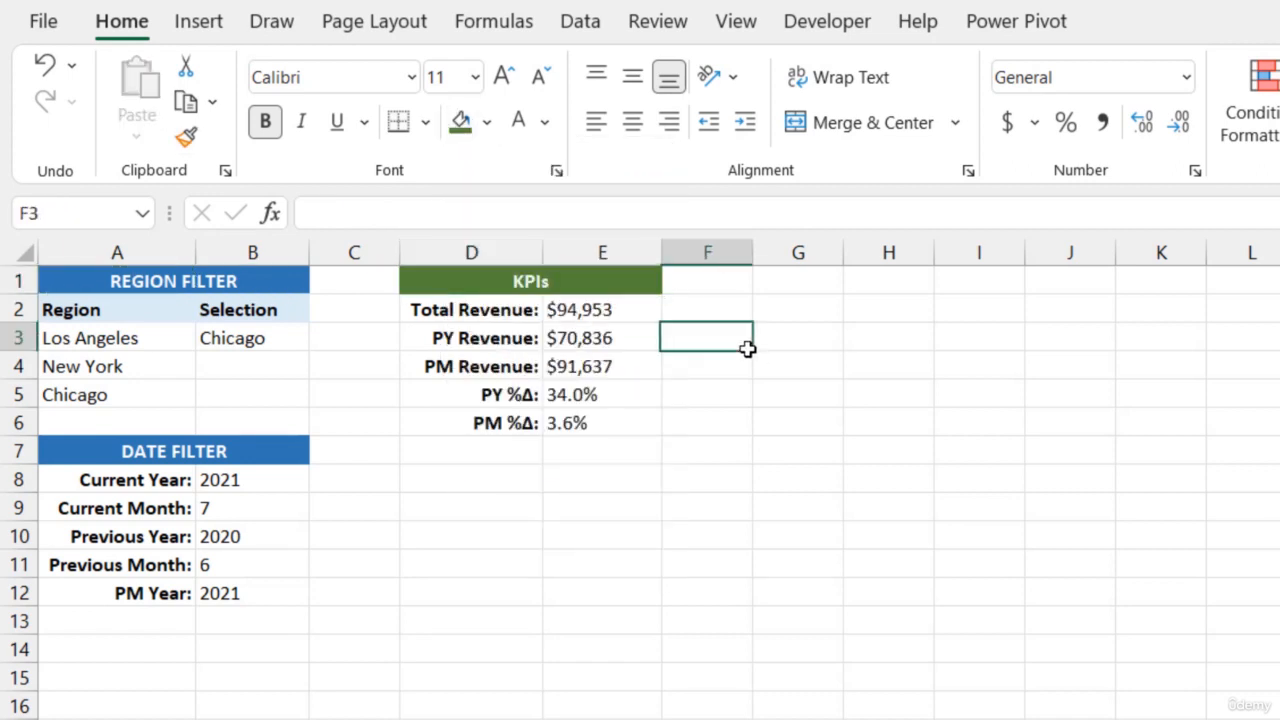
# Test the KPIs by switching the region selection in B3 to New York, followed by Los Angeles
pyautogui.click(266, 338)
pyautogui.click(320, 338)
pyautogui.click(281, 381)
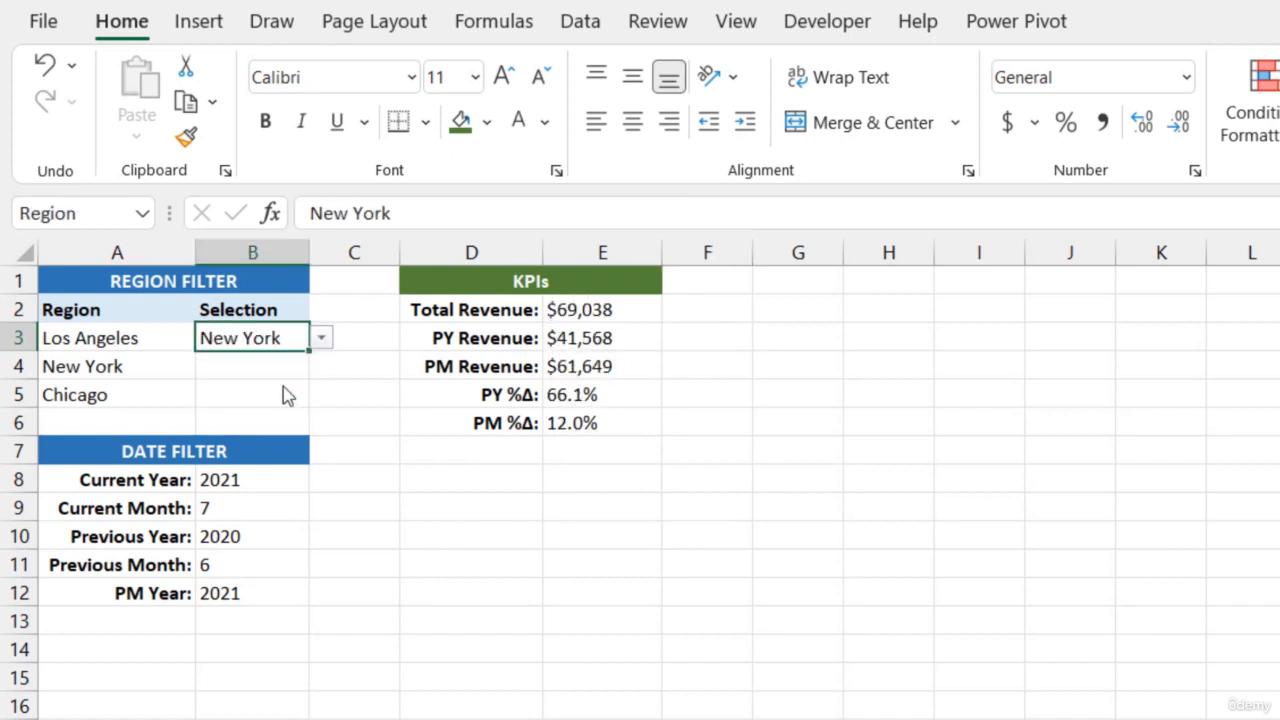
pyautogui.click(325, 341)
pyautogui.click(286, 362)
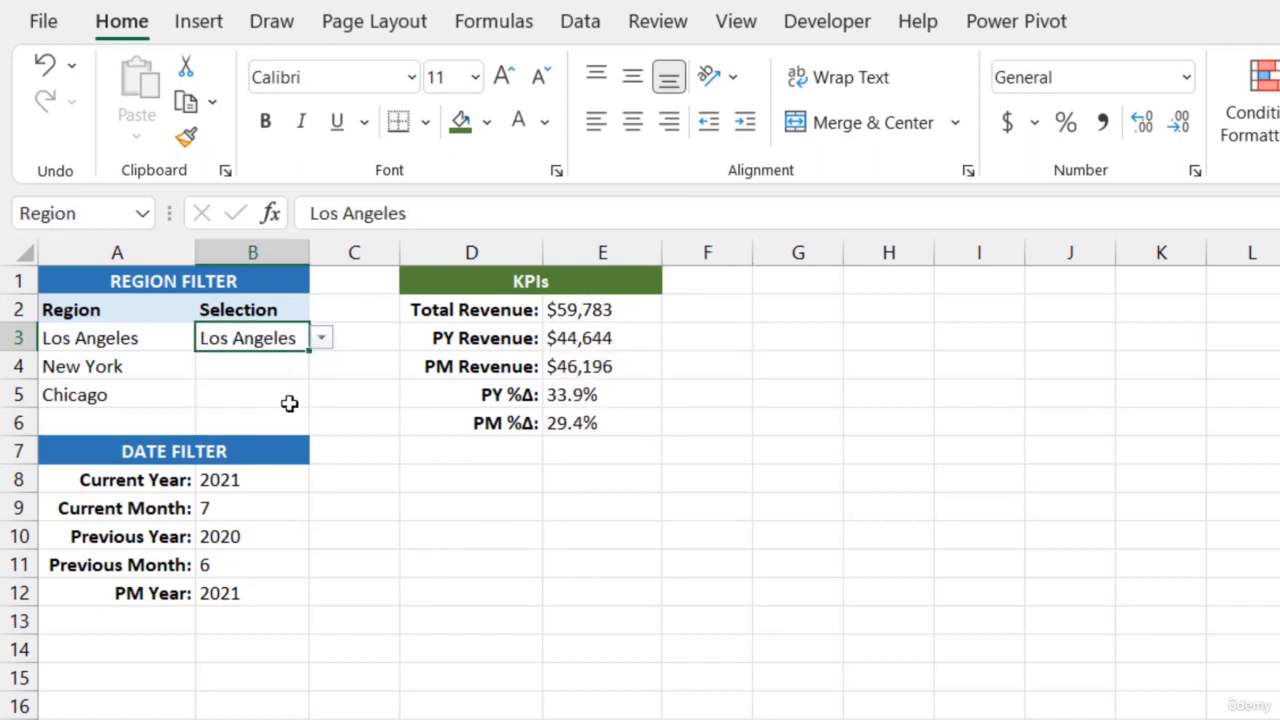